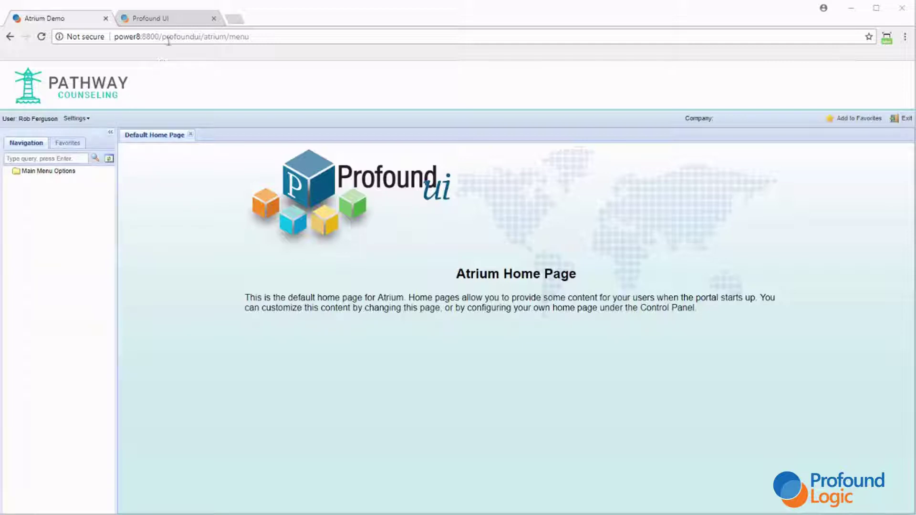
Step: Switch to the Genie session, log in with the stored credentials, and continue to the RPG Open Access Demo Menu
{"action": "left_click", "coordinate": [178, 21]}
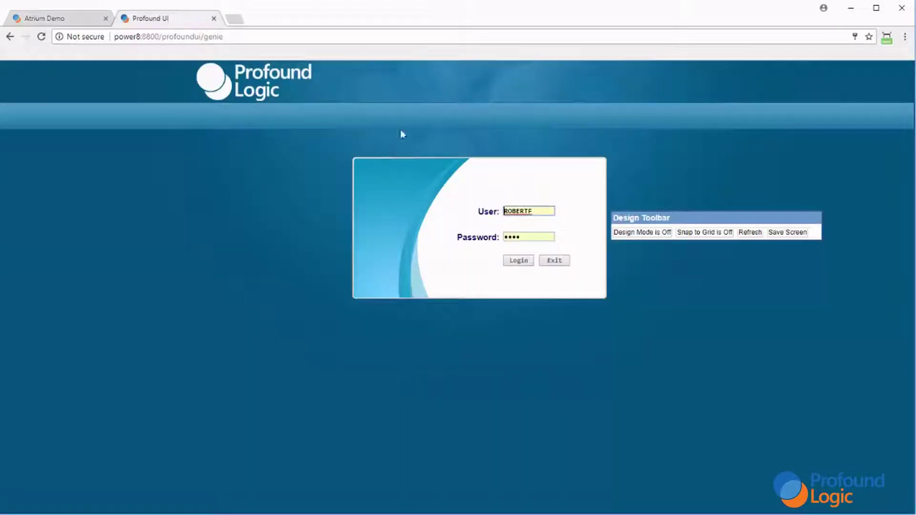
{"action": "left_click", "coordinate": [518, 261]}
{"action": "key", "text": "Return"}
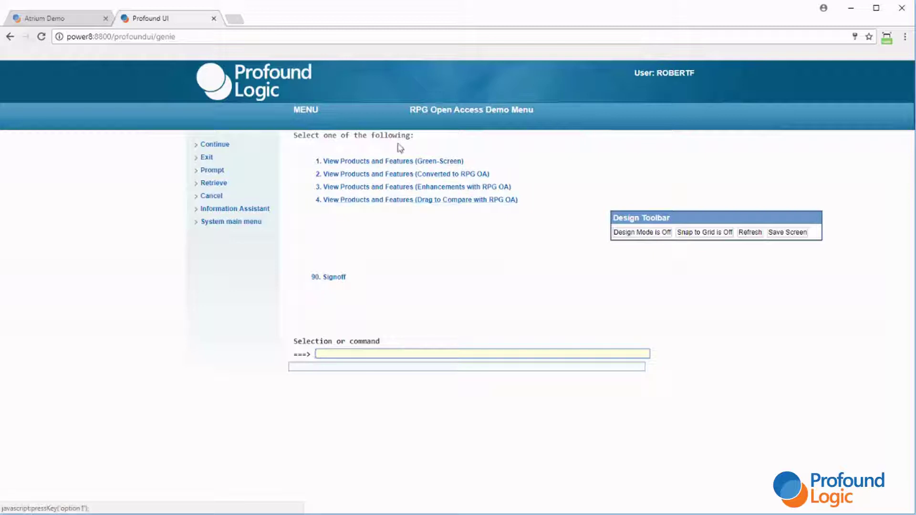
Step: Open View Products and Features (Converted to RPG OA) from the Genie demo menu, and exit back to the menu
{"action": "left_click", "coordinate": [80, 21]}
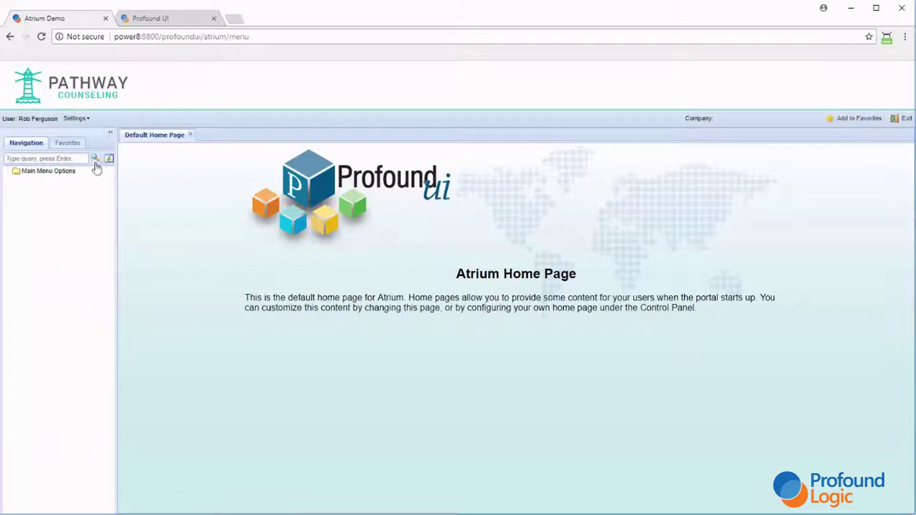
{"action": "left_click", "coordinate": [196, 19]}
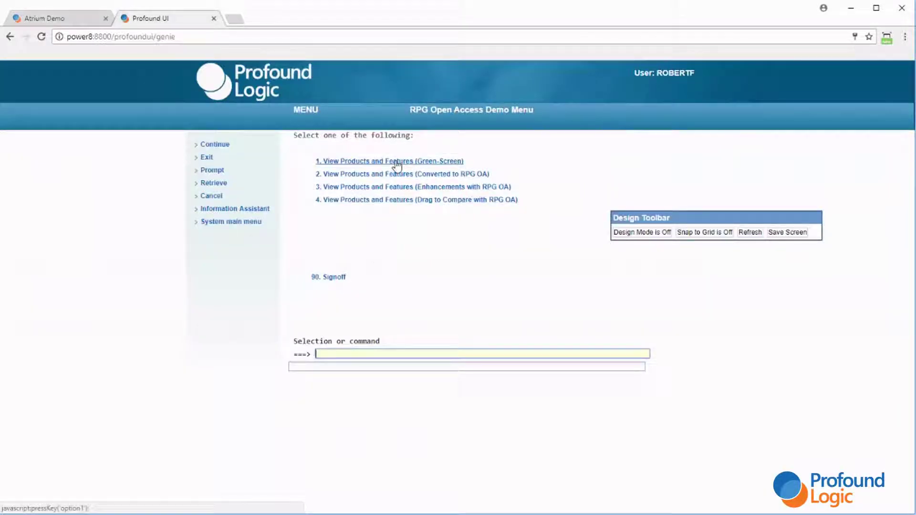
{"action": "left_click", "coordinate": [59, 21]}
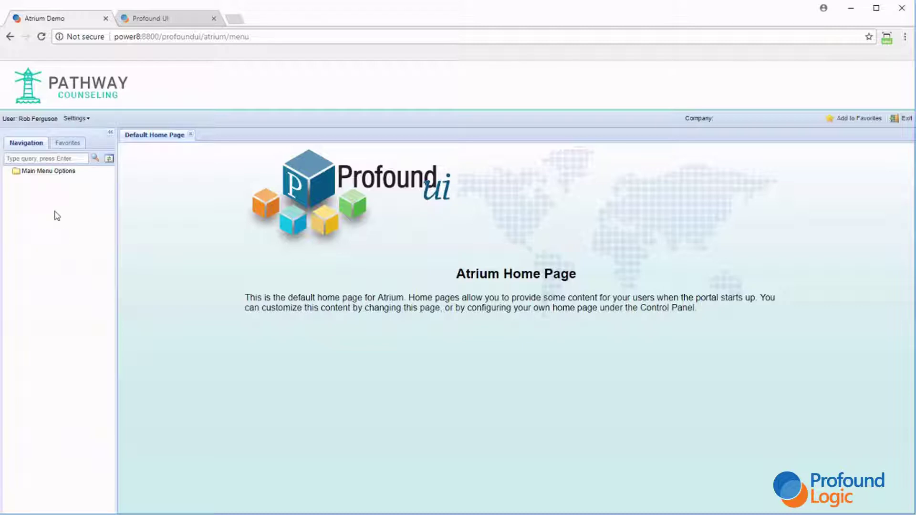
{"action": "left_click", "coordinate": [190, 22]}
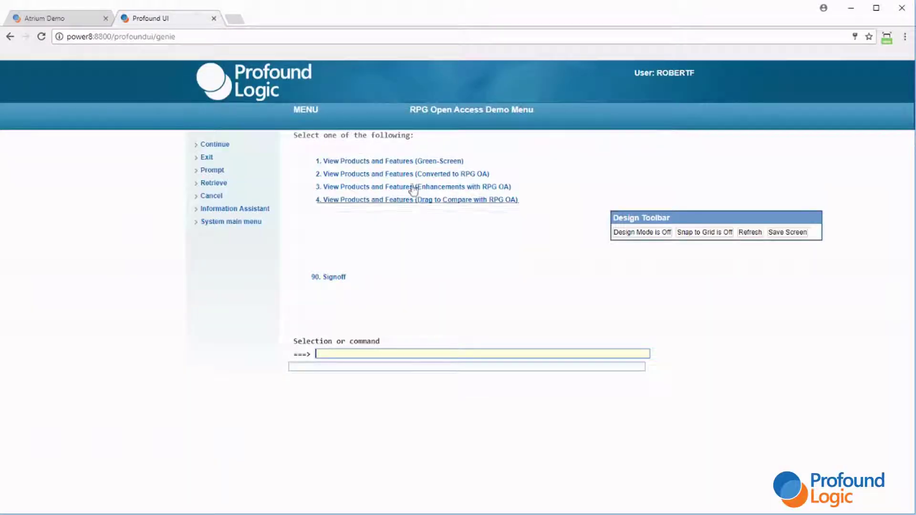
{"action": "left_click", "coordinate": [400, 175]}
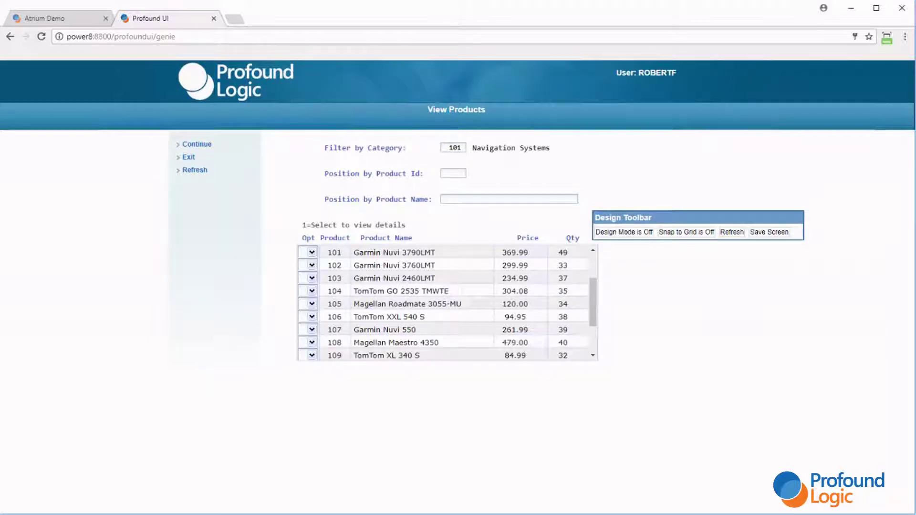
{"action": "left_click", "coordinate": [189, 158]}
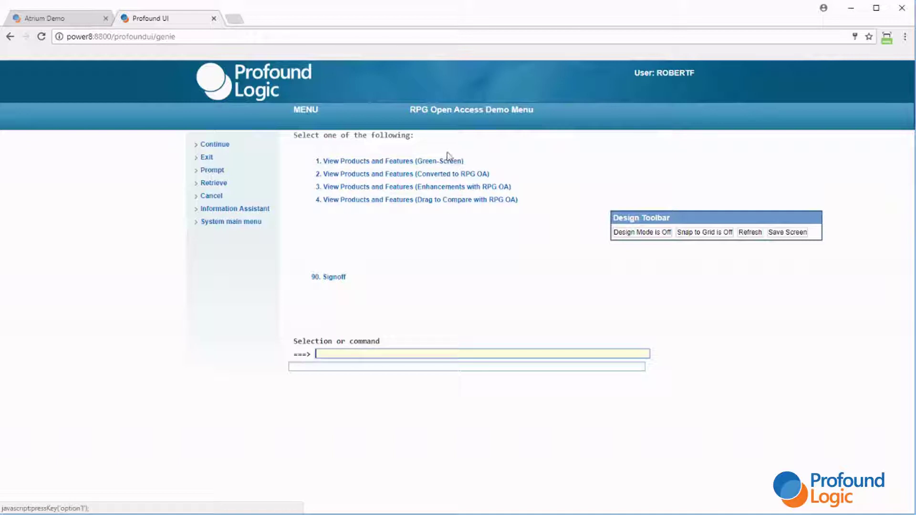
Step: Try to run option 5 from the Genie demo menu's command line
{"action": "left_click", "coordinate": [79, 24]}
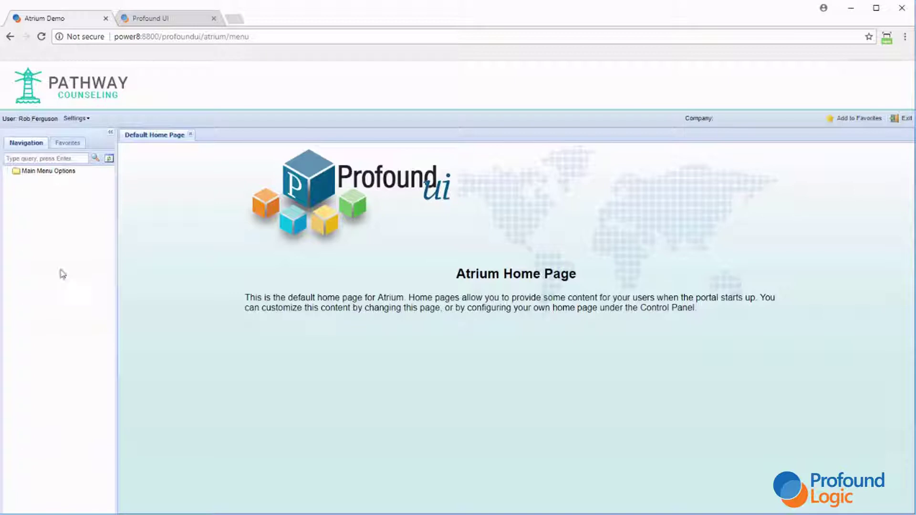
{"action": "left_click", "coordinate": [170, 24]}
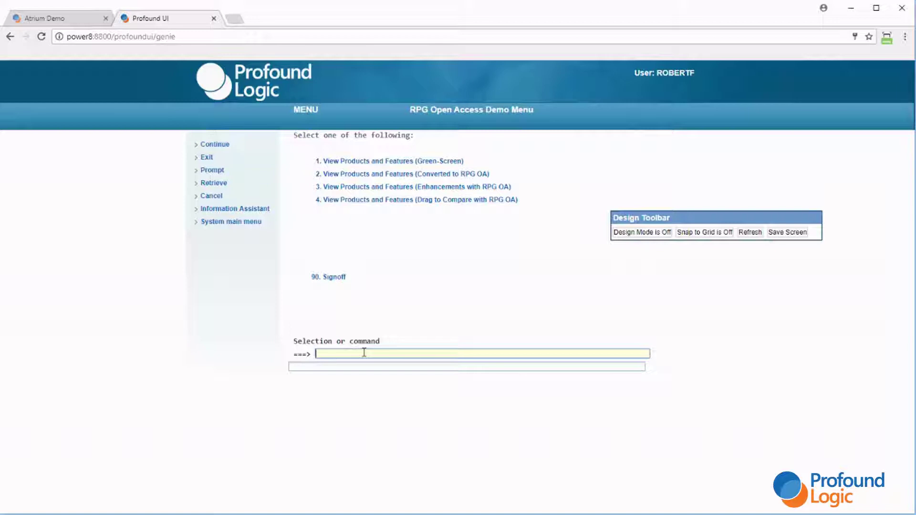
{"action": "key", "text": "Return"}
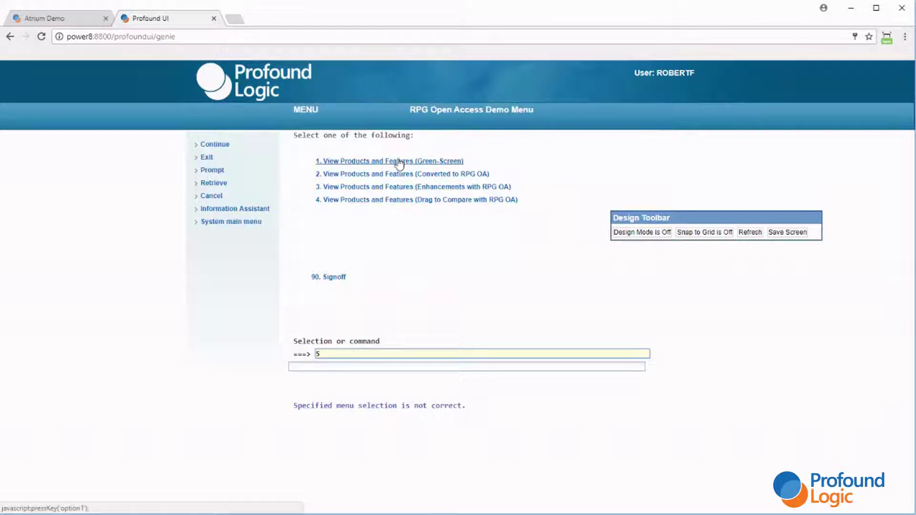
Step: Switch to Atrium and open the Genie Macros settings in its Control Panel
{"action": "left_click", "coordinate": [78, 23]}
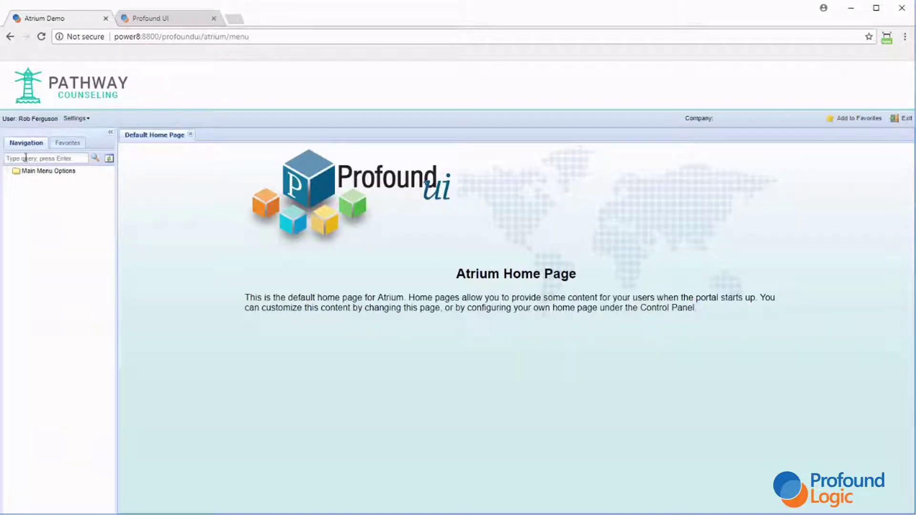
{"action": "left_click", "coordinate": [84, 120]}
{"action": "left_click", "coordinate": [95, 146]}
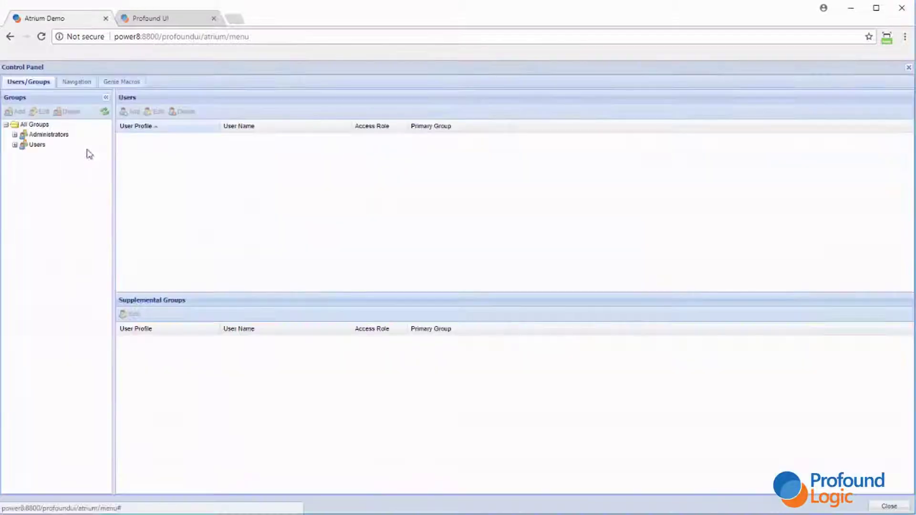
{"action": "left_click", "coordinate": [121, 84]}
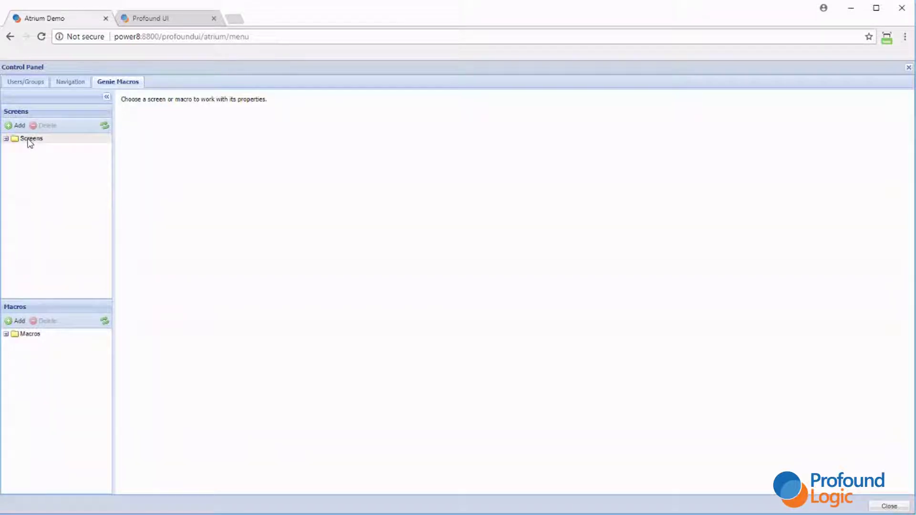
Step: Sign off the Genie session and log in again, stopping at the Display Program Messages screen
{"action": "left_click", "coordinate": [158, 19]}
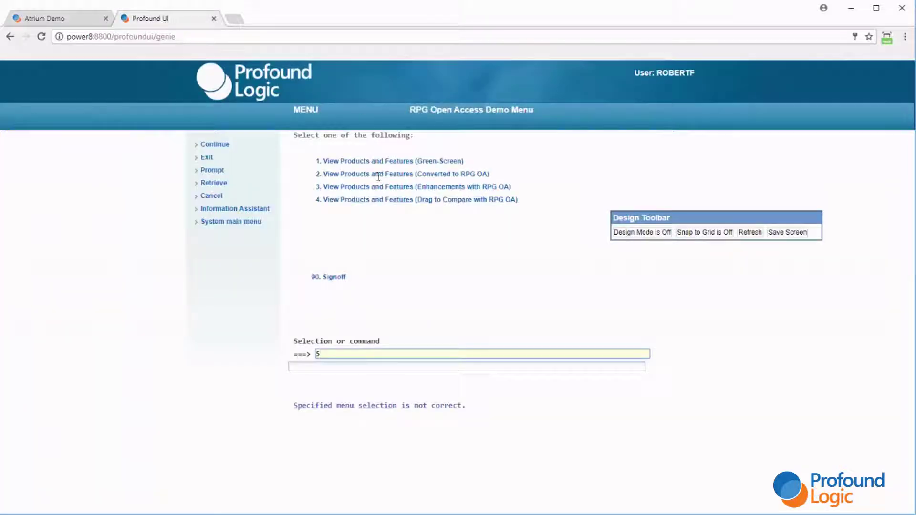
{"action": "left_click", "coordinate": [328, 279]}
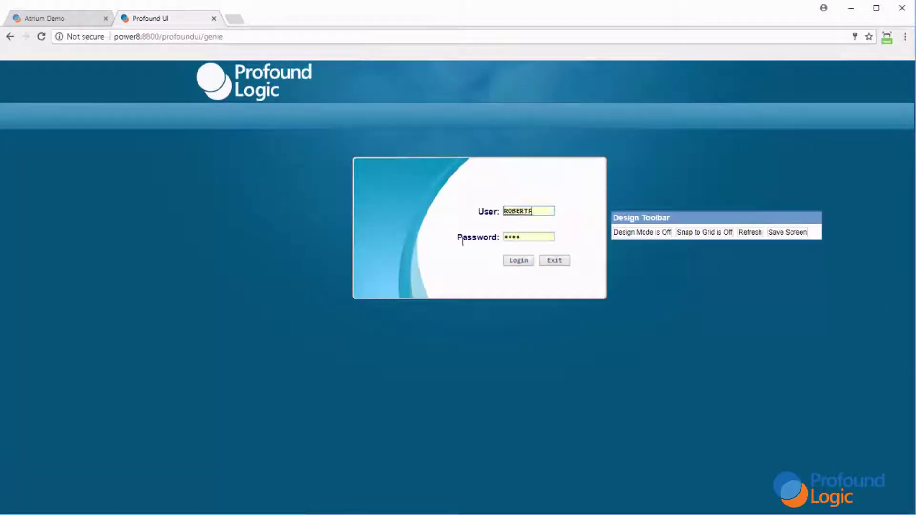
{"action": "left_click", "coordinate": [521, 260]}
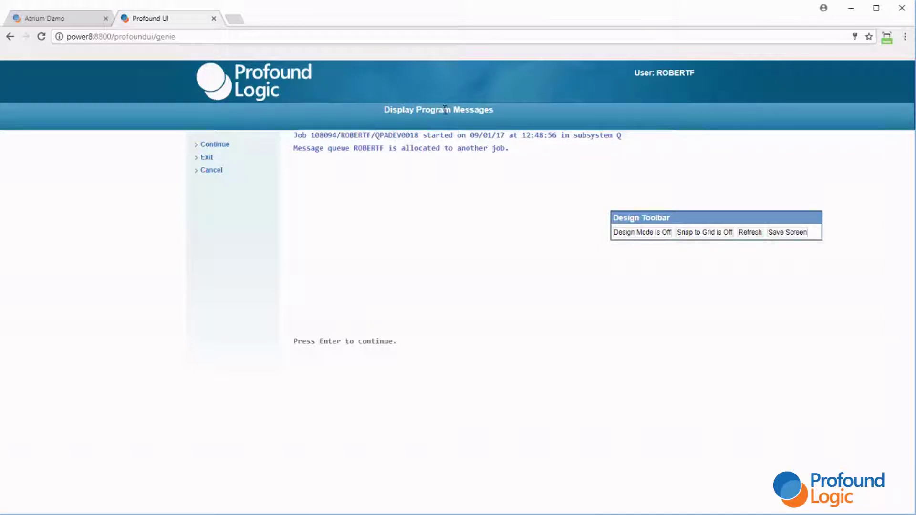
Step: Add a screen named Display Program Messages to Atrium's Genie macro screens
{"action": "left_click", "coordinate": [95, 19]}
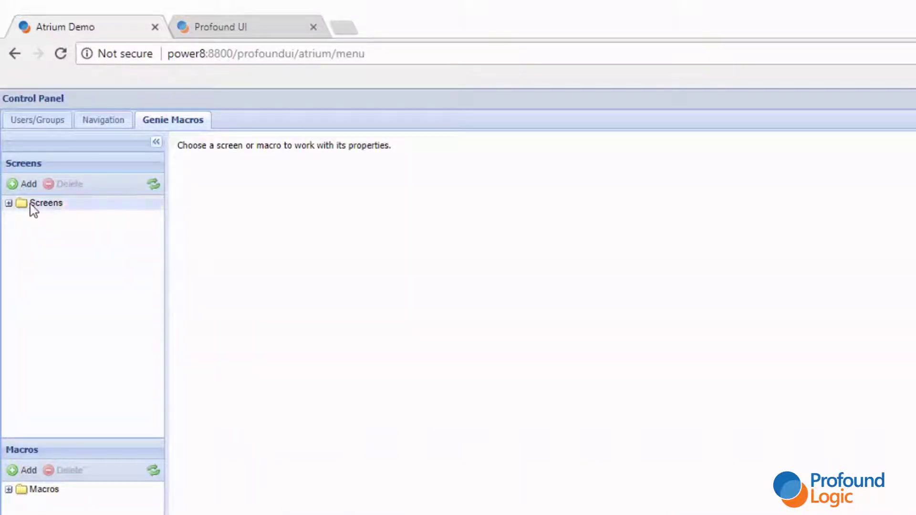
{"action": "left_click", "coordinate": [21, 185]}
{"action": "type", "text": "Display Prog"}
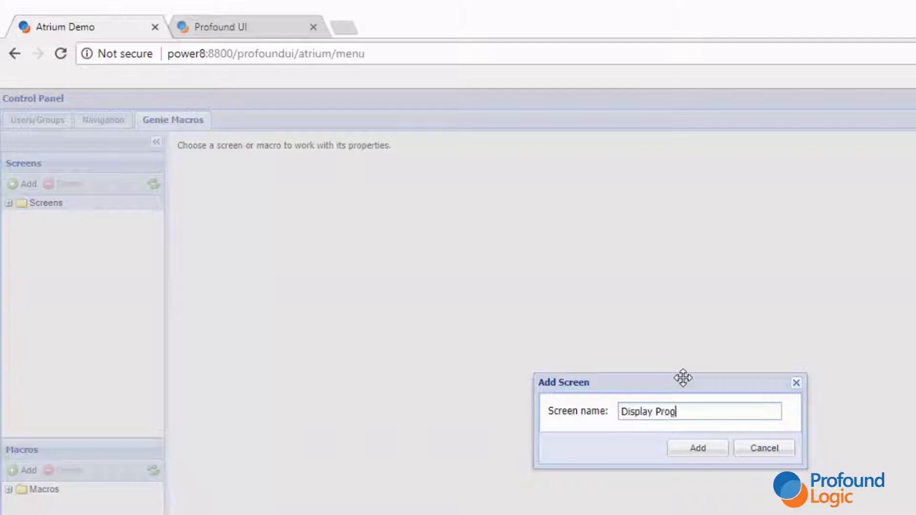
{"action": "type", "text": "ram Messages"}
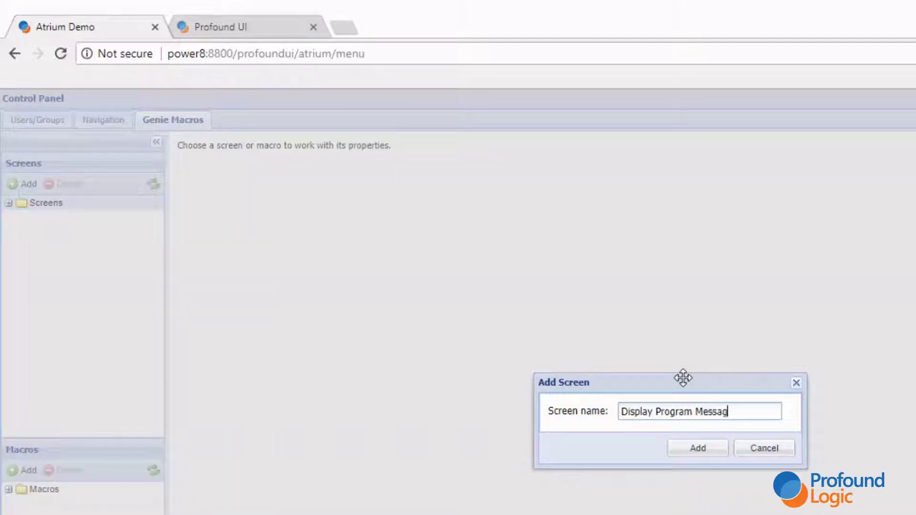
{"action": "left_click", "coordinate": [696, 451]}
{"action": "left_click", "coordinate": [676, 451]}
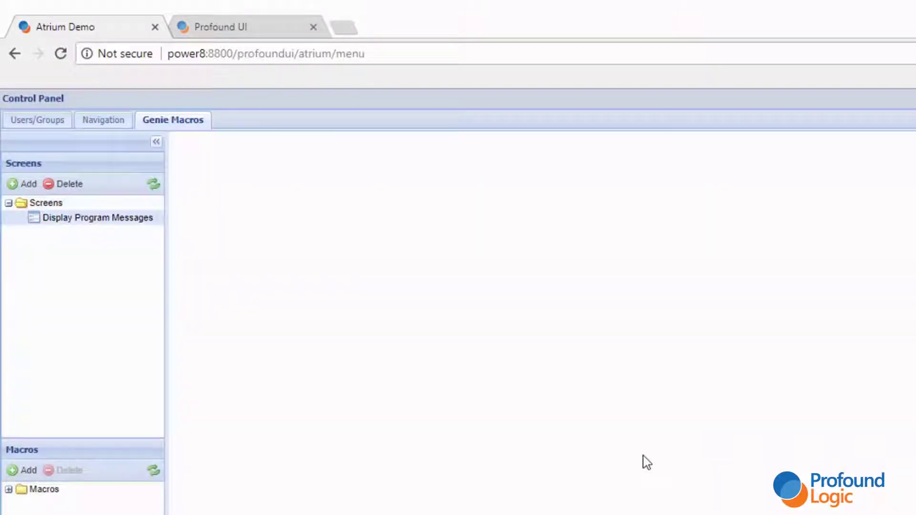
Step: Turn on design mode for the Display Program Messages screen in Genie, inspect its title field's properties, and copy the title text
{"action": "left_click", "coordinate": [246, 29]}
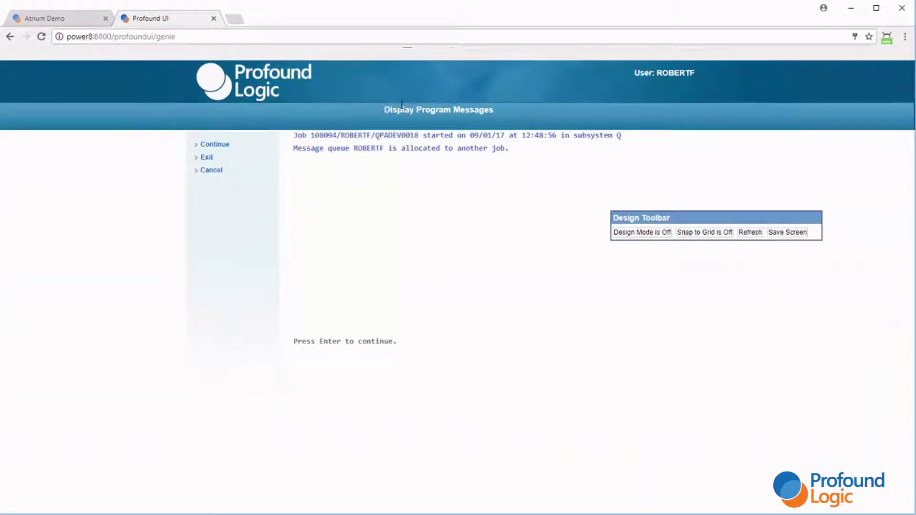
{"action": "left_click", "coordinate": [642, 232]}
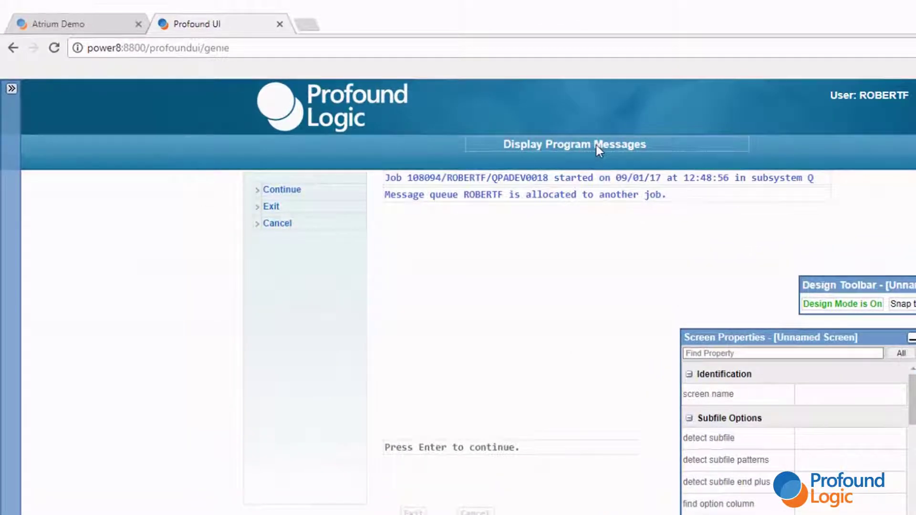
{"action": "left_click", "coordinate": [597, 145]}
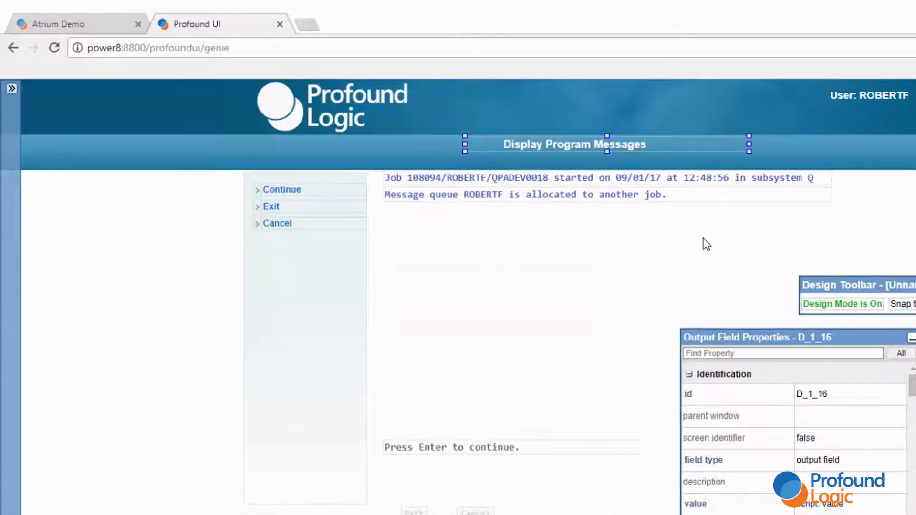
{"action": "double_click", "coordinate": [578, 143]}
{"action": "key", "text": "ctrl+c"}
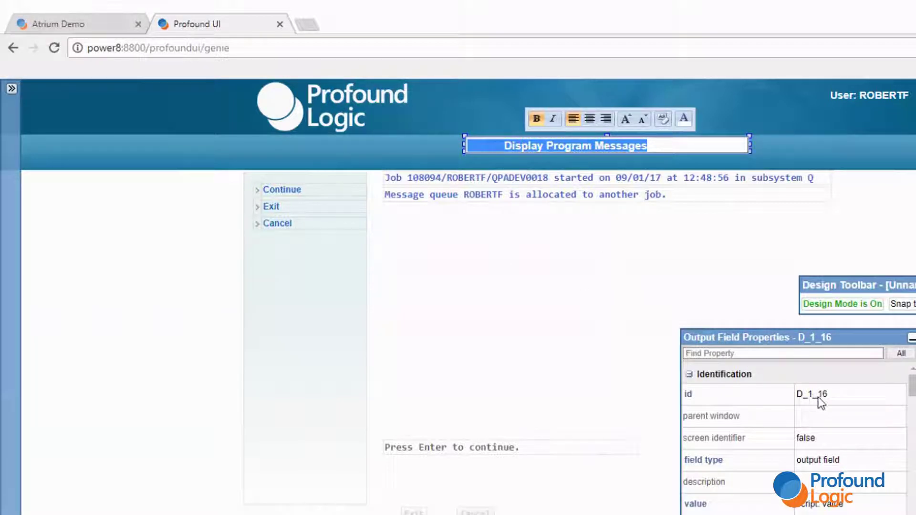
Step: Add an identifier to the Display Program Messages screen: row 1, column 16, value Display Program Messages without leading spaces
{"action": "left_click", "coordinate": [52, 25]}
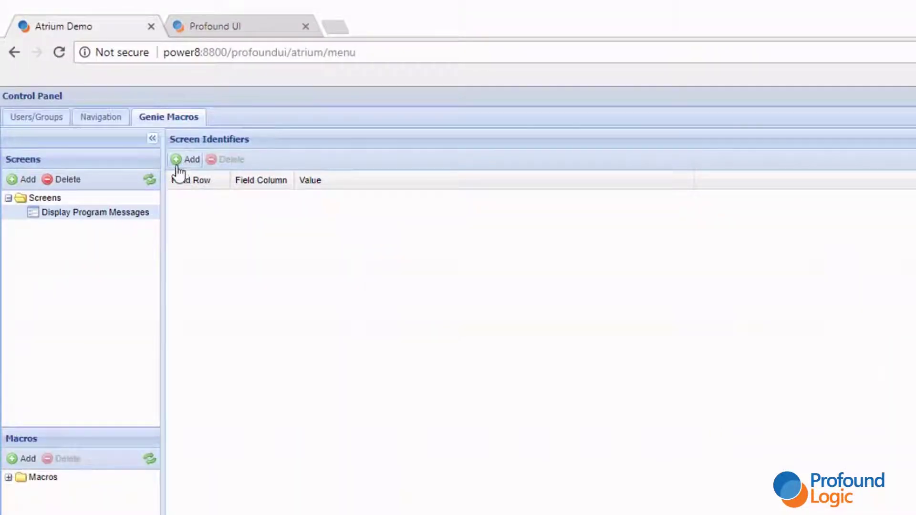
{"action": "left_click", "coordinate": [178, 166]}
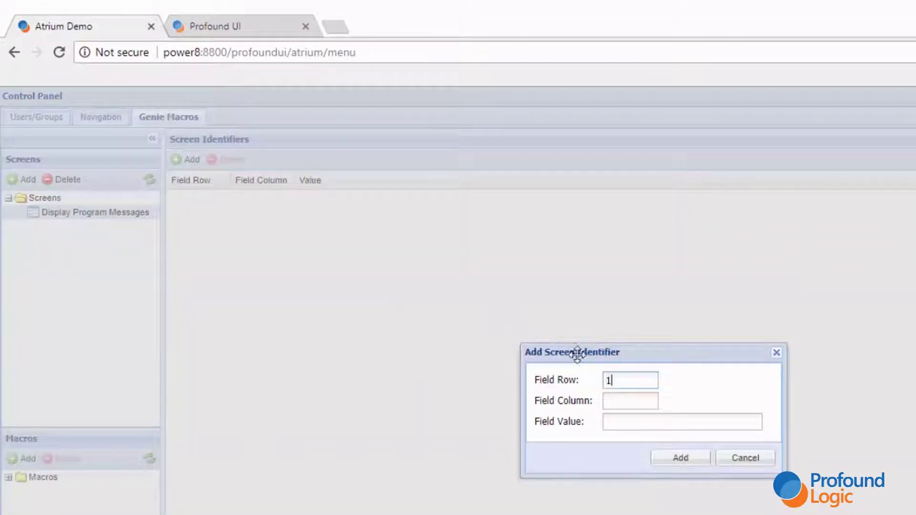
{"action": "left_click", "coordinate": [618, 395]}
{"action": "type", "text": "16"}
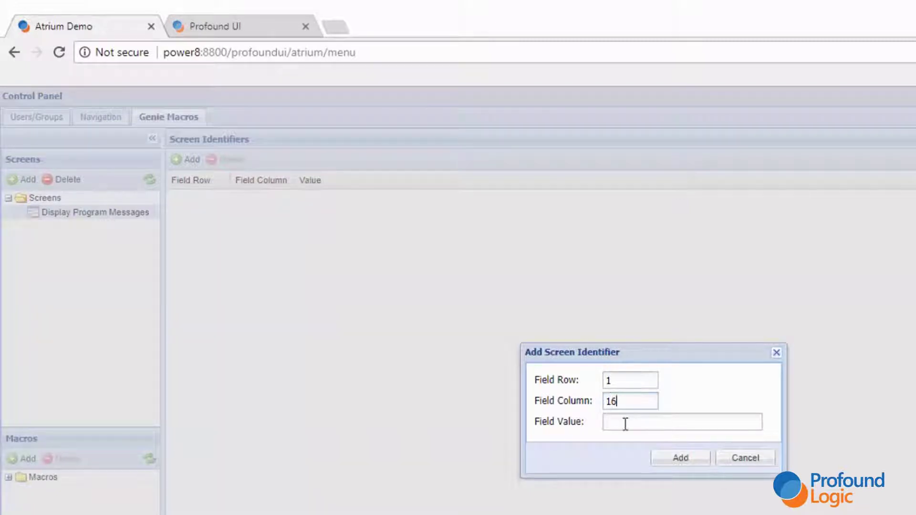
{"action": "key", "text": "ctrl+v"}
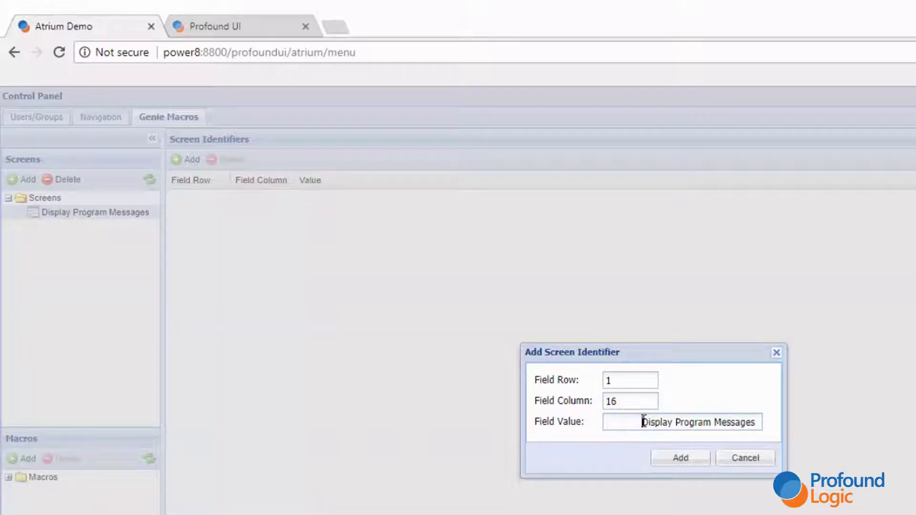
{"action": "left_click", "coordinate": [643, 422]}
{"action": "key", "text": "BackSpace"}
{"action": "key", "text": "BackSpace"}
{"action": "key", "text": "BackSpace"}
{"action": "key", "text": "BackSpace"}
{"action": "key", "text": "BackSpace"}
{"action": "key", "text": "BackSpace"}
{"action": "key", "text": "BackSpace"}
{"action": "key", "text": "BackSpace"}
{"action": "key", "text": "BackSpace"}
{"action": "key", "text": "BackSpace"}
{"action": "key", "text": "BackSpace"}
{"action": "key", "text": "BackSpace"}
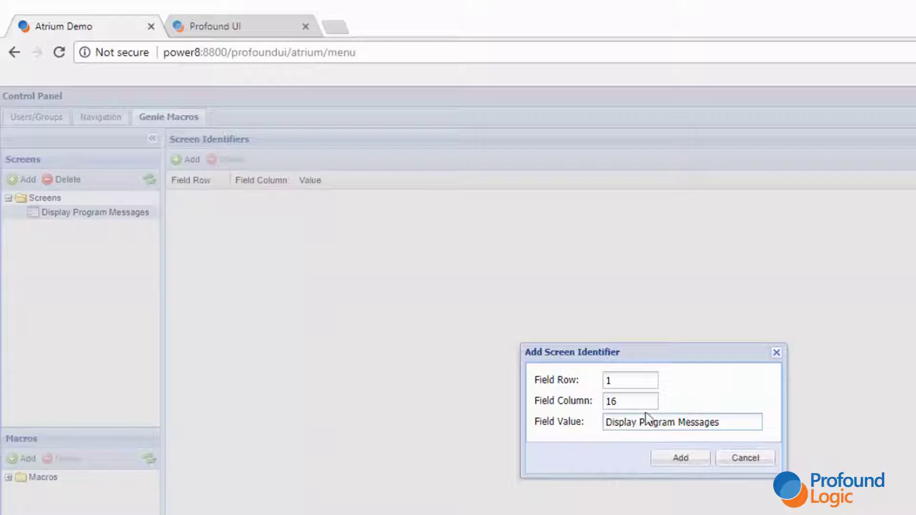
{"action": "left_click", "coordinate": [687, 459]}
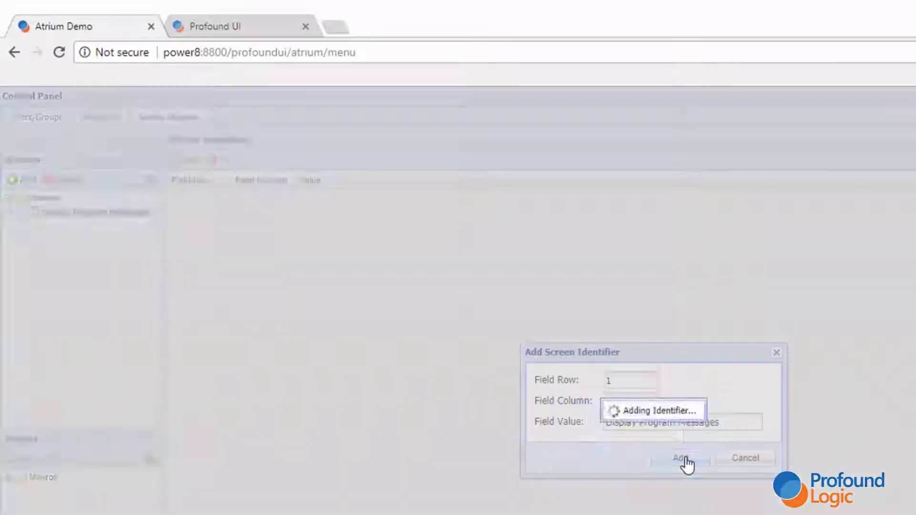
{"action": "left_click", "coordinate": [653, 436]}
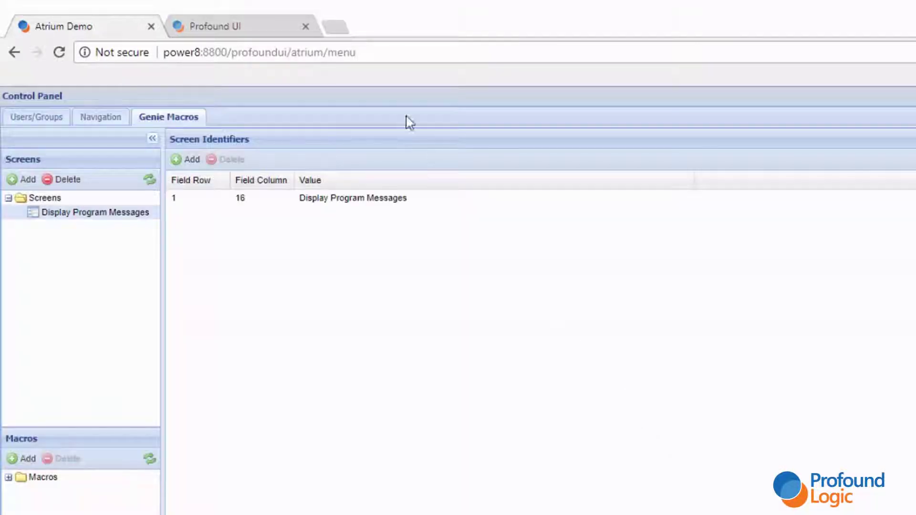
Step: Turn off design mode in the Genie session and continue past the program messages to the demo menu
{"action": "left_click", "coordinate": [236, 28]}
{"action": "left_click", "coordinate": [907, 333]}
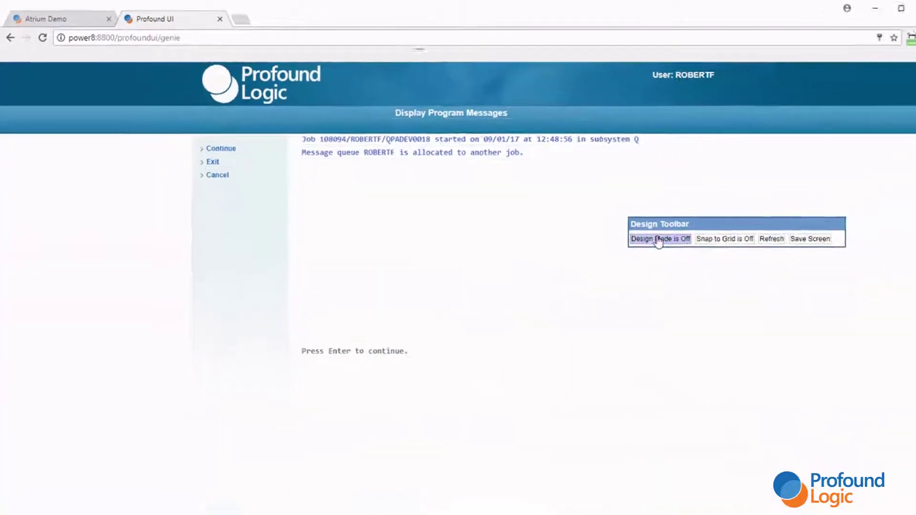
{"action": "key", "text": "Return"}
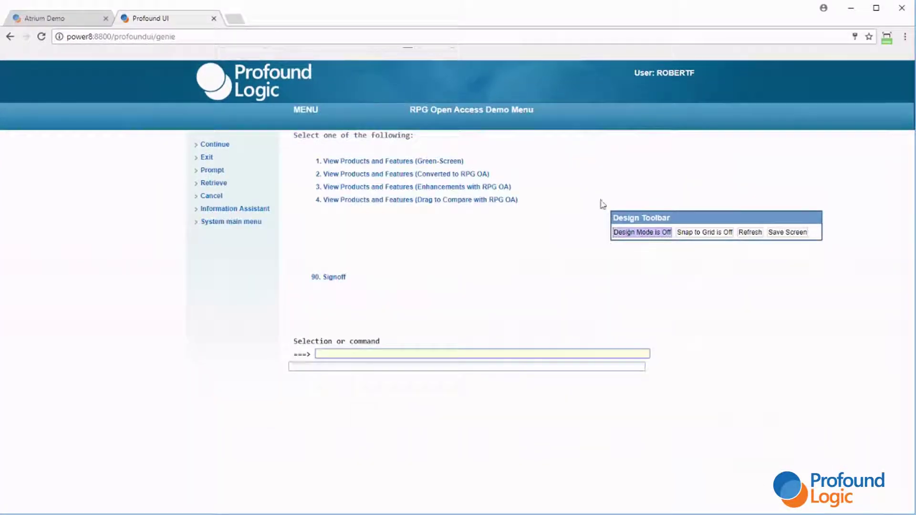
Step: Turn on design mode for the Genie demo menu, inspect its title field's properties, and copy the title text
{"action": "left_click", "coordinate": [642, 232]}
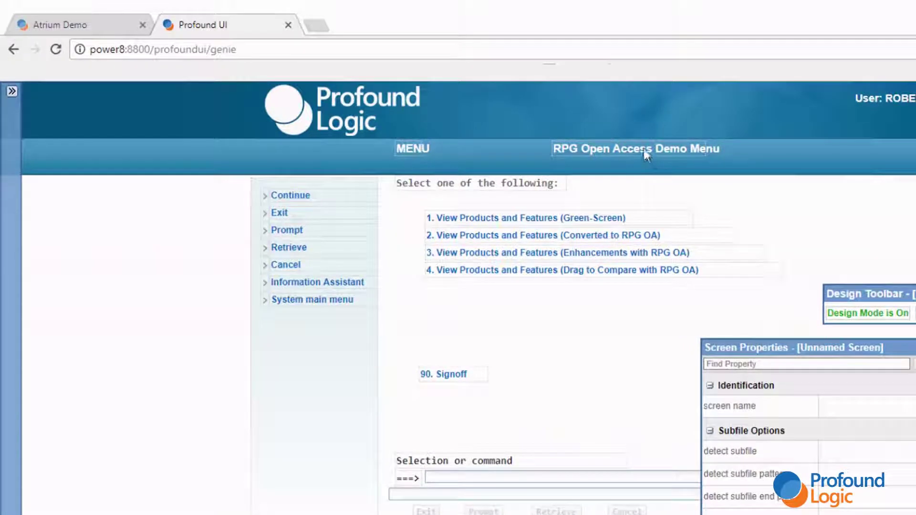
{"action": "left_click", "coordinate": [646, 152]}
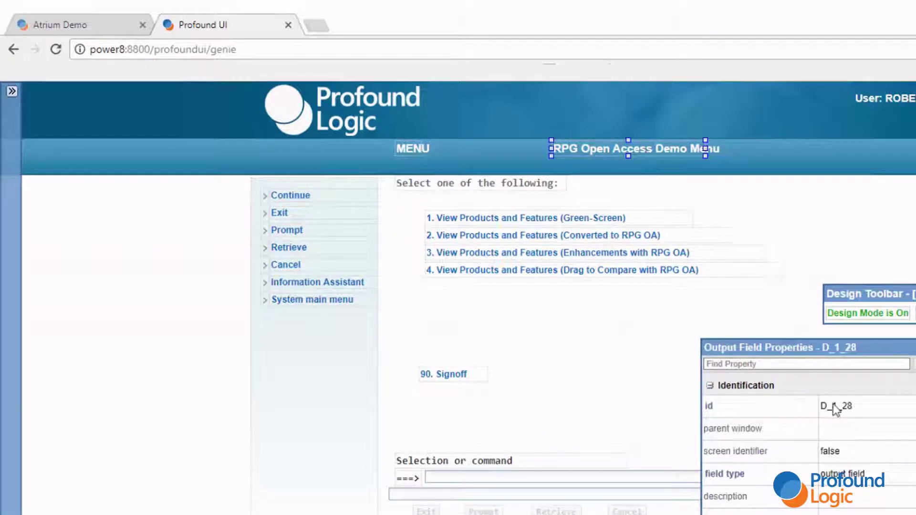
{"action": "double_click", "coordinate": [624, 148]}
{"action": "key", "text": "ctrl+c"}
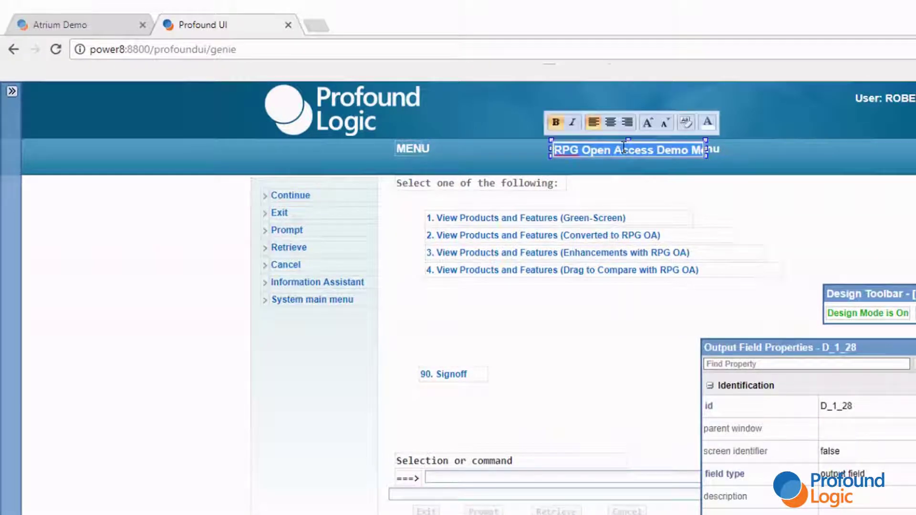
Step: Switch to Atrium and add a screen named Main Menu to the Genie macro screens
{"action": "left_click", "coordinate": [80, 26]}
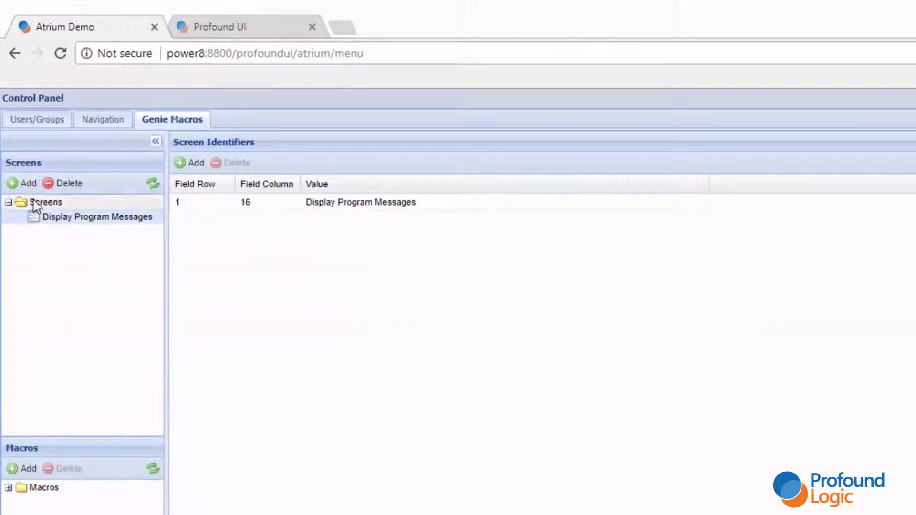
{"action": "left_click", "coordinate": [30, 185]}
{"action": "type", "text": "Main Menu"}
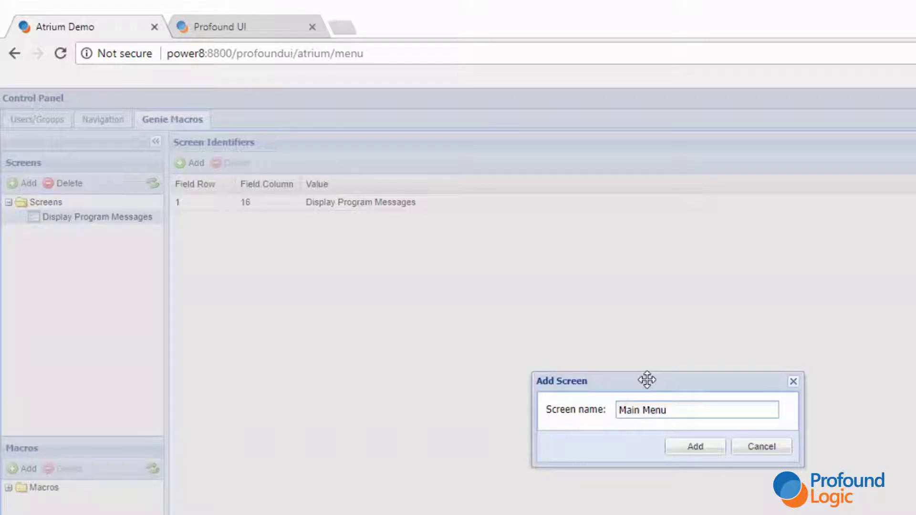
{"action": "left_click", "coordinate": [696, 449]}
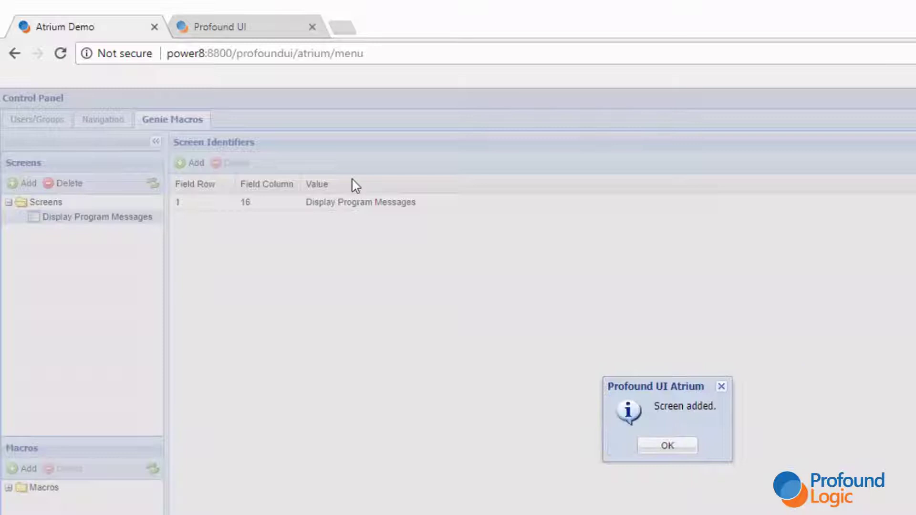
{"action": "left_click", "coordinate": [651, 450]}
Step: Add an identifier to the Main Menu screen: row 1, column 28, value RPG Open Access Demo Menu
{"action": "left_click", "coordinate": [190, 164]}
{"action": "left_click", "coordinate": [666, 386]}
{"action": "type", "text": "1"}
{"action": "left_click", "coordinate": [658, 408]}
{"action": "type", "text": "28"}
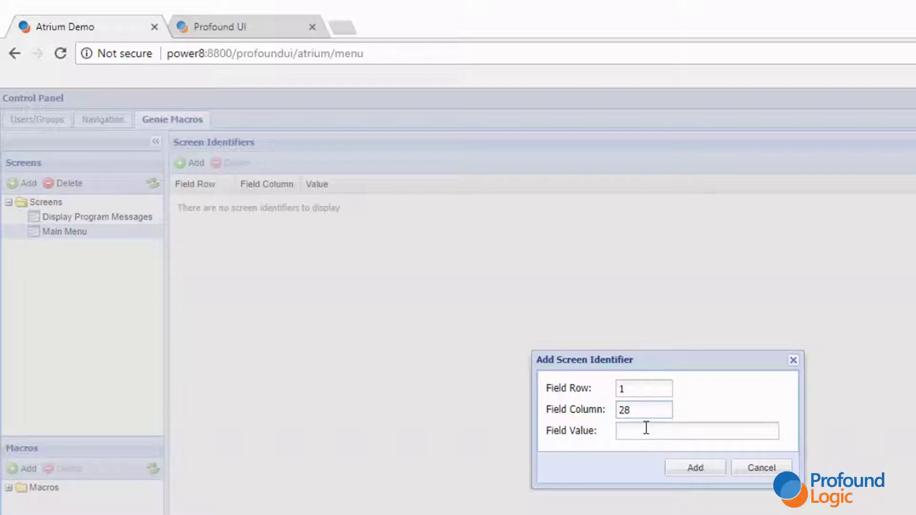
{"action": "left_click", "coordinate": [646, 428]}
{"action": "key", "text": "ctrl+v"}
{"action": "left_click", "coordinate": [696, 469]}
{"action": "left_click", "coordinate": [682, 446]}
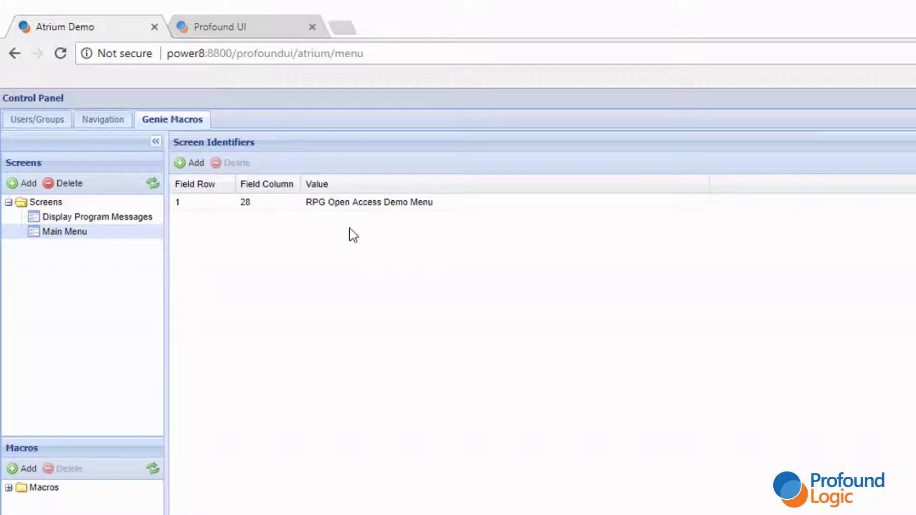
Step: Add a Genie macro named Pathway and open the form for adding a screen to it
{"action": "left_click", "coordinate": [46, 487]}
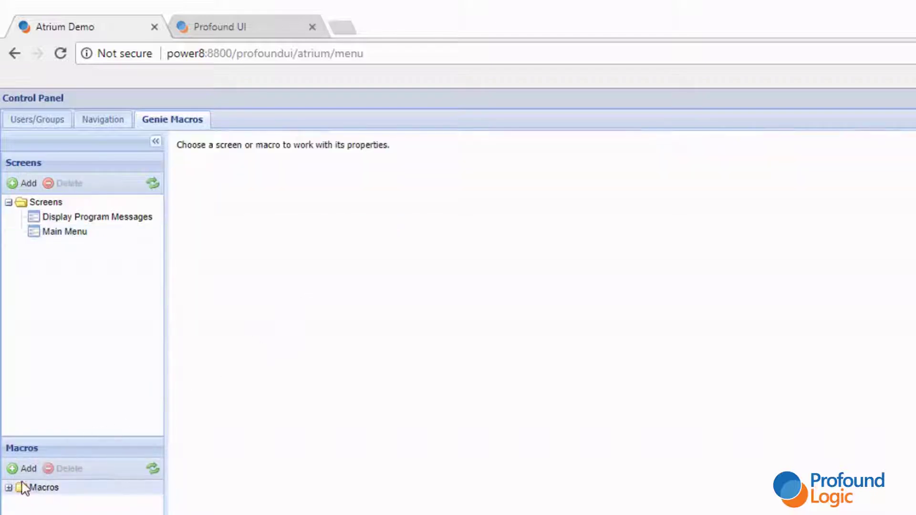
{"action": "left_click", "coordinate": [24, 469]}
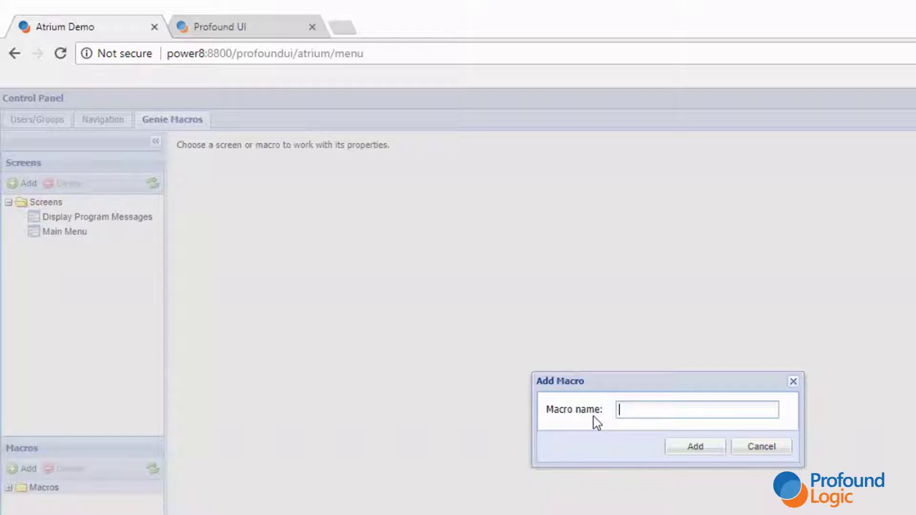
{"action": "type", "text": "Pathway"}
{"action": "left_click", "coordinate": [690, 453]}
{"action": "left_click", "coordinate": [687, 448]}
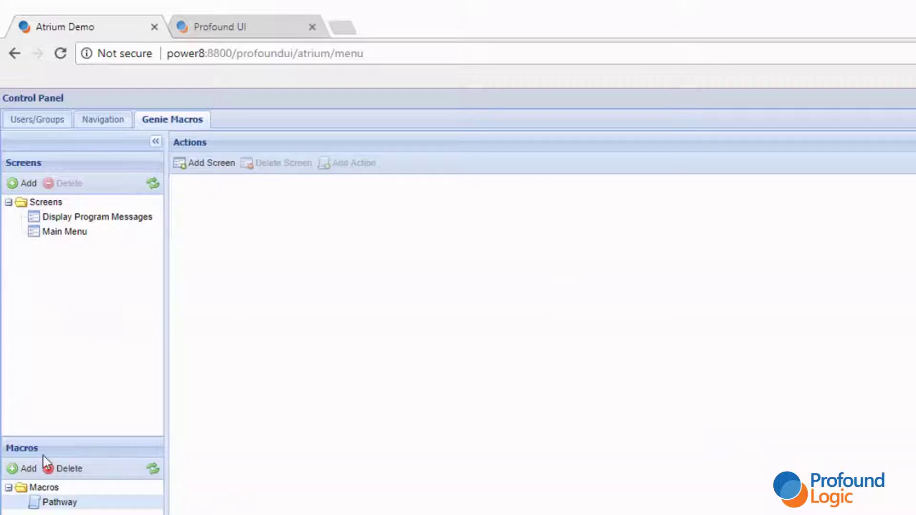
{"action": "left_click", "coordinate": [217, 173]}
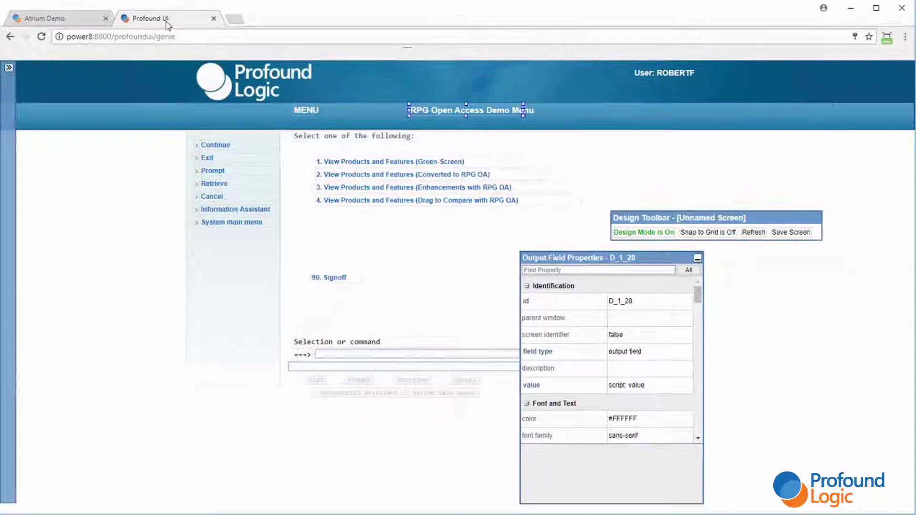
Step: Turn off design mode in the Genie session, sign off, and log back in with the prefilled credentials
{"action": "left_click", "coordinate": [635, 233]}
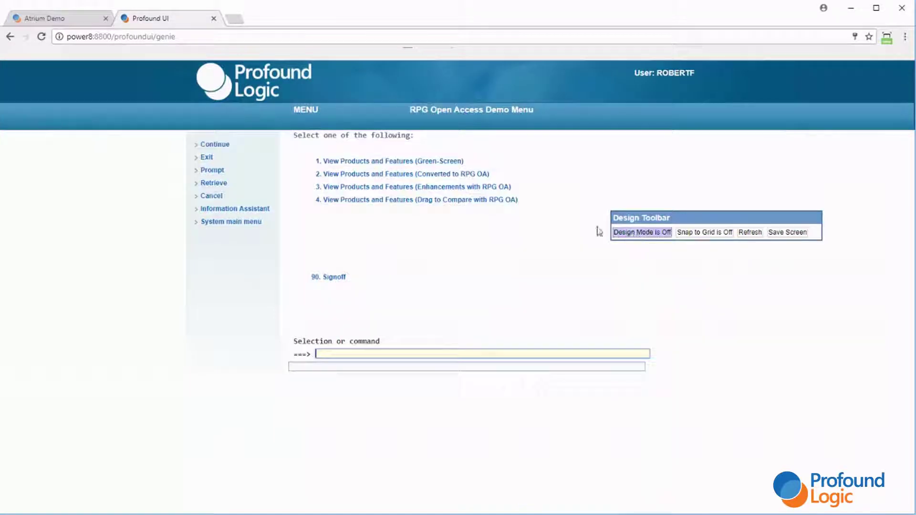
{"action": "left_click", "coordinate": [327, 280]}
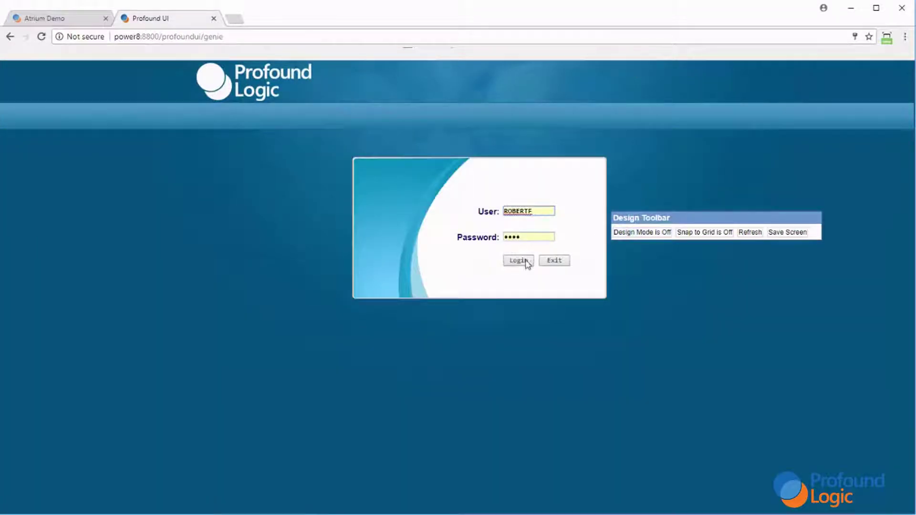
{"action": "left_click", "coordinate": [525, 259]}
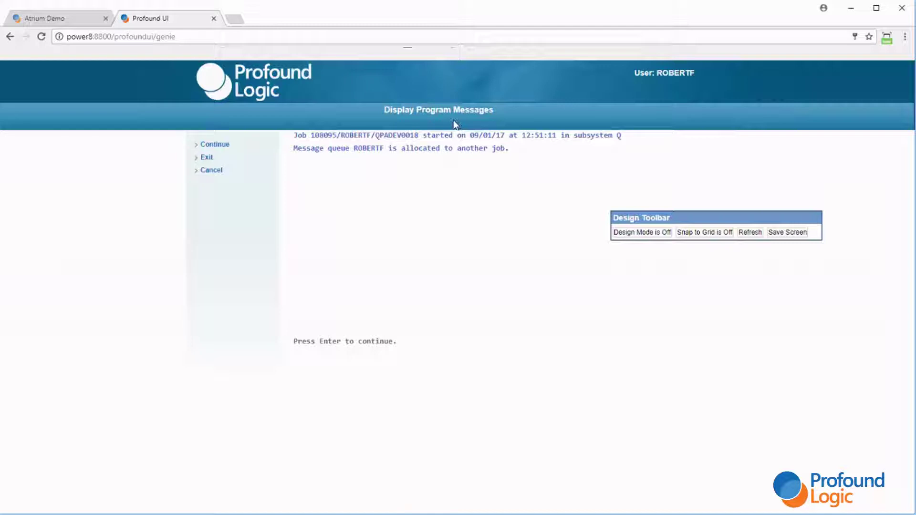
Step: Back in Atrium, add the Display Program Messages screen to the Pathway macro with Detect Once enabled
{"action": "left_click", "coordinate": [83, 19]}
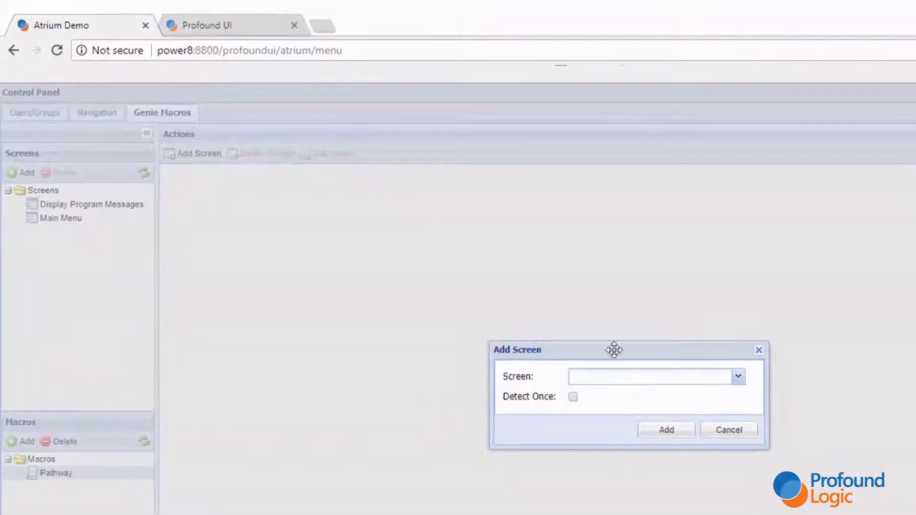
{"action": "left_click", "coordinate": [738, 377]}
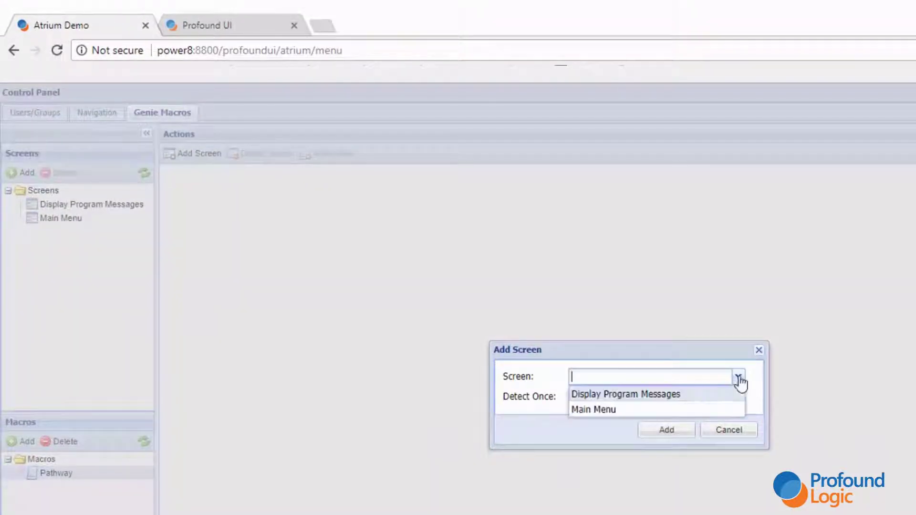
{"action": "left_click", "coordinate": [652, 402]}
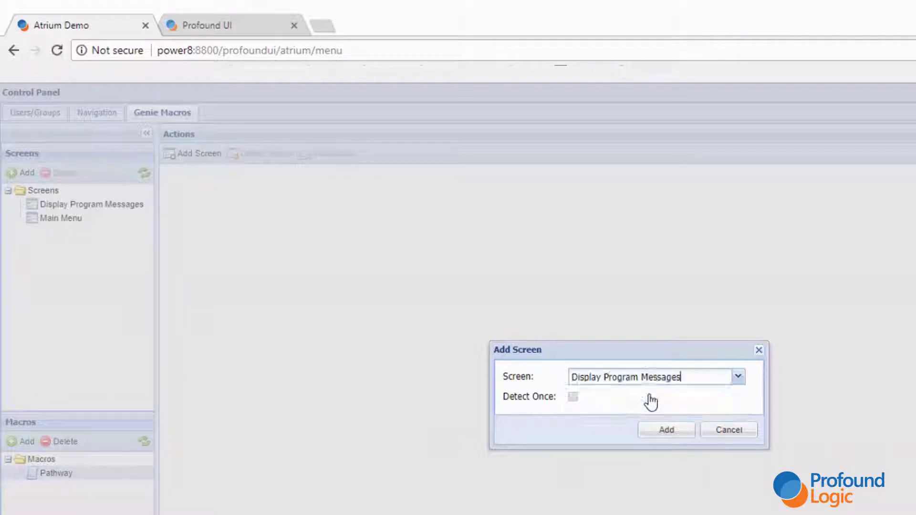
{"action": "left_click", "coordinate": [574, 398]}
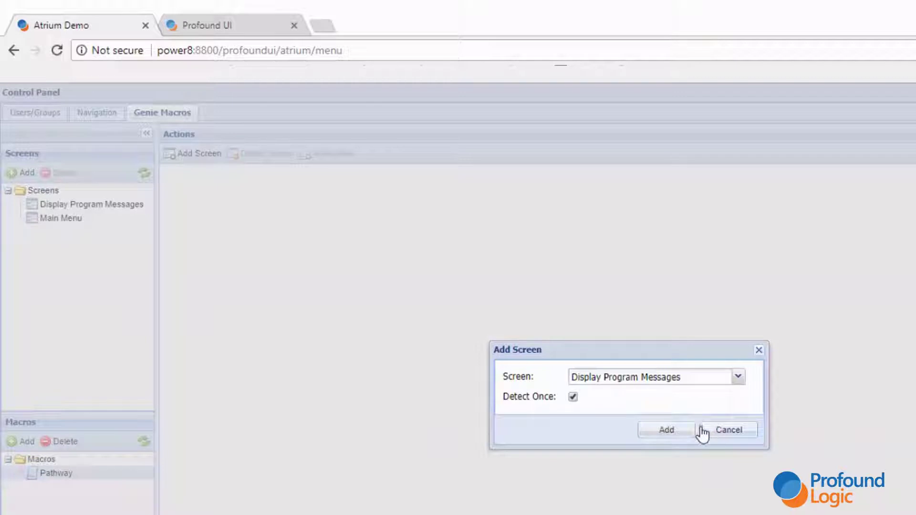
{"action": "left_click", "coordinate": [667, 430]}
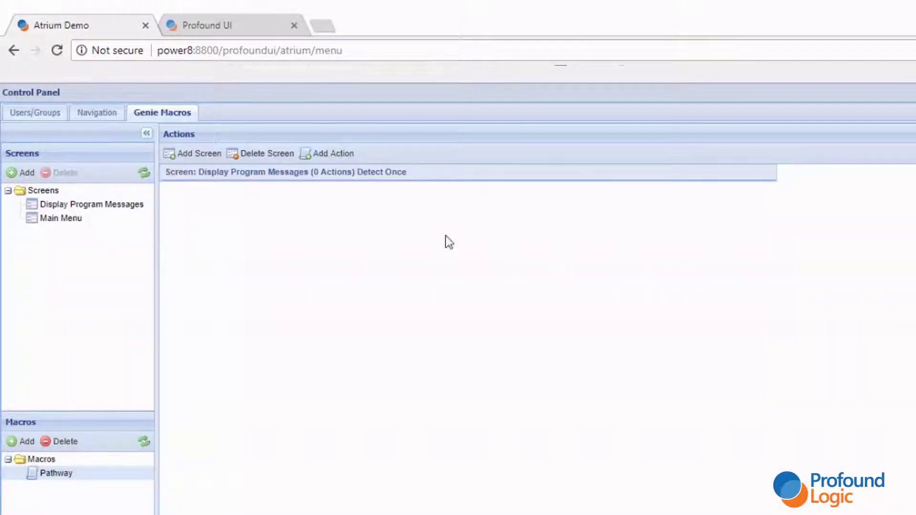
Step: Add a Press a key action to the macro's Display Program Messages screen with the literal value enter
{"action": "left_click", "coordinate": [330, 153]}
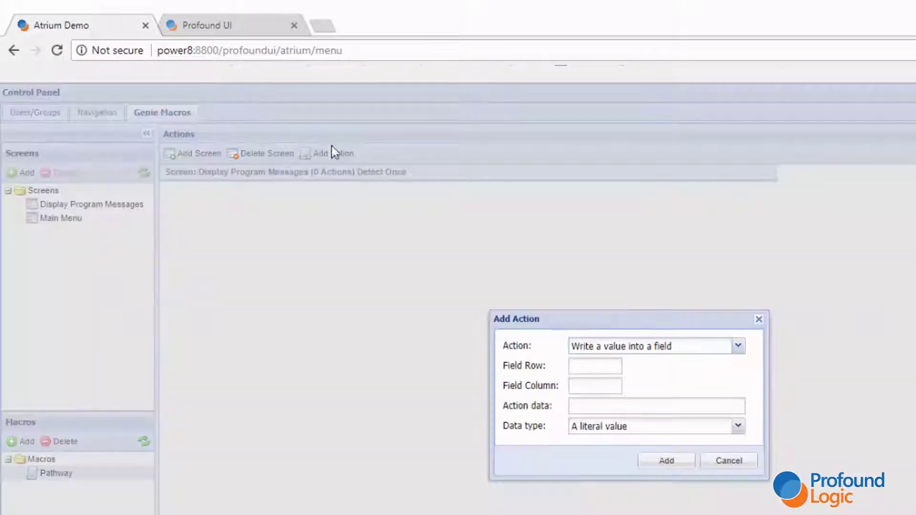
{"action": "left_click", "coordinate": [738, 346]}
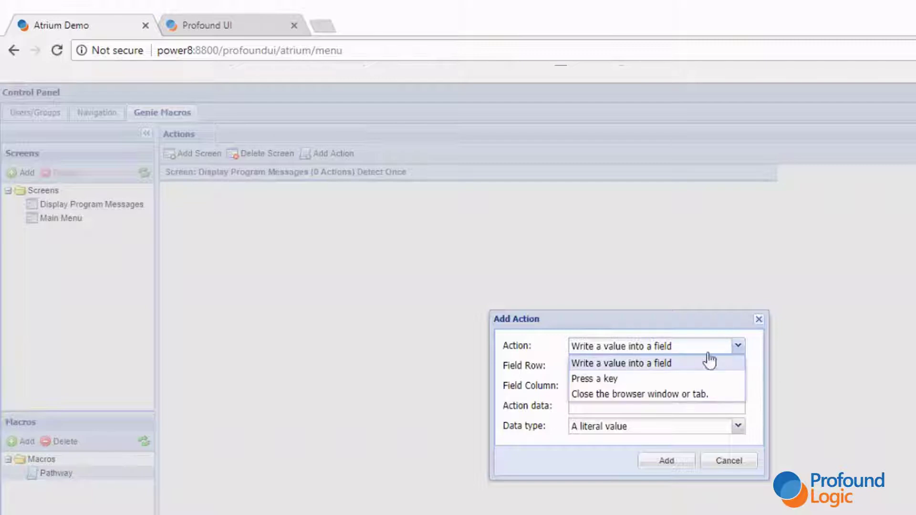
{"action": "left_click", "coordinate": [694, 379]}
{"action": "left_click", "coordinate": [621, 366]}
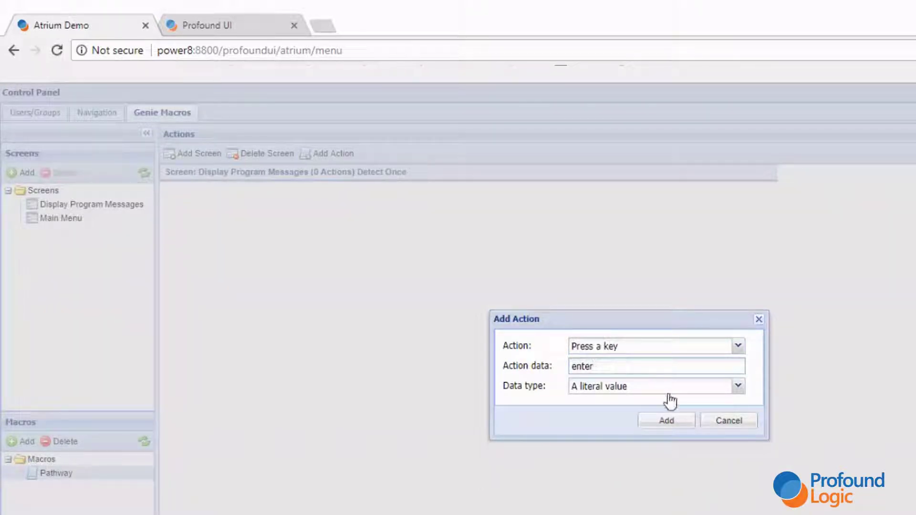
{"action": "left_click", "coordinate": [666, 422]}
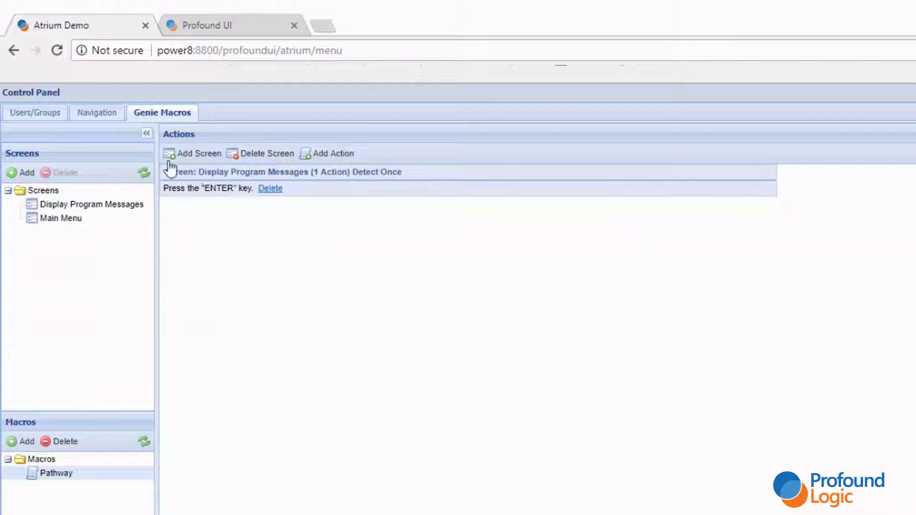
Step: Add the Main Menu screen to the Pathway macro with Detect Once enabled, and select it in the actions list
{"action": "left_click", "coordinate": [189, 155]}
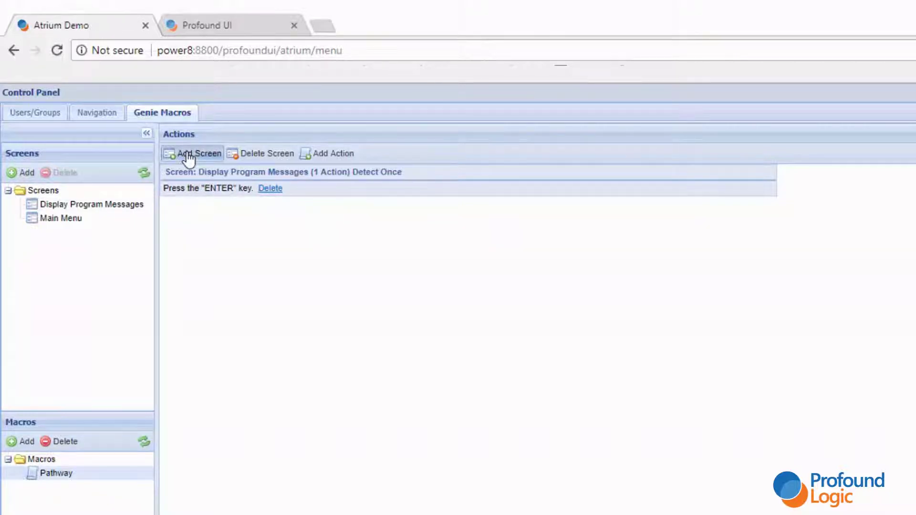
{"action": "left_click", "coordinate": [737, 377]}
{"action": "left_click", "coordinate": [601, 403]}
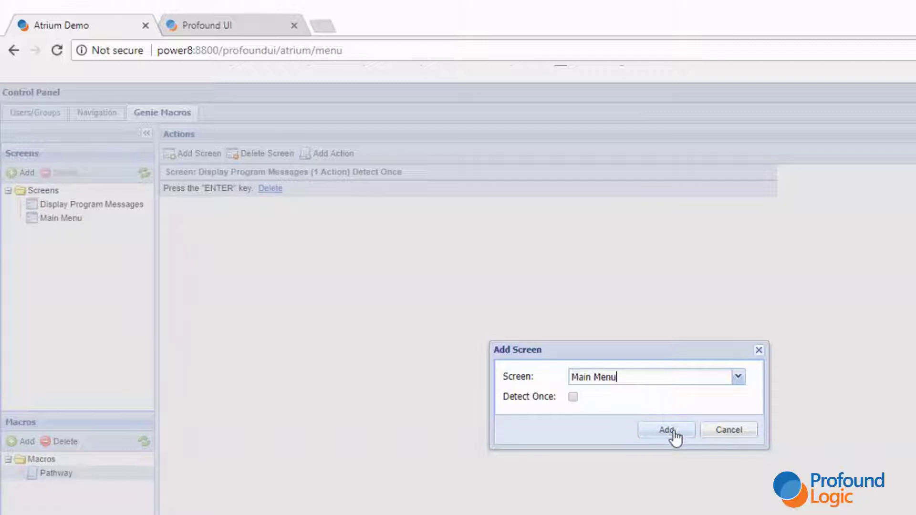
{"action": "left_click", "coordinate": [573, 398]}
{"action": "left_click", "coordinate": [668, 430]}
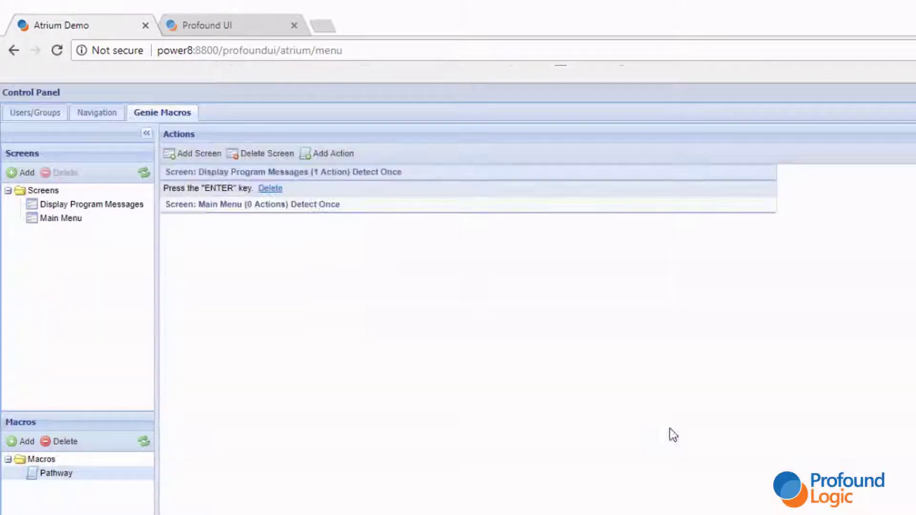
{"action": "left_click", "coordinate": [377, 208]}
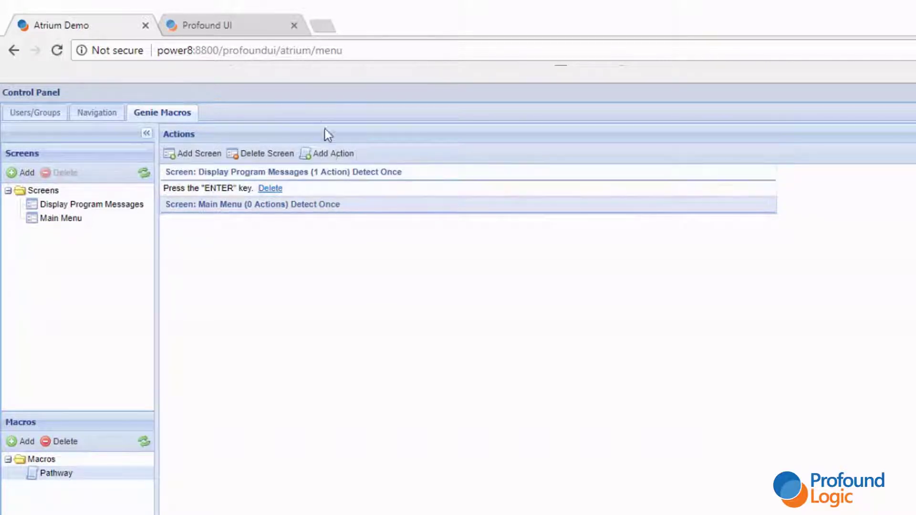
Step: Continue to the demo menu in Genie, enter 1 as the selection, and inspect the selection field's properties in design mode
{"action": "left_click", "coordinate": [256, 33]}
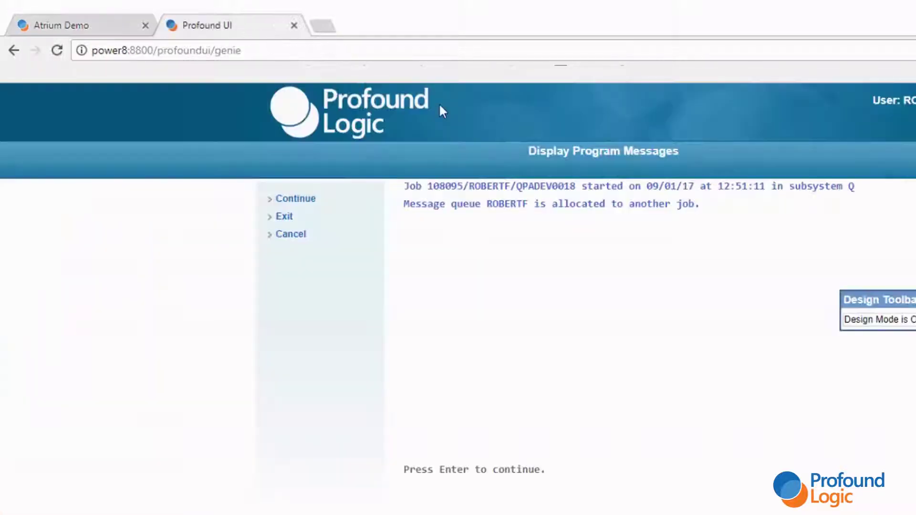
{"action": "key", "text": "Return"}
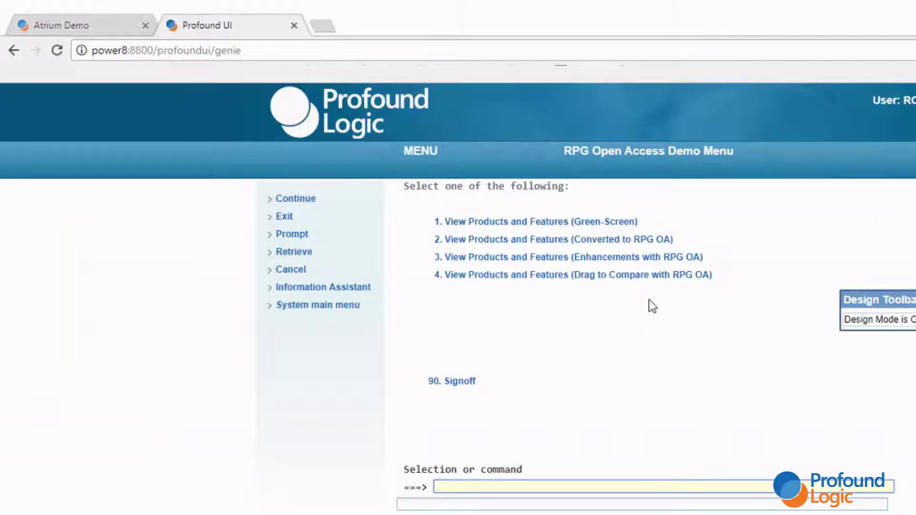
{"action": "type", "text": "1"}
{"action": "left_click", "coordinate": [862, 319]}
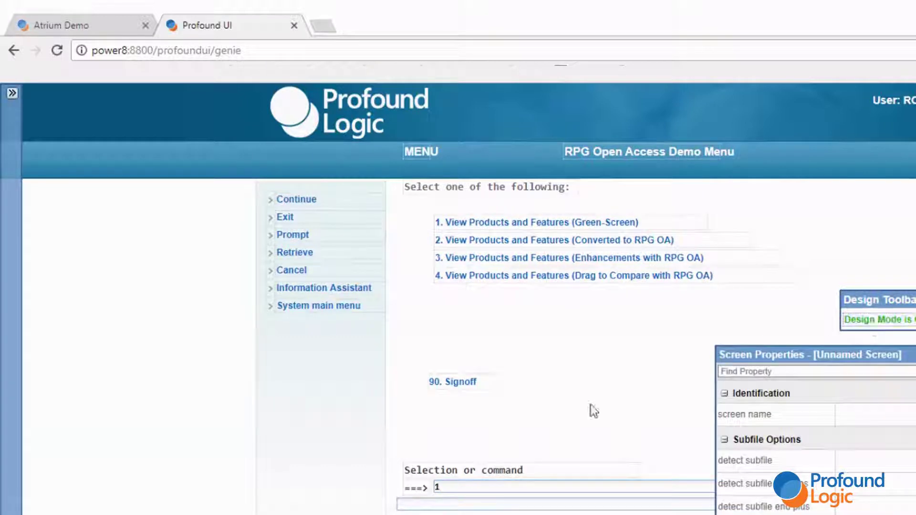
{"action": "left_click", "coordinate": [531, 486]}
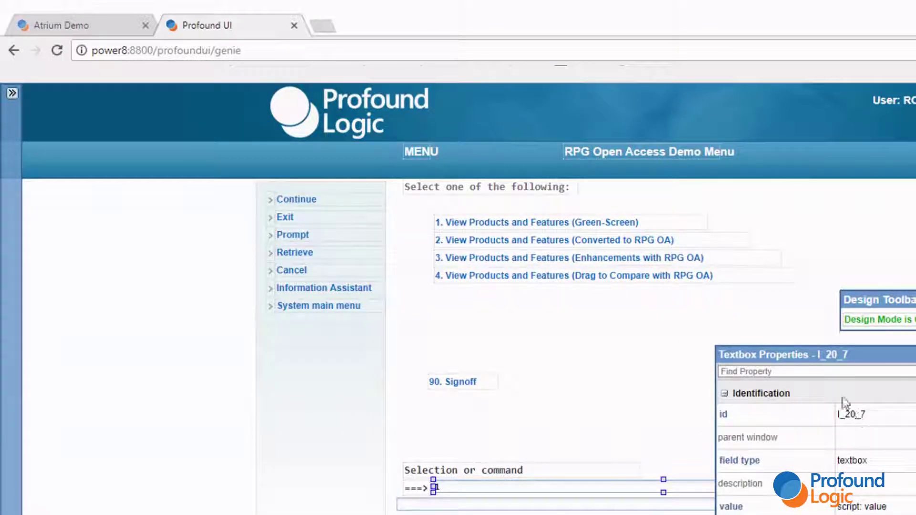
Step: Back in Atrium, add an action to the macro's Main Menu screen that writes the variable value menopt into the field at row 20, column 7
{"action": "left_click", "coordinate": [72, 25]}
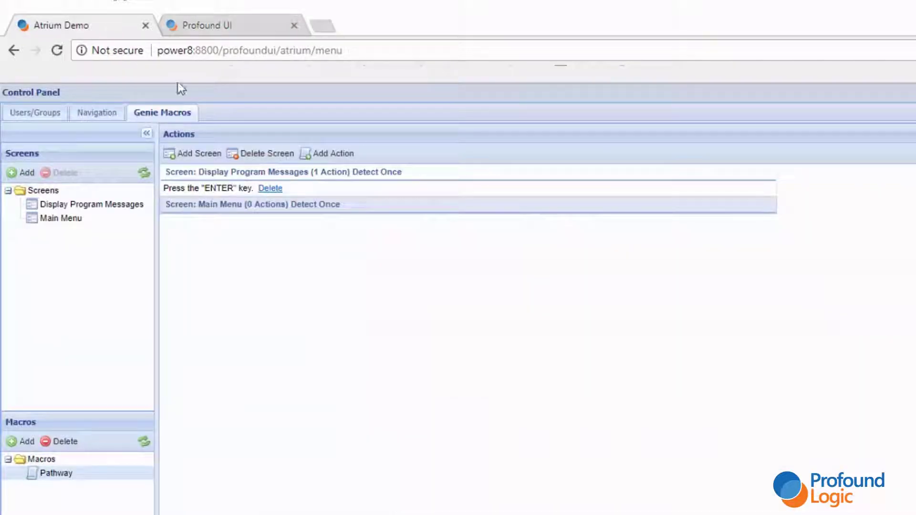
{"action": "left_click", "coordinate": [338, 157]}
{"action": "left_click", "coordinate": [594, 364]}
{"action": "type", "text": "20"}
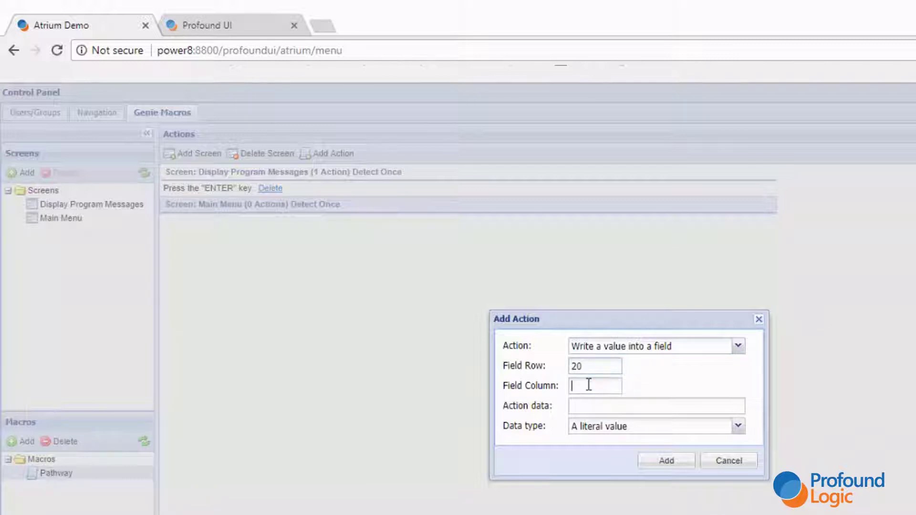
{"action": "type", "text": "7"}
{"action": "left_click", "coordinate": [594, 409]}
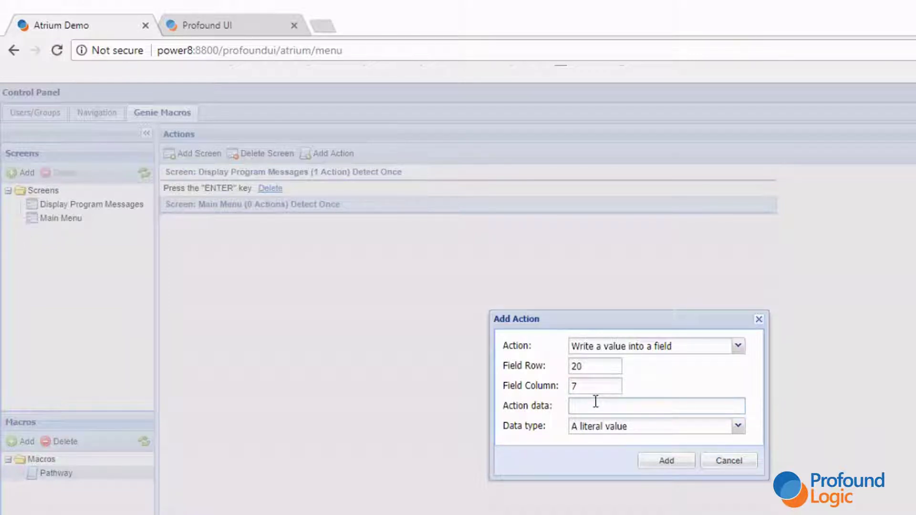
{"action": "left_click", "coordinate": [737, 426]}
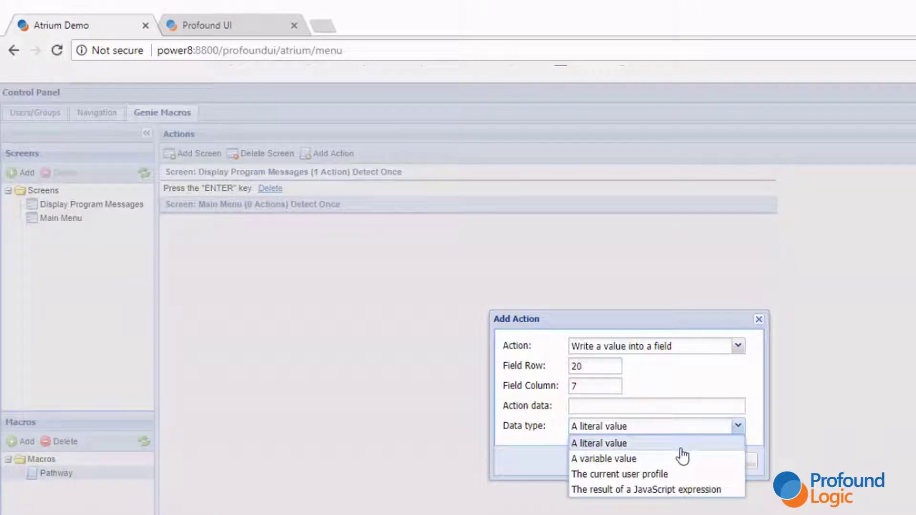
{"action": "left_click", "coordinate": [629, 460]}
{"action": "left_click", "coordinate": [643, 406]}
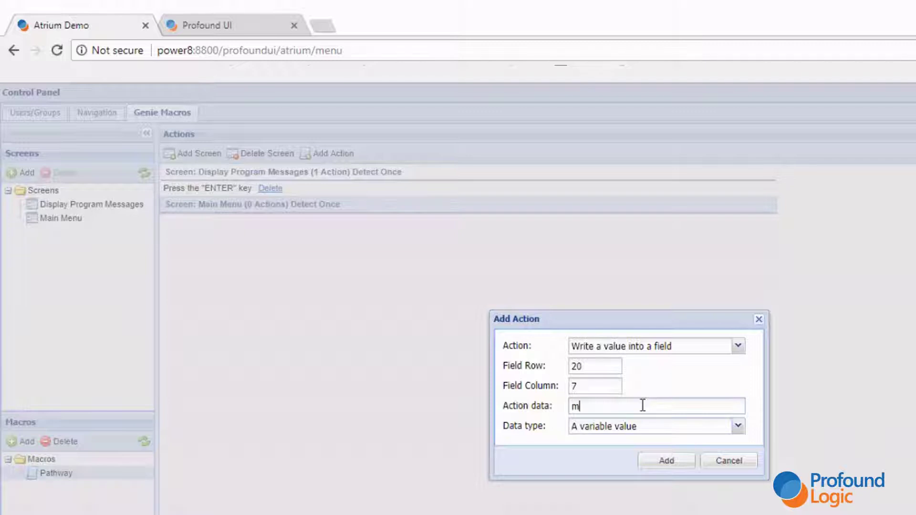
{"action": "type", "text": "menopt"}
{"action": "left_click", "coordinate": [664, 461]}
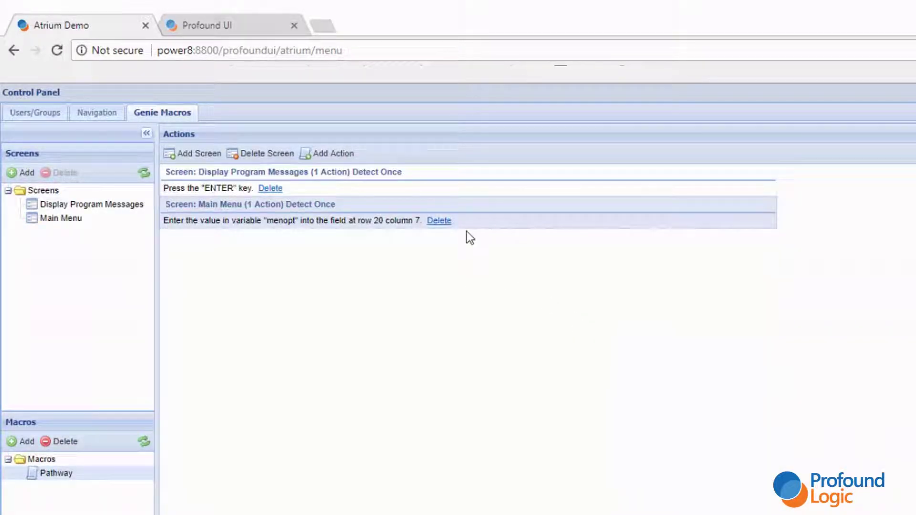
Step: Add a Press a key action to the macro's Main Menu screen with the literal value enter
{"action": "left_click", "coordinate": [238, 28]}
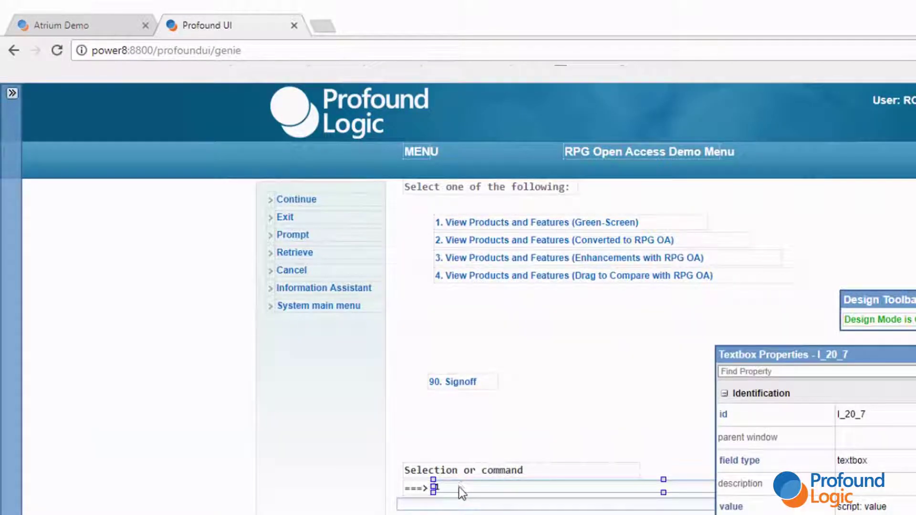
{"action": "left_click", "coordinate": [100, 31]}
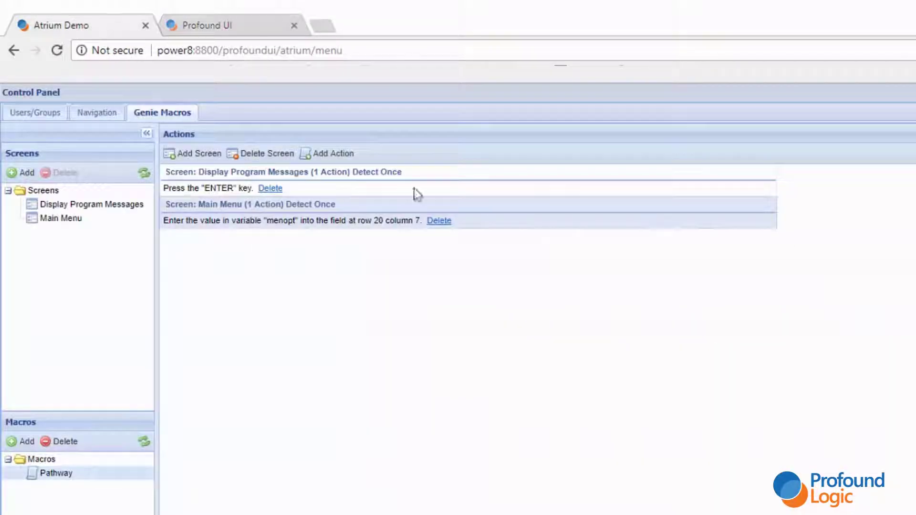
{"action": "left_click", "coordinate": [333, 154]}
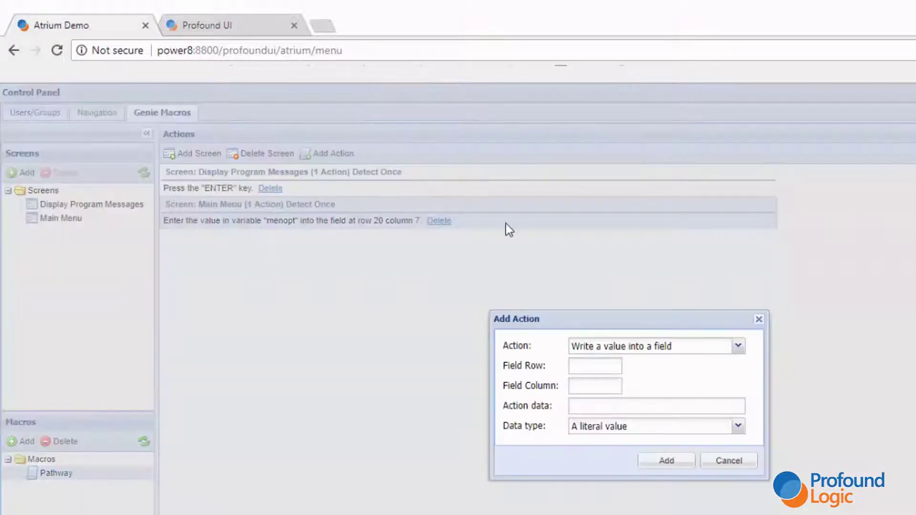
{"action": "left_click", "coordinate": [738, 345]}
{"action": "left_click", "coordinate": [630, 376]}
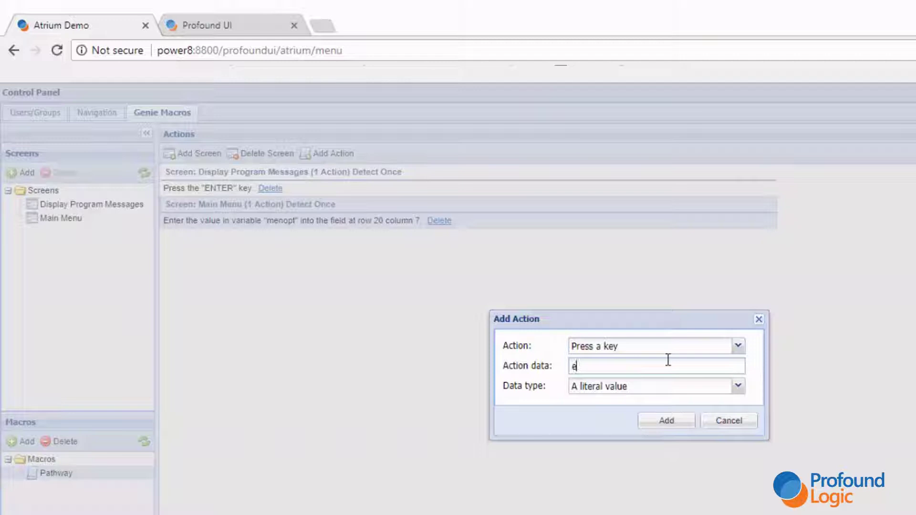
{"action": "left_click", "coordinate": [666, 420]}
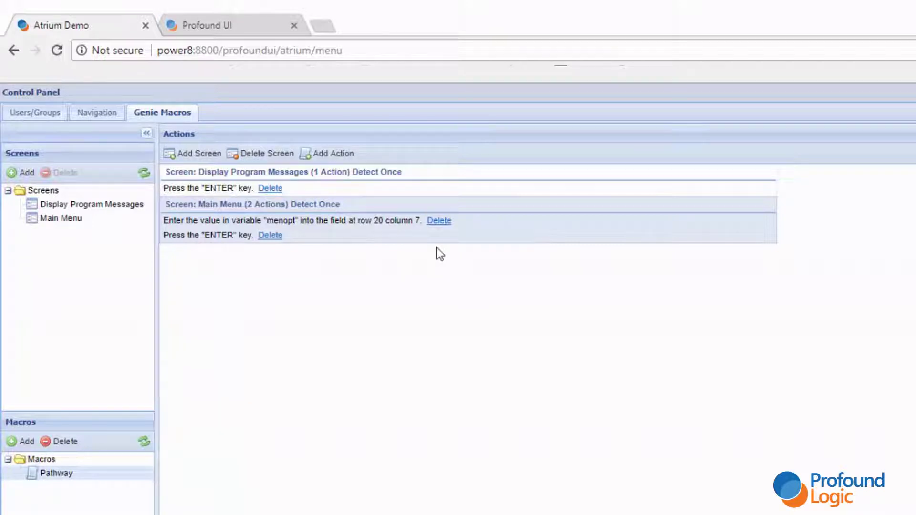
Step: In Genie, turn design mode off, run demo menu option 1, and exit the product list back to the menu
{"action": "left_click", "coordinate": [239, 25]}
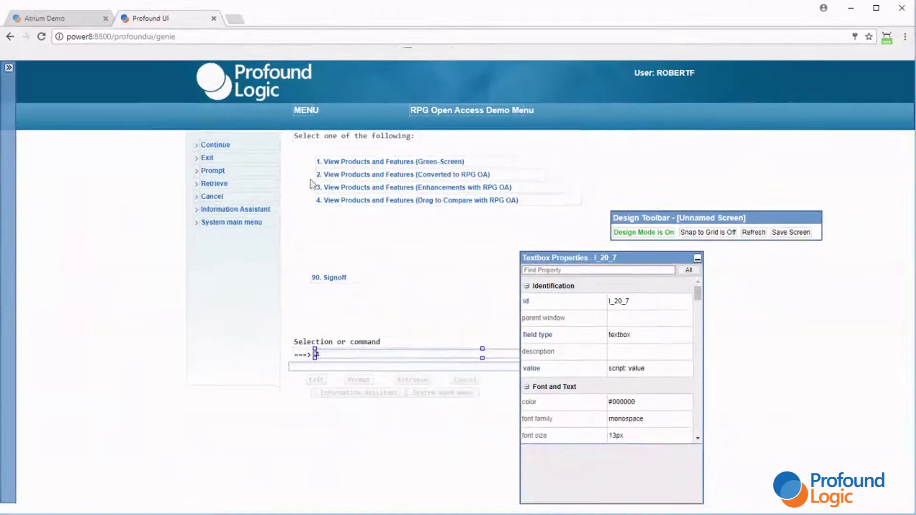
{"action": "left_click", "coordinate": [627, 232]}
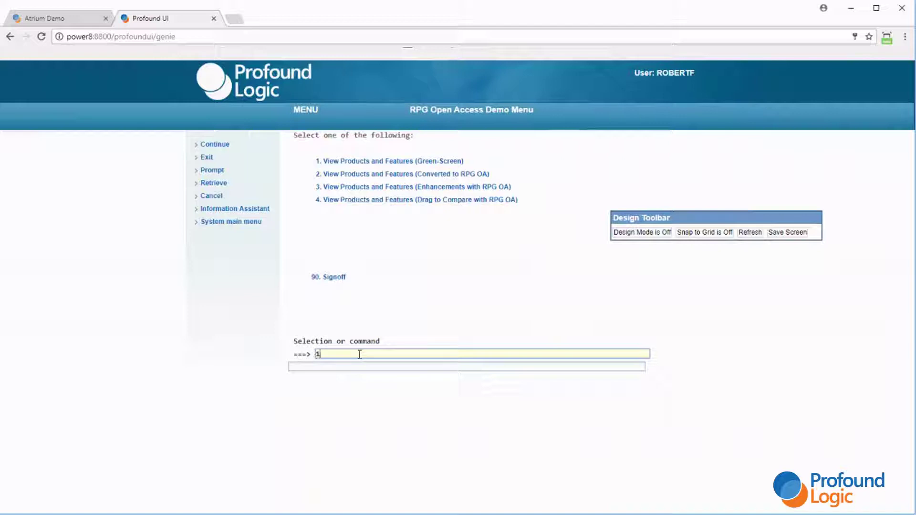
{"action": "key", "text": "Return"}
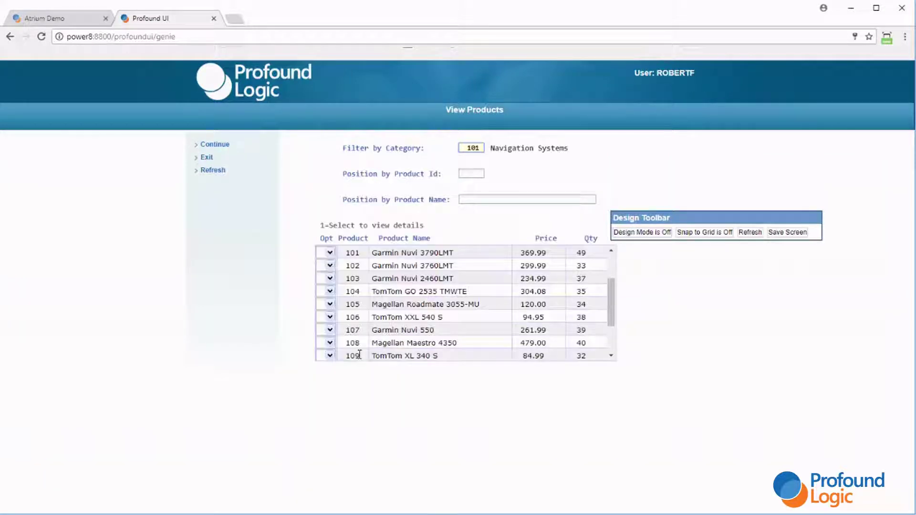
{"action": "left_click", "coordinate": [208, 158]}
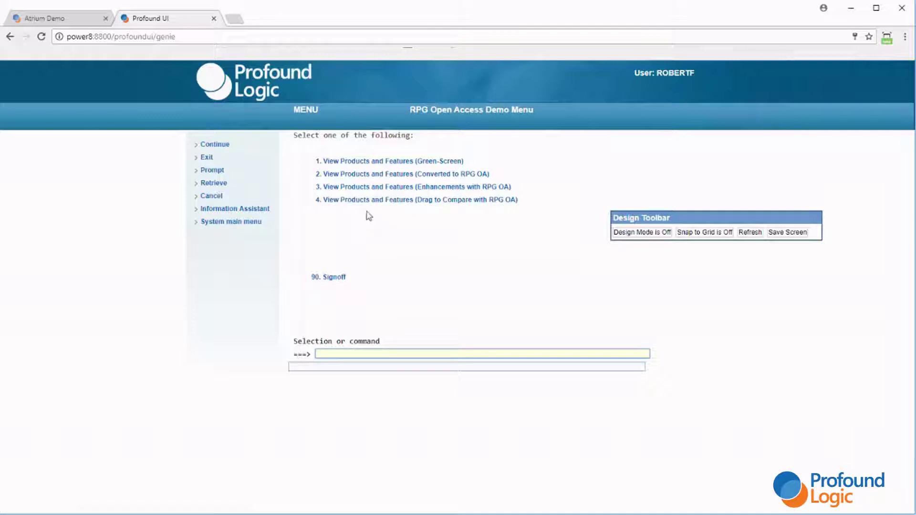
Step: Back in Atrium, add the Main Menu screen to the Pathway macro a second time with Detect Once left off
{"action": "left_click", "coordinate": [88, 20]}
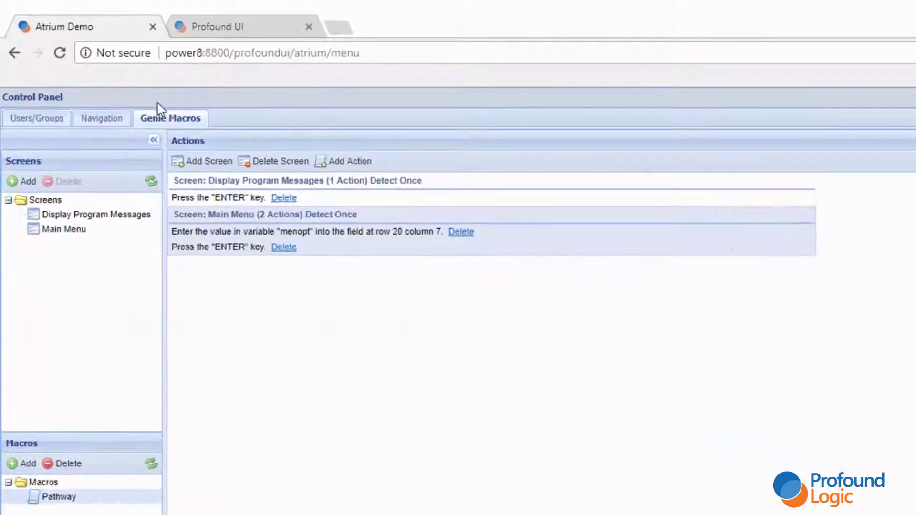
{"action": "left_click", "coordinate": [206, 162]}
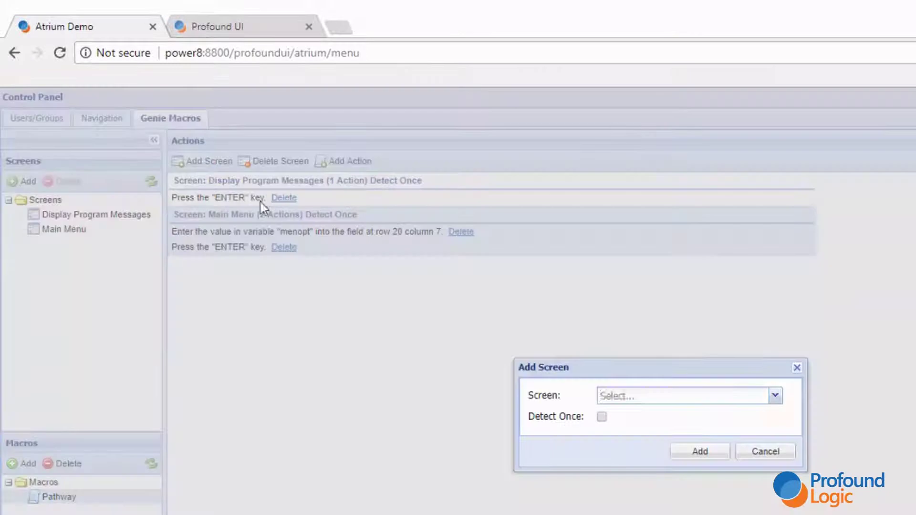
{"action": "left_click", "coordinate": [775, 397]}
{"action": "left_click", "coordinate": [684, 430]}
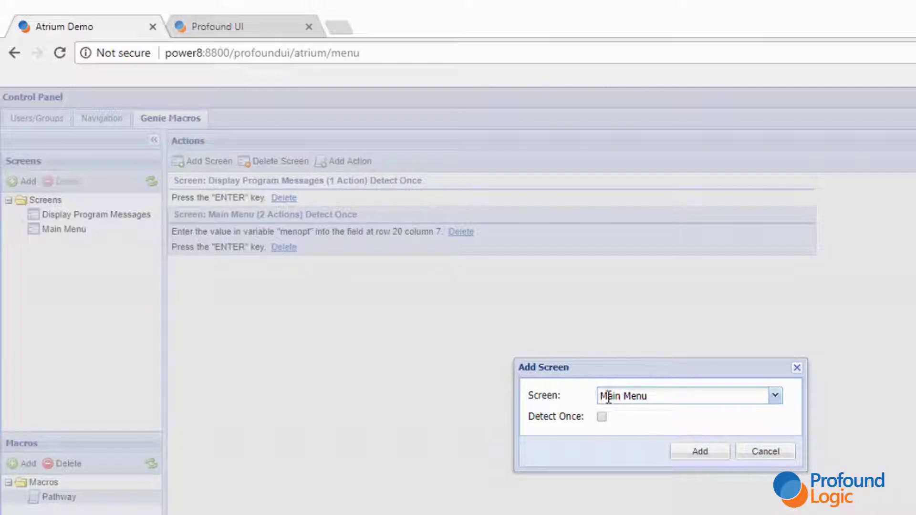
{"action": "left_click", "coordinate": [700, 453]}
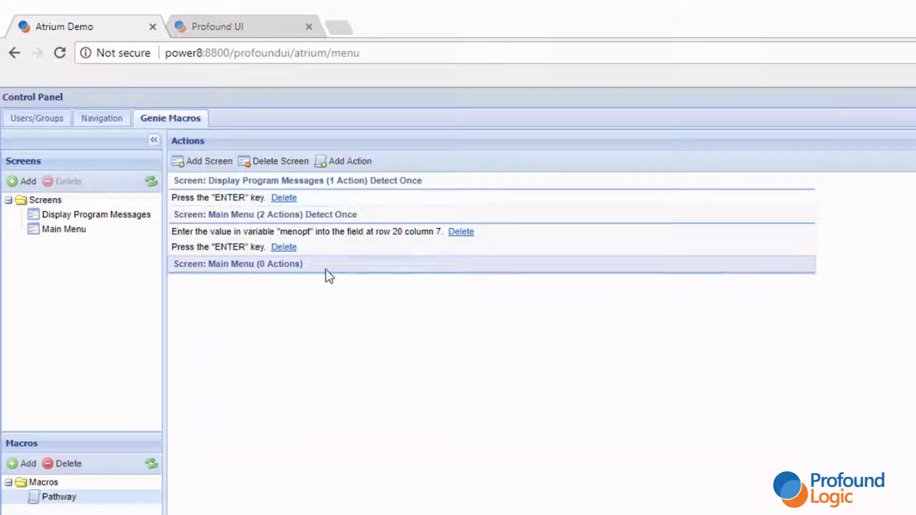
Step: Add an action to the macro's second Main Menu screen that closes the browser window or tab
{"action": "left_click", "coordinate": [349, 161]}
{"action": "left_click", "coordinate": [775, 363]}
{"action": "left_click", "coordinate": [697, 416]}
{"action": "left_click", "coordinate": [701, 403]}
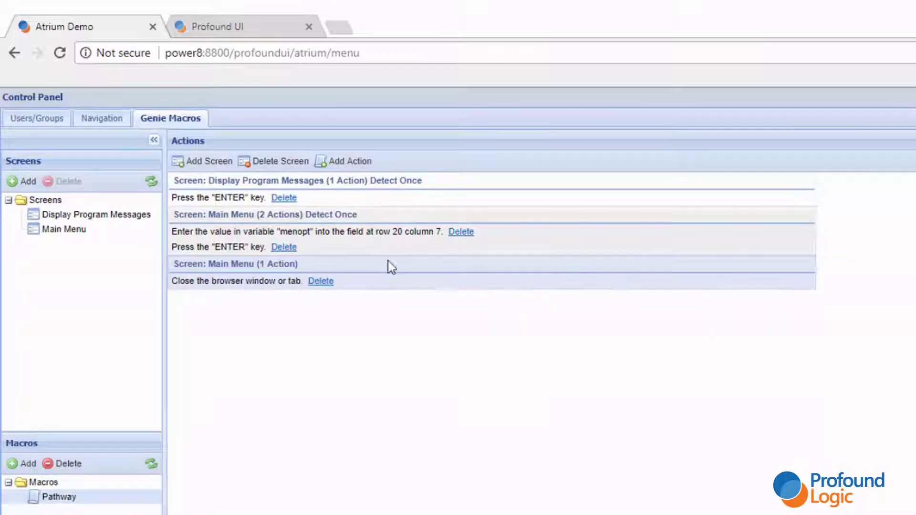
Step: Add a menu item under the Main Menu Options navigation group and enter Features Green as its item name
{"action": "left_click", "coordinate": [108, 123]}
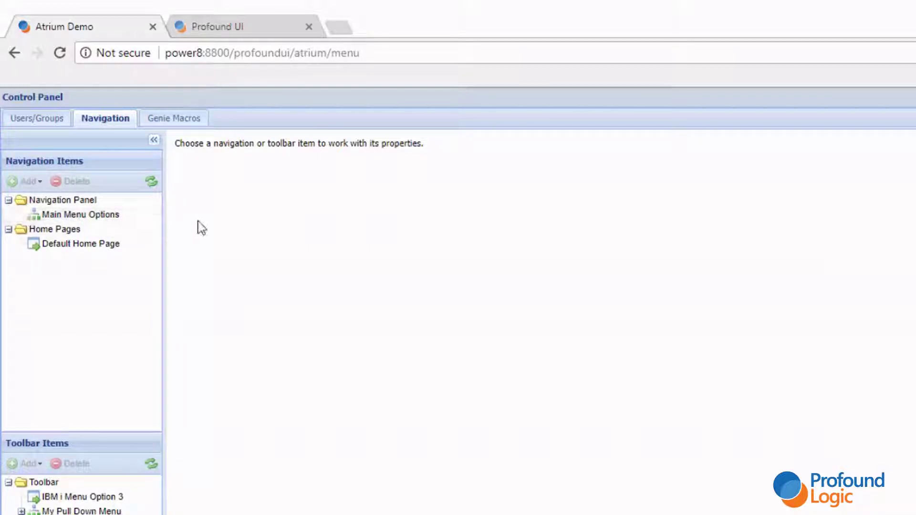
{"action": "left_click", "coordinate": [71, 216]}
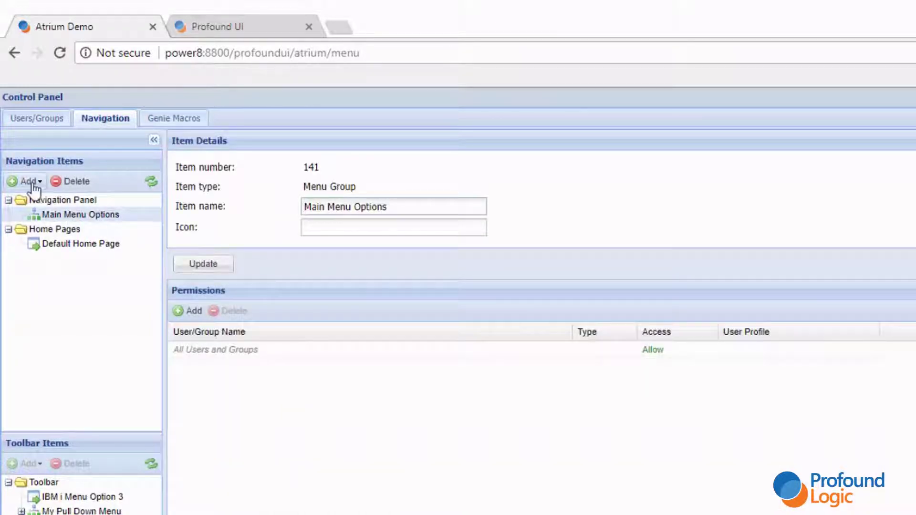
{"action": "left_click", "coordinate": [29, 182]}
{"action": "left_click", "coordinate": [51, 221]}
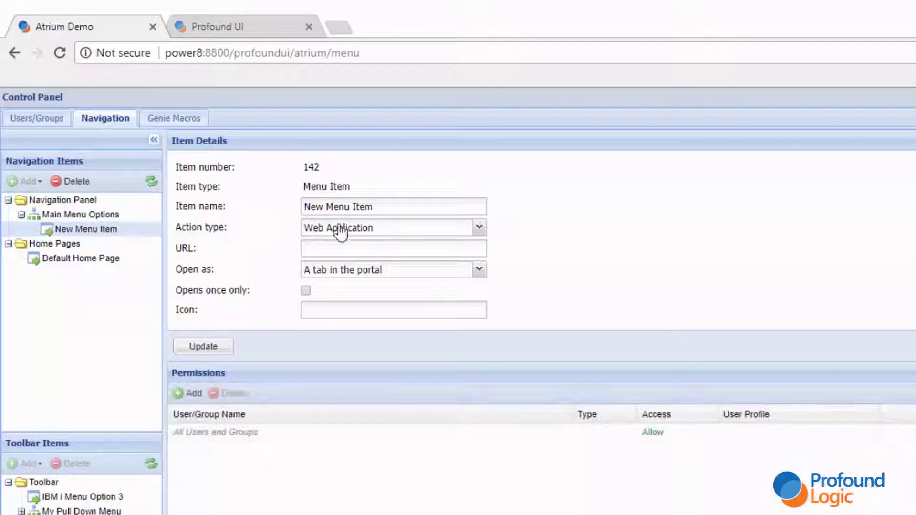
{"action": "left_click", "coordinate": [258, 33]}
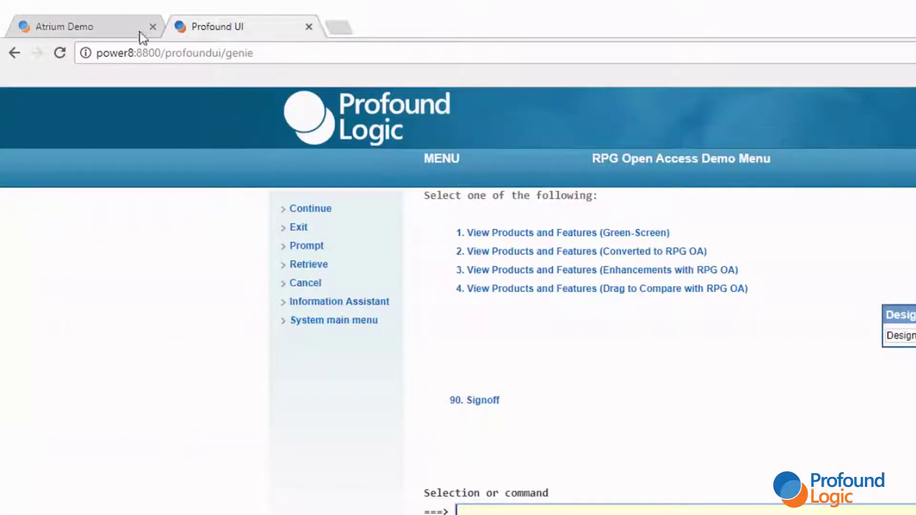
{"action": "left_click", "coordinate": [109, 31]}
{"action": "left_click_drag", "start_coordinate": [397, 208], "coordinate": [259, 215]}
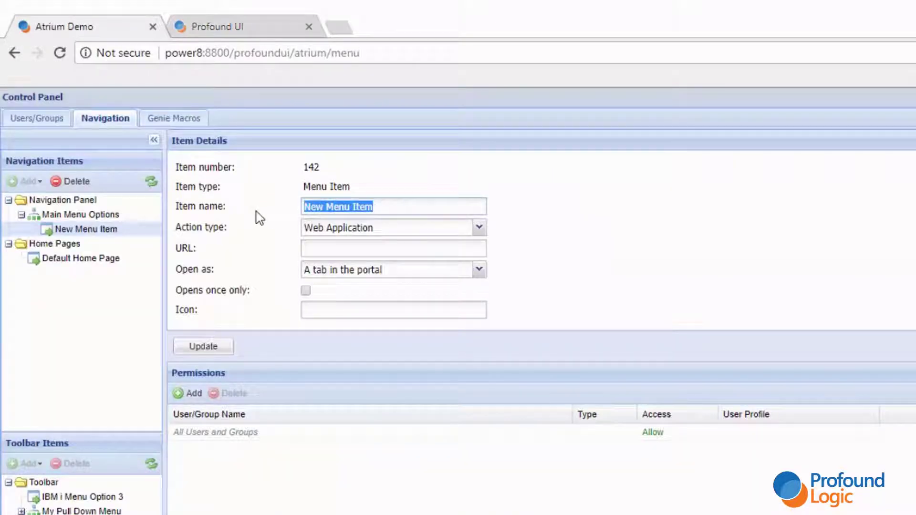
{"action": "type", "text": "Featu"}
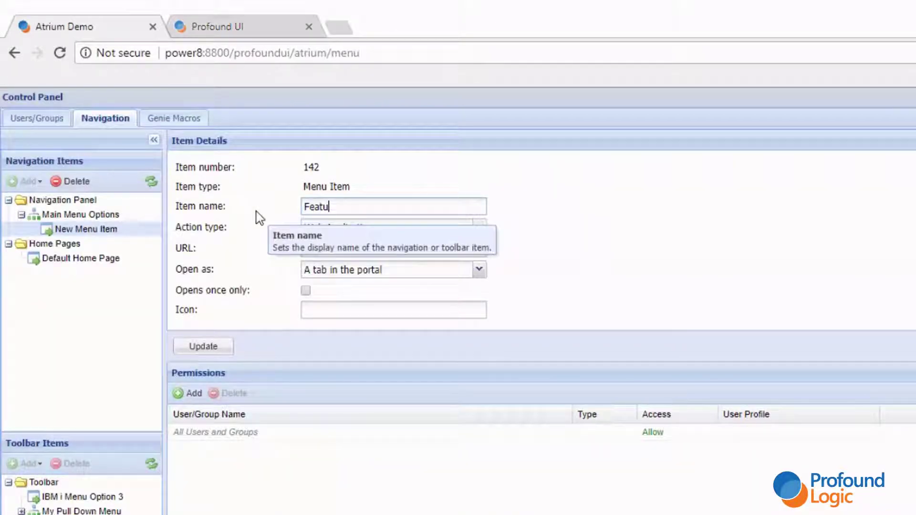
{"action": "type", "text": "res Green"}
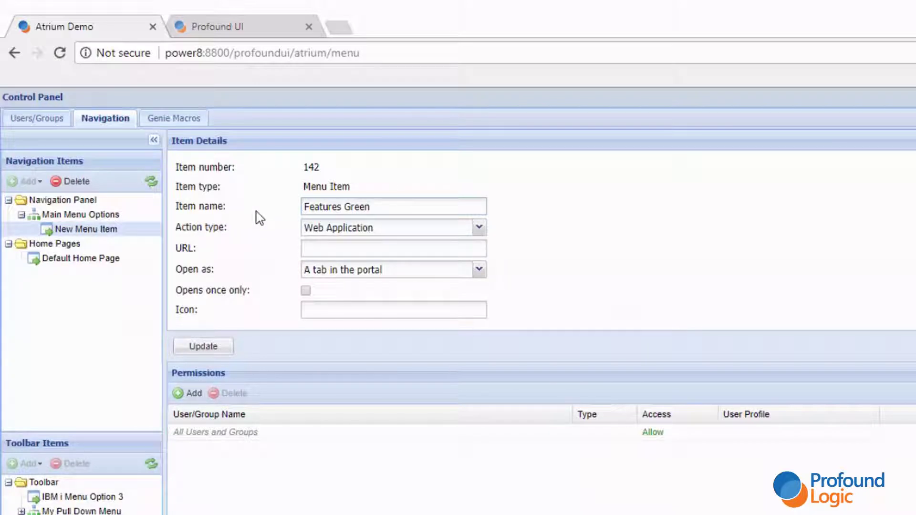
Step: Make Features Green run the Genie macro Pathway with menopt set to 1, and update the item
{"action": "left_click", "coordinate": [479, 228]}
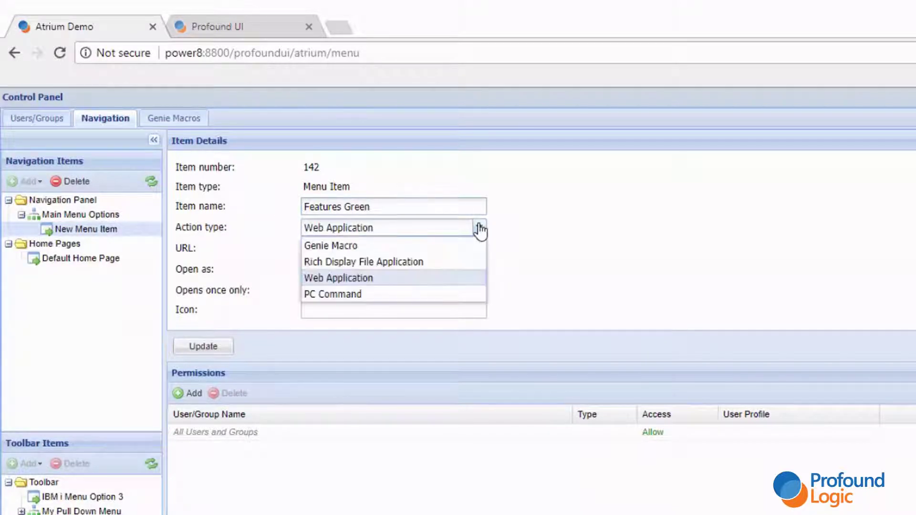
{"action": "left_click", "coordinate": [421, 244]}
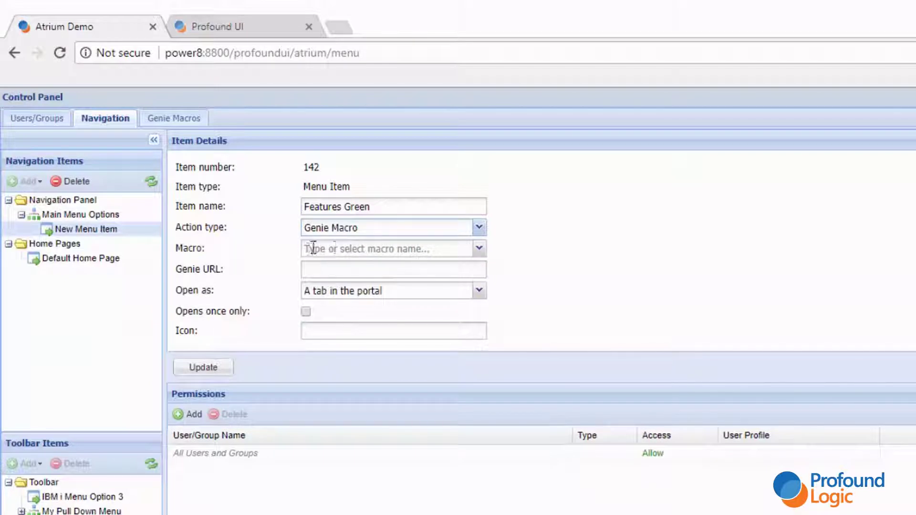
{"action": "left_click", "coordinate": [480, 251]}
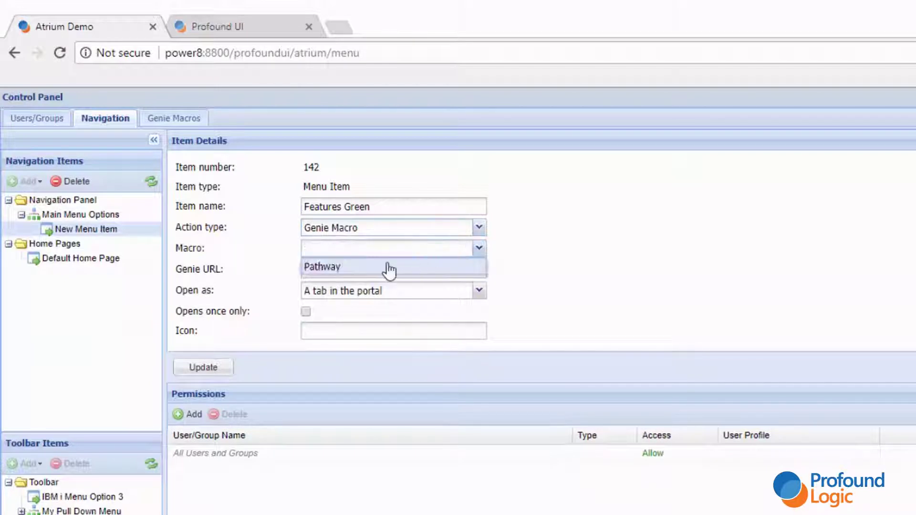
{"action": "left_click", "coordinate": [352, 267]}
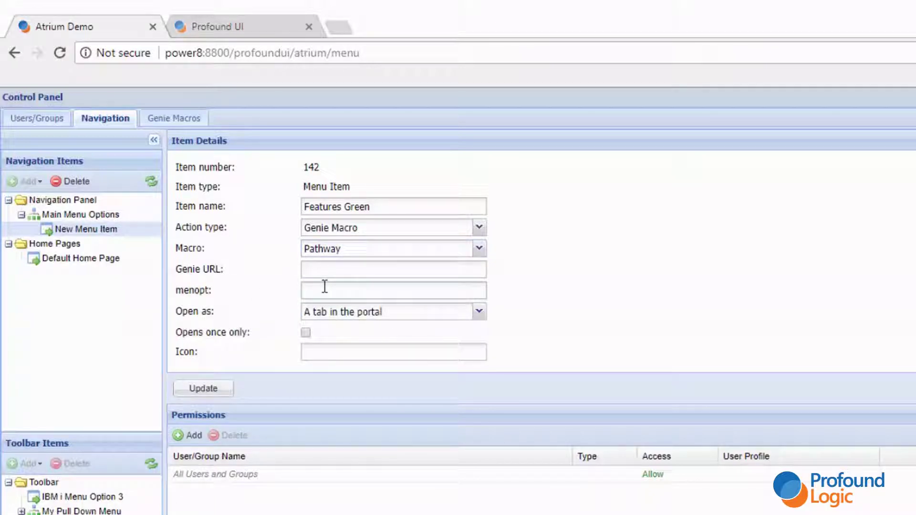
{"action": "left_click", "coordinate": [205, 389]}
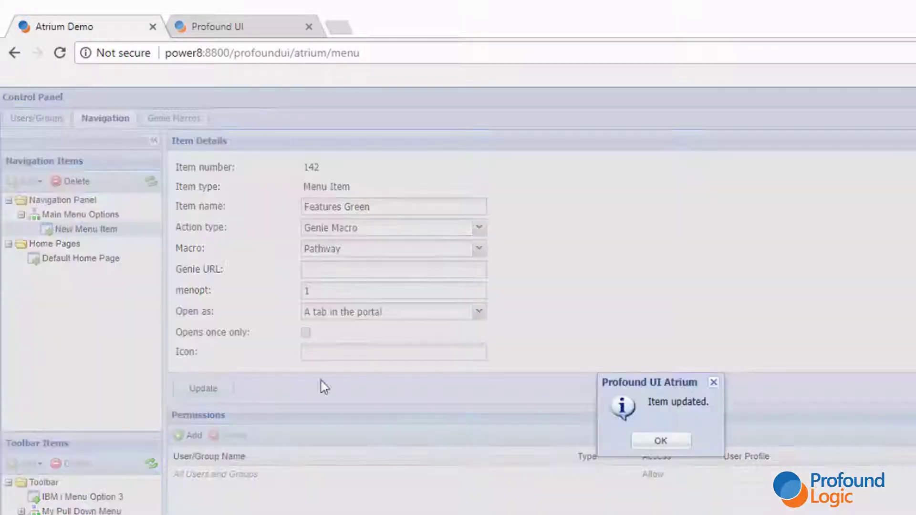
{"action": "left_click", "coordinate": [660, 440]}
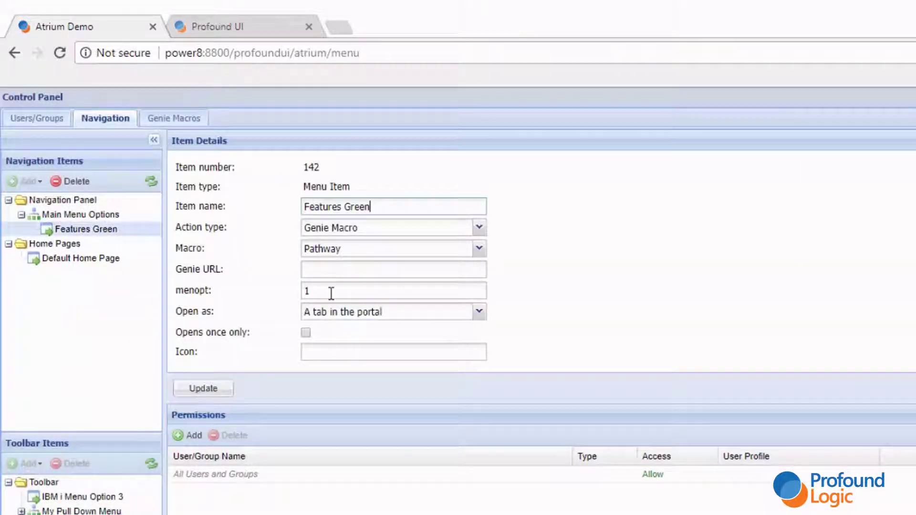
Step: Add another menu item under the Main Menu Options group and enter Features Converted as its item name
{"action": "left_click", "coordinate": [103, 216]}
{"action": "left_click", "coordinate": [39, 183]}
{"action": "left_click", "coordinate": [49, 219]}
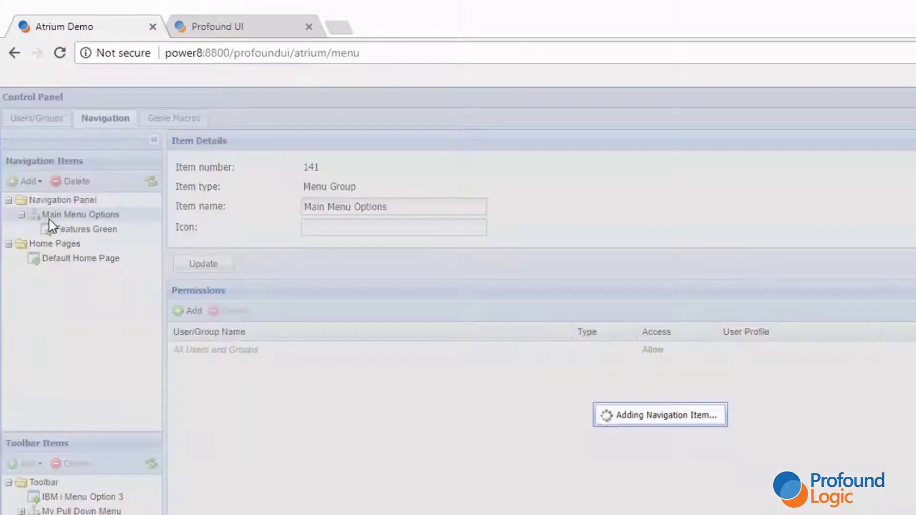
{"action": "left_click", "coordinate": [253, 28]}
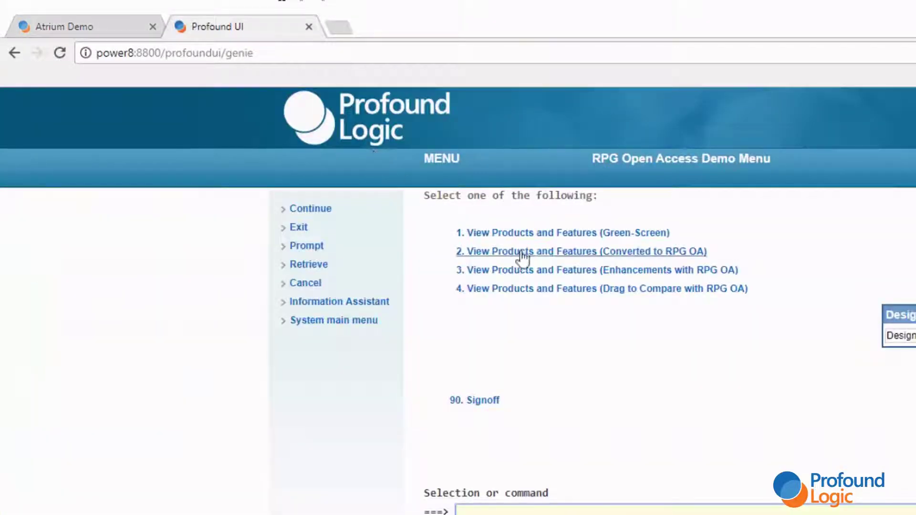
{"action": "left_click", "coordinate": [92, 29]}
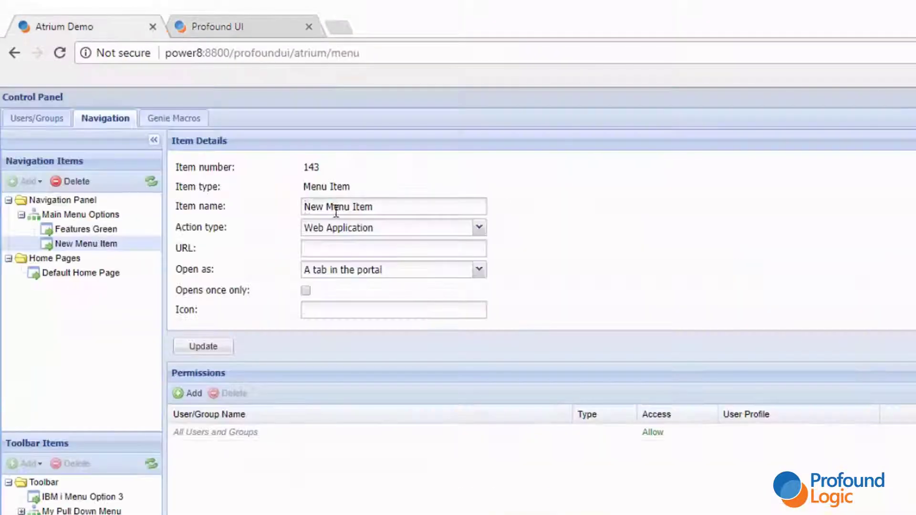
{"action": "left_click", "coordinate": [392, 209]}
{"action": "type", "text": "Fe"}
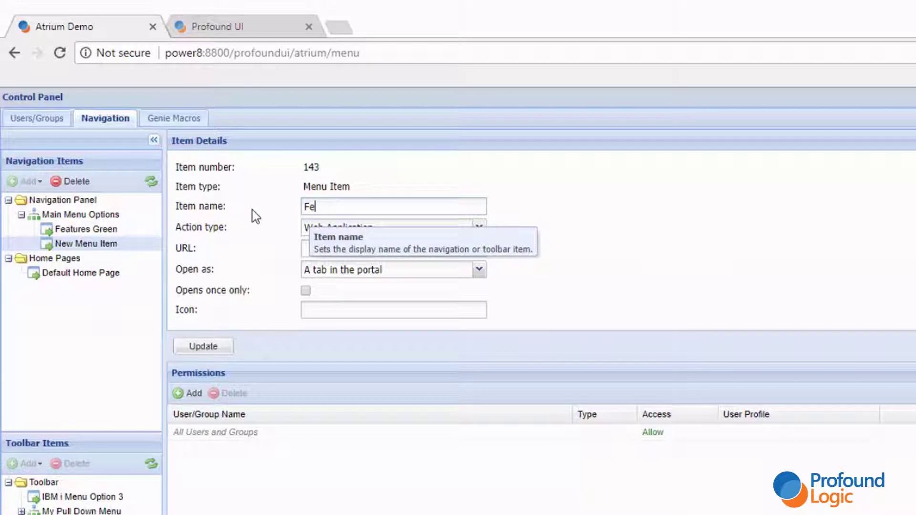
{"action": "type", "text": "atures Convert"}
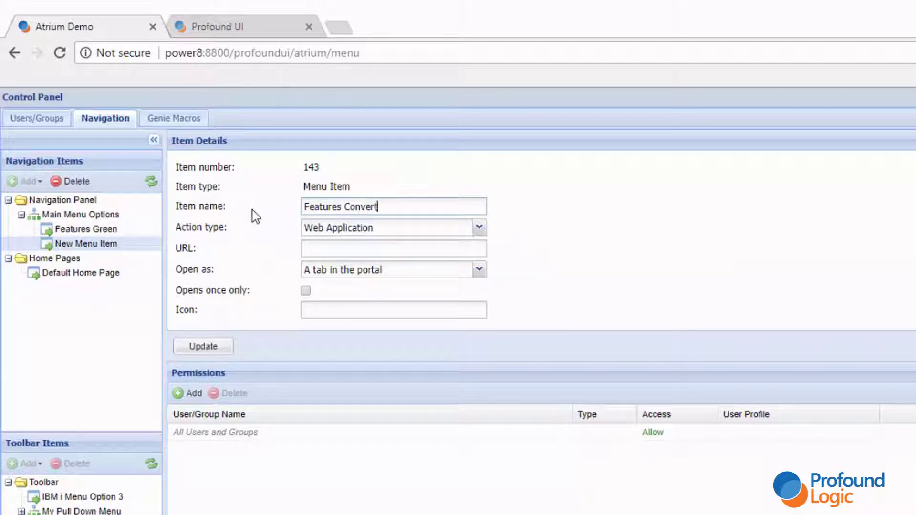
{"action": "type", "text": "ed"}
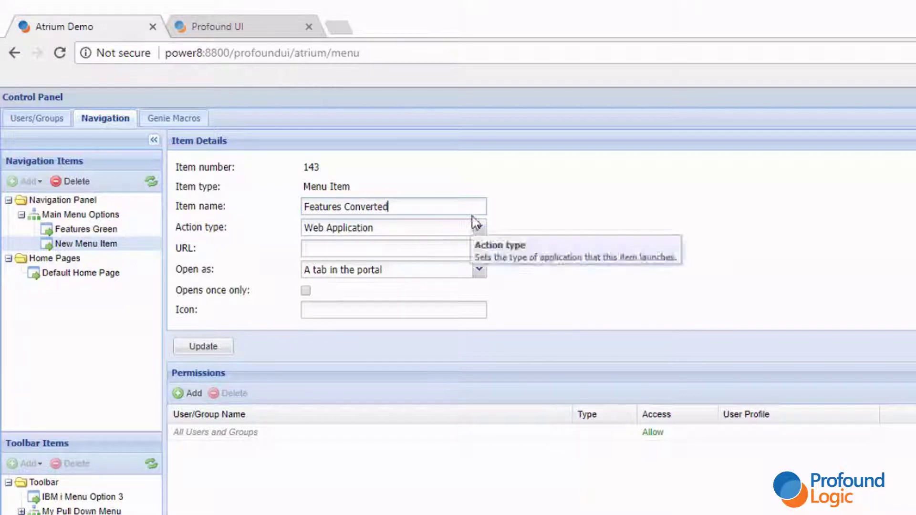
Step: Make Features Converted run the Genie macro Pathway with menopt set to 2, and update the item
{"action": "left_click", "coordinate": [461, 229]}
{"action": "left_click", "coordinate": [391, 249]}
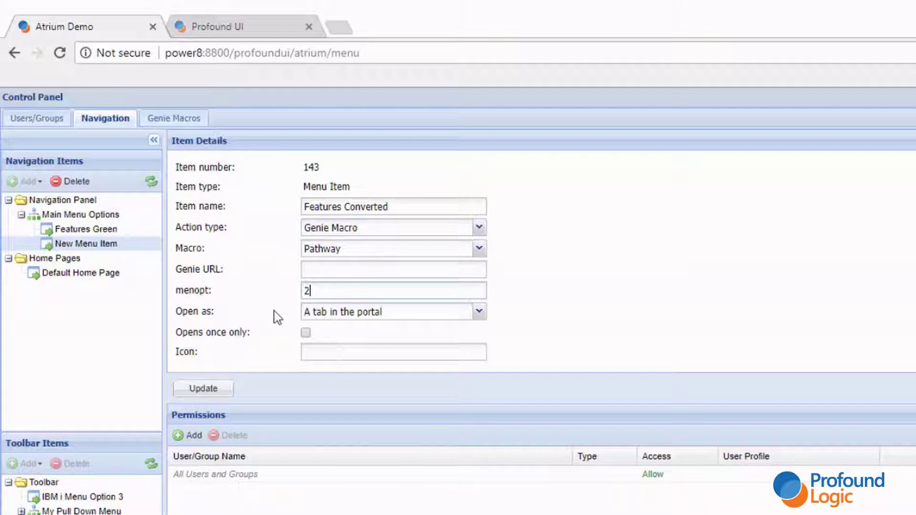
{"action": "left_click", "coordinate": [215, 387]}
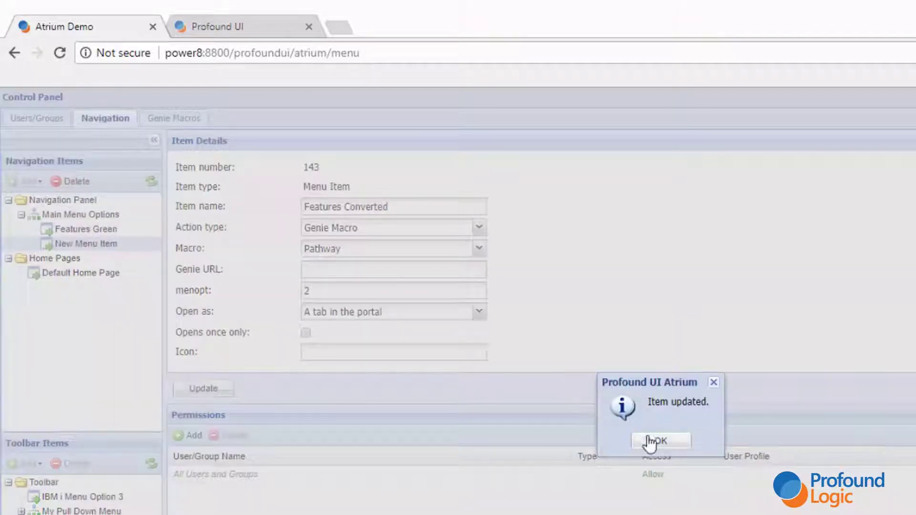
{"action": "left_click", "coordinate": [656, 439]}
Step: Add a third menu item under Main Menu Options and enter Features Enhanced as its item name
{"action": "left_click", "coordinate": [80, 214]}
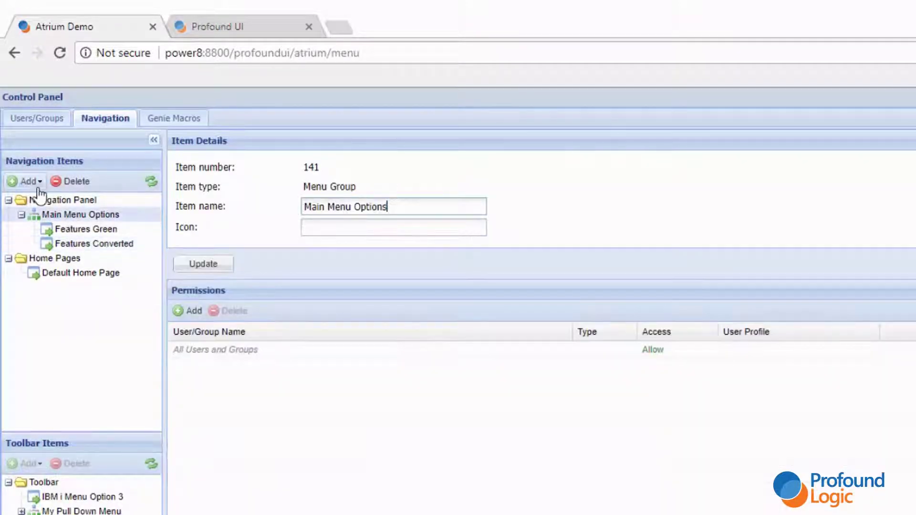
{"action": "left_click", "coordinate": [25, 181]}
{"action": "left_click", "coordinate": [51, 222]}
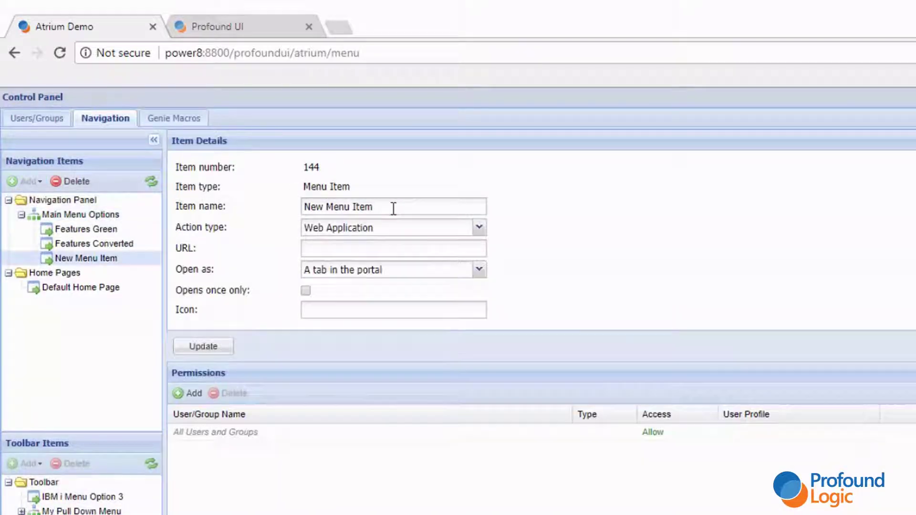
{"action": "left_click", "coordinate": [246, 25]}
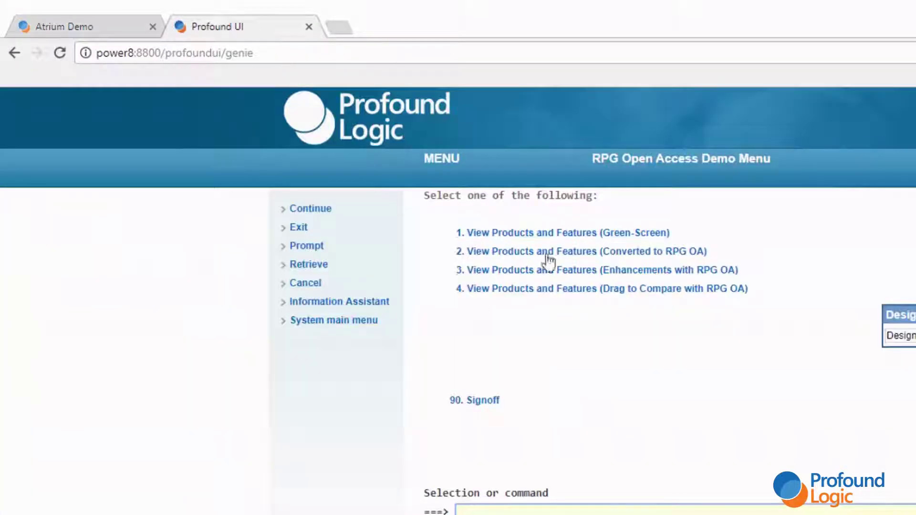
{"action": "left_click", "coordinate": [108, 30]}
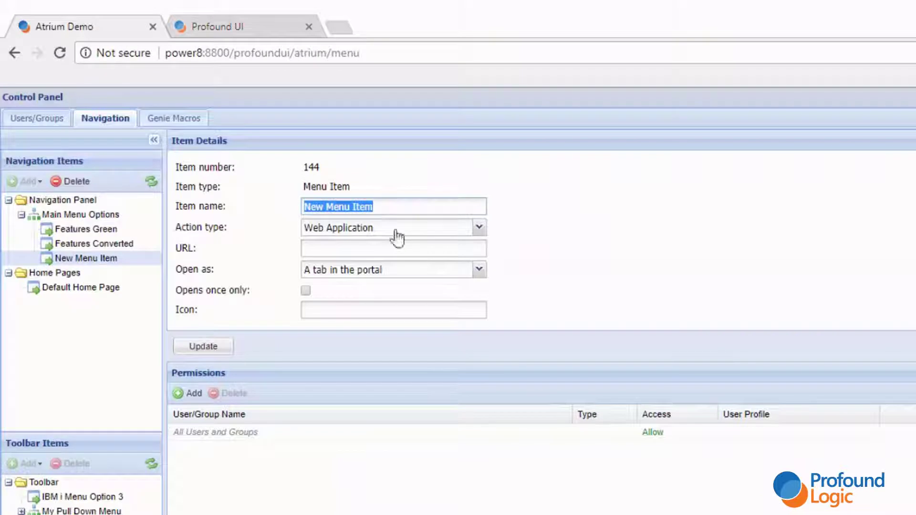
{"action": "type", "text": "Features Enhance"}
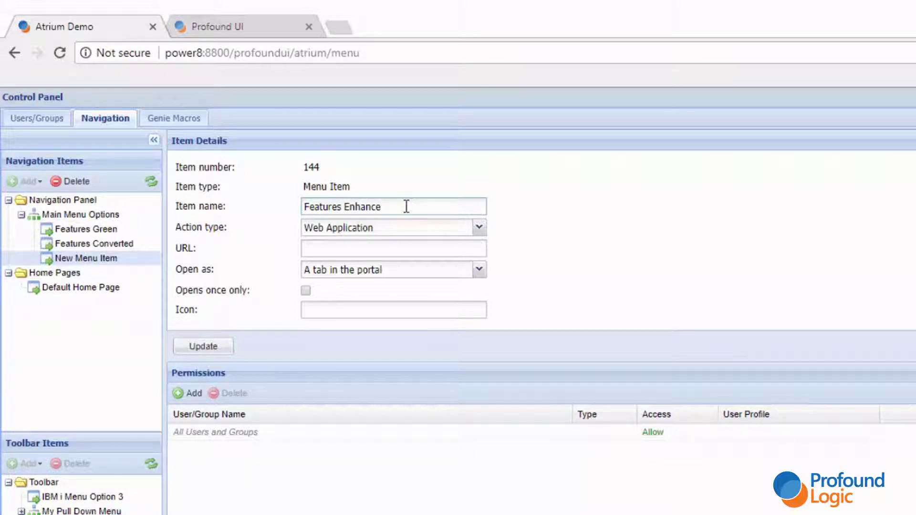
Step: Make Features Enhanced run the Genie macro Pathway with menopt set to 3, and update the item
{"action": "left_click", "coordinate": [469, 231]}
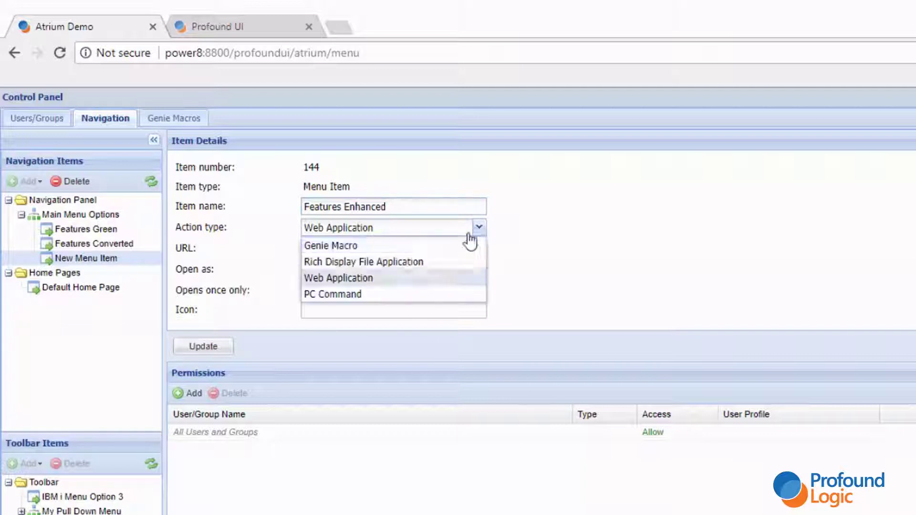
{"action": "left_click", "coordinate": [408, 246]}
{"action": "left_click_drag", "start_coordinate": [336, 295], "coordinate": [276, 292]}
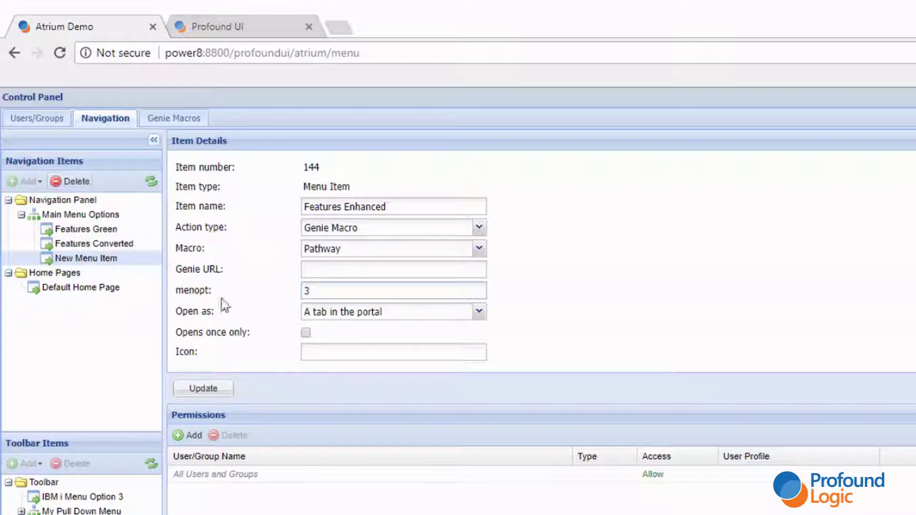
{"action": "left_click", "coordinate": [223, 400]}
{"action": "left_click", "coordinate": [655, 443]}
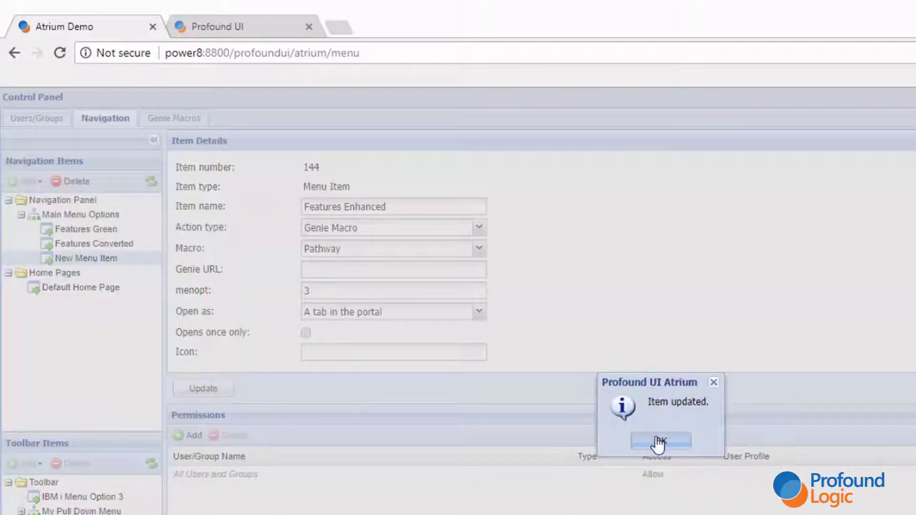
Step: Add a fourth menu item under Main Menu Options and enter Features Drag as its item name
{"action": "left_click", "coordinate": [79, 216]}
{"action": "left_click", "coordinate": [33, 181]}
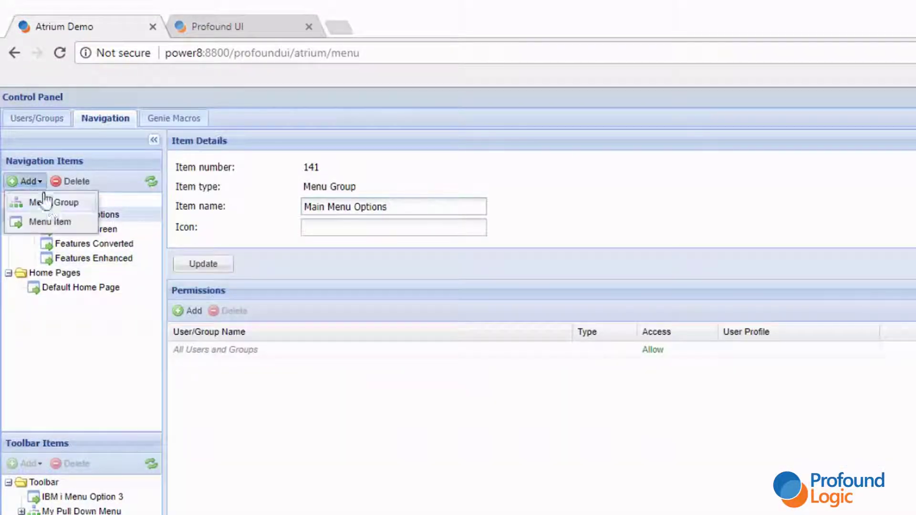
{"action": "left_click", "coordinate": [54, 223]}
{"action": "left_click", "coordinate": [268, 31]}
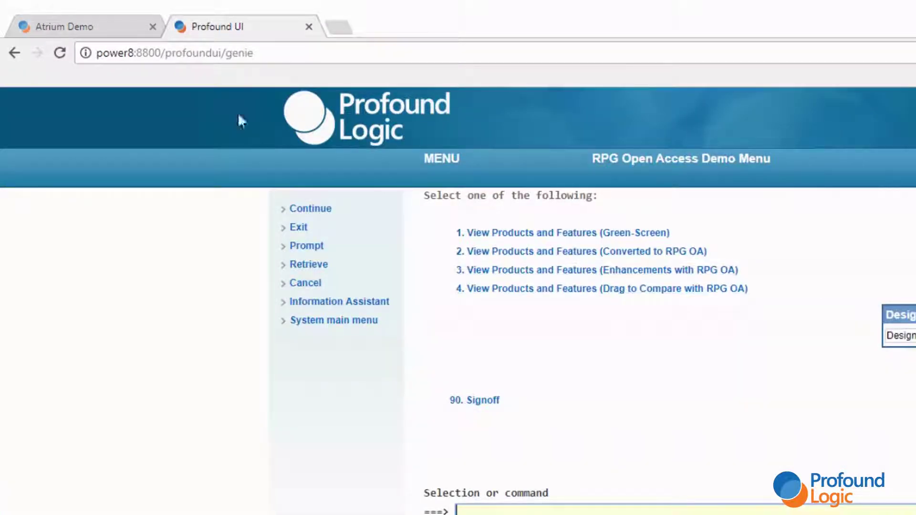
{"action": "left_click", "coordinate": [108, 33]}
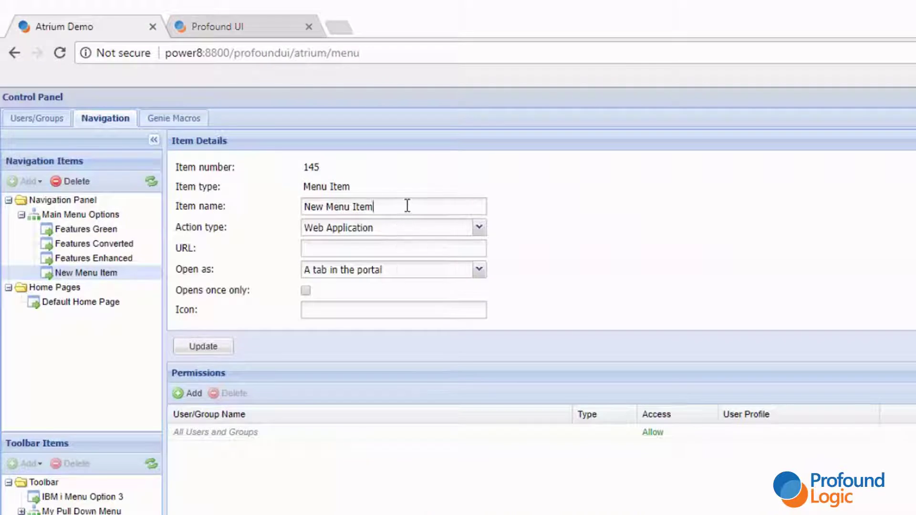
{"action": "left_click_drag", "start_coordinate": [407, 204], "coordinate": [246, 188]}
{"action": "type", "text": "Fea"}
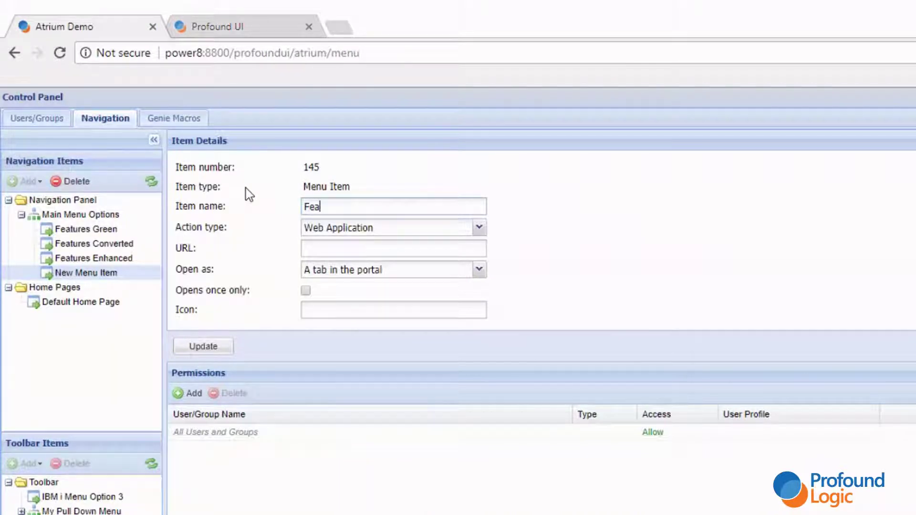
{"action": "type", "text": "tures Drag"}
Step: Make Features Drag run the Genie macro Pathway with menopt set to 4, and update the item
{"action": "left_click", "coordinate": [479, 228]}
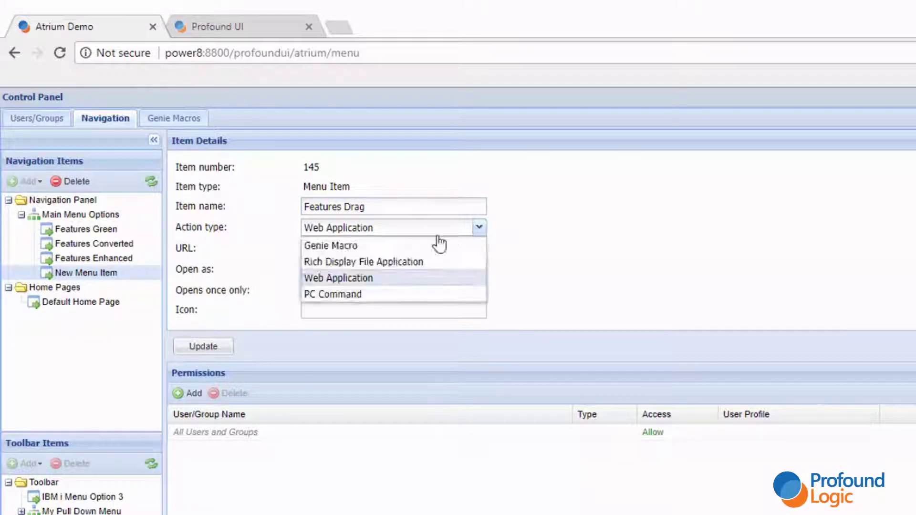
{"action": "left_click", "coordinate": [388, 246]}
{"action": "left_click_drag", "start_coordinate": [309, 290], "coordinate": [302, 295]}
{"action": "type", "text": "4"}
{"action": "left_click", "coordinate": [201, 389]}
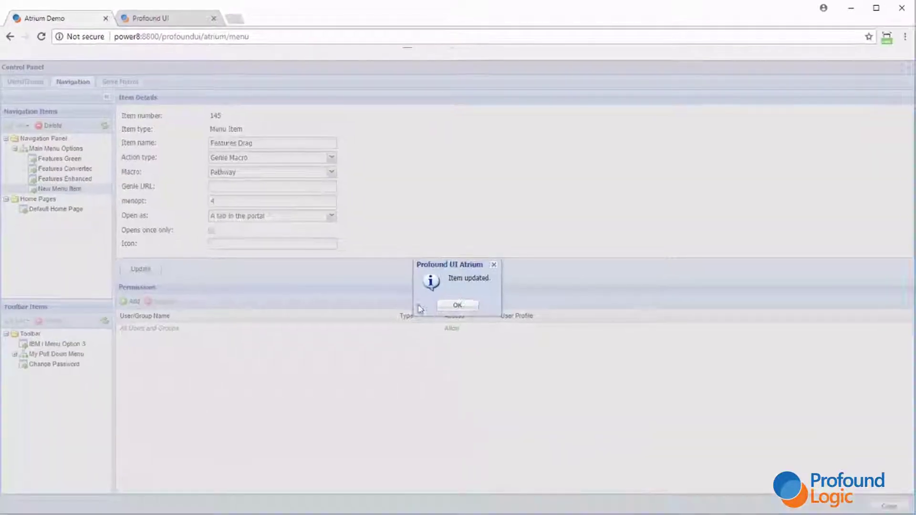
{"action": "left_click", "coordinate": [457, 305]}
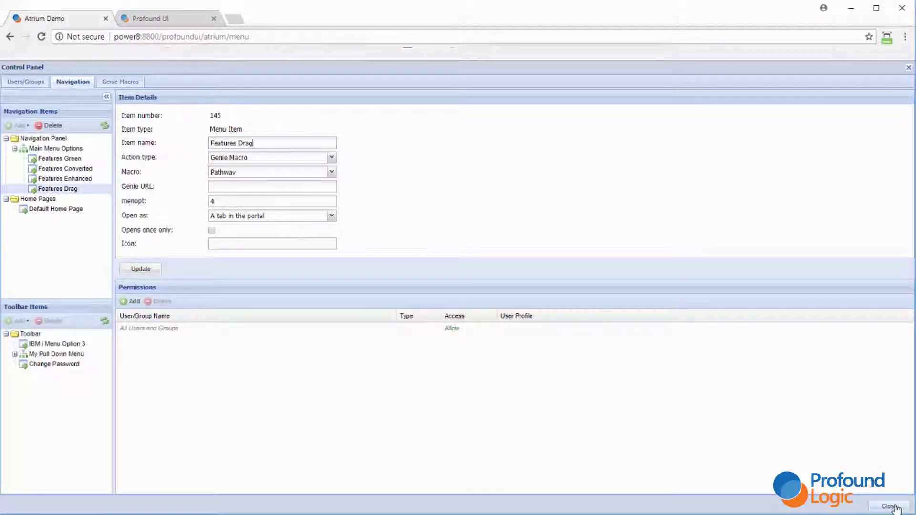
Step: Close the Control Panel and test Features Green from the expanded Main Menu Options group, exiting its View Products screen
{"action": "left_click", "coordinate": [891, 507]}
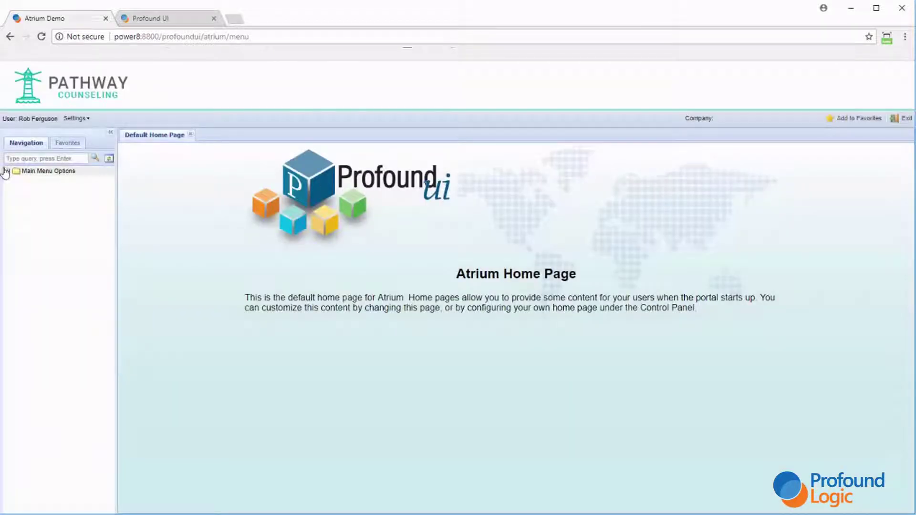
{"action": "left_click", "coordinate": [6, 171]}
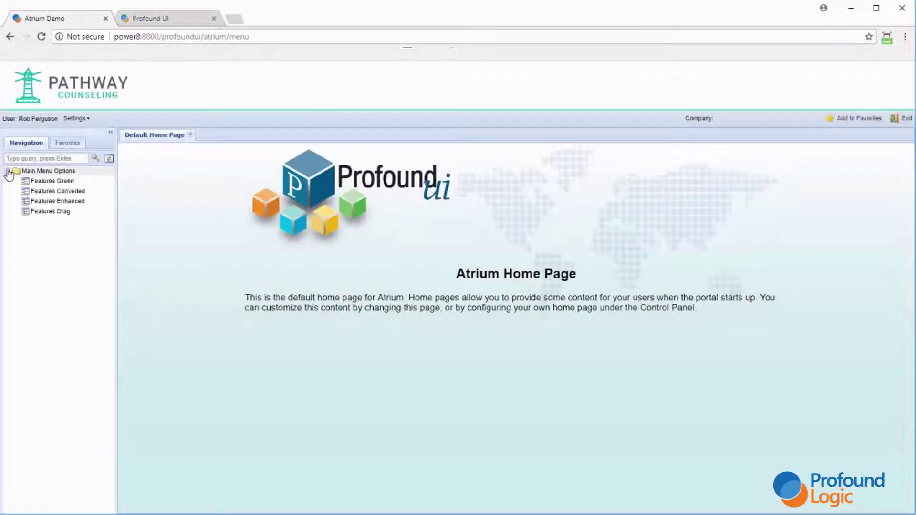
{"action": "left_click", "coordinate": [58, 183]}
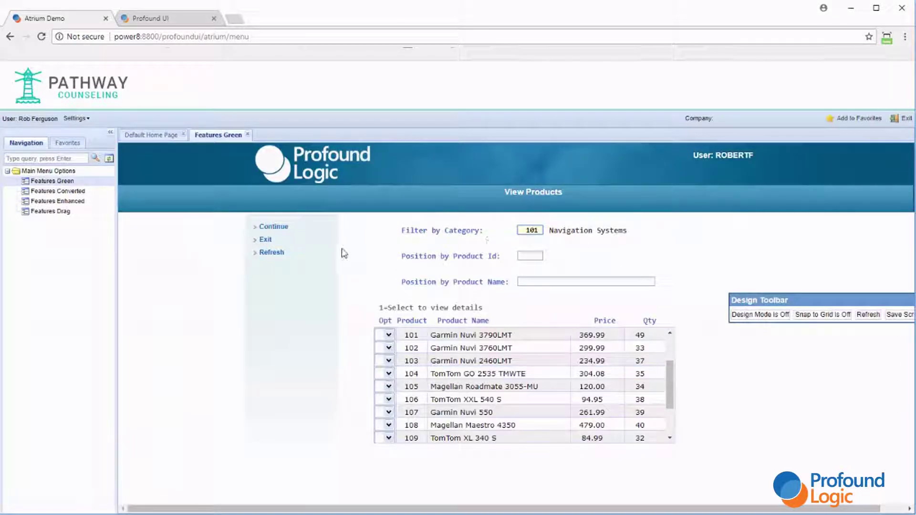
{"action": "left_click", "coordinate": [265, 240]}
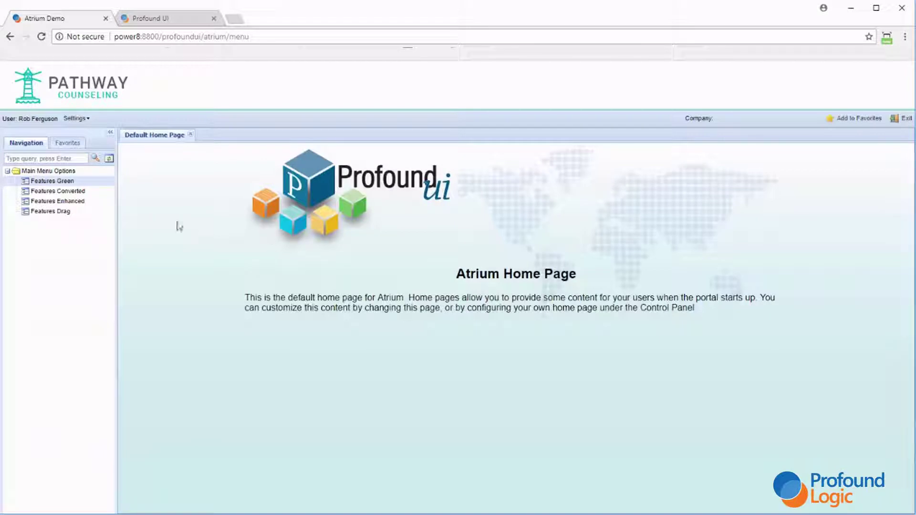
Step: Test the Features Converted and Features Enhanced navigation items, exiting each View Products screen
{"action": "left_click", "coordinate": [58, 191]}
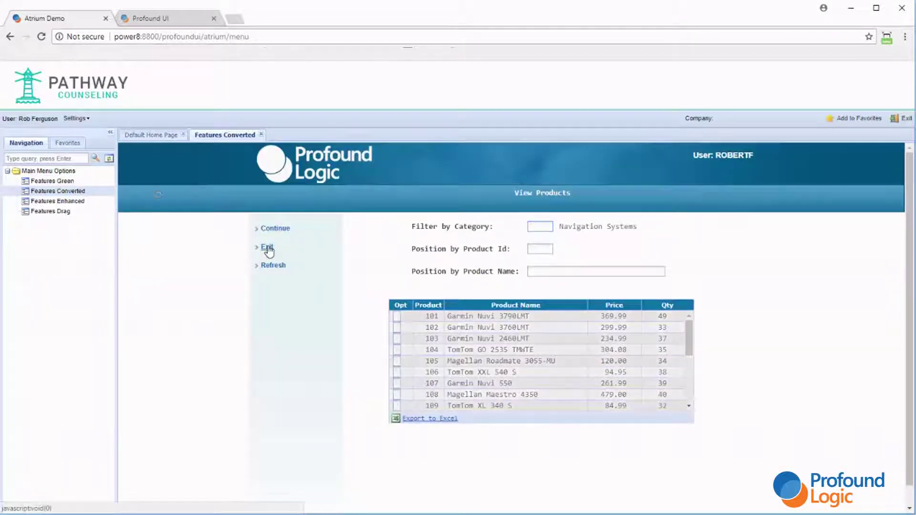
{"action": "left_click", "coordinate": [268, 248]}
{"action": "left_click", "coordinate": [61, 201]}
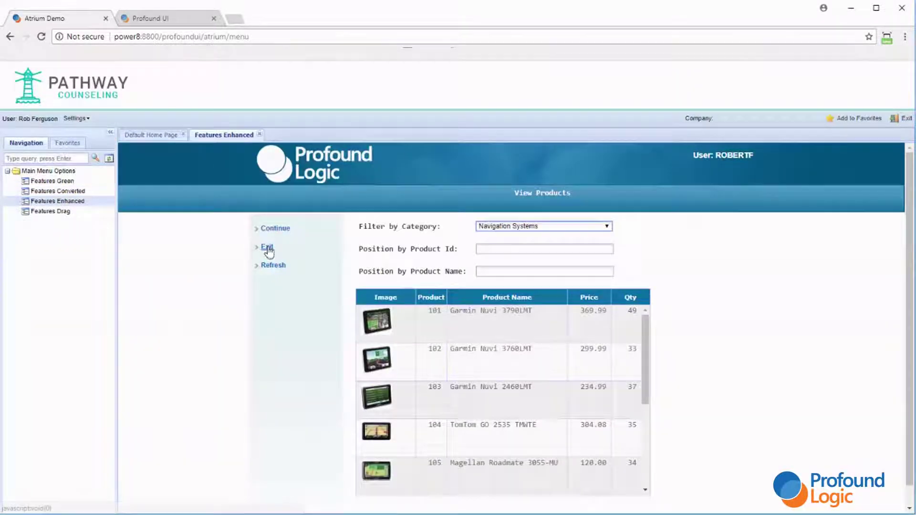
{"action": "left_click", "coordinate": [267, 248]}
Step: Test Features Drag by adding the Garmin Nuvi 3790LMT and TomTom GO 2535 TMWTE to the feature comparison, and exit the screen
{"action": "left_click", "coordinate": [50, 211]}
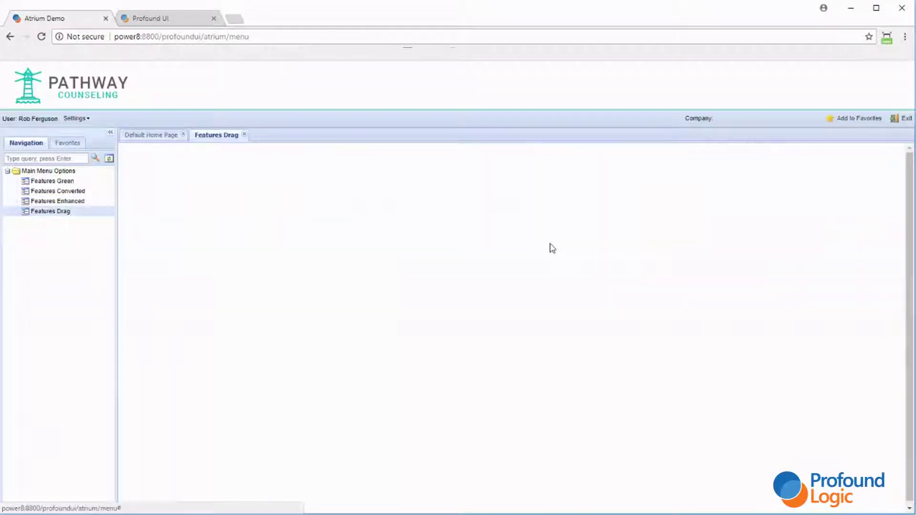
{"action": "left_click_drag", "start_coordinate": [370, 330], "coordinate": [765, 319]}
{"action": "left_click_drag", "start_coordinate": [497, 432], "coordinate": [790, 321]}
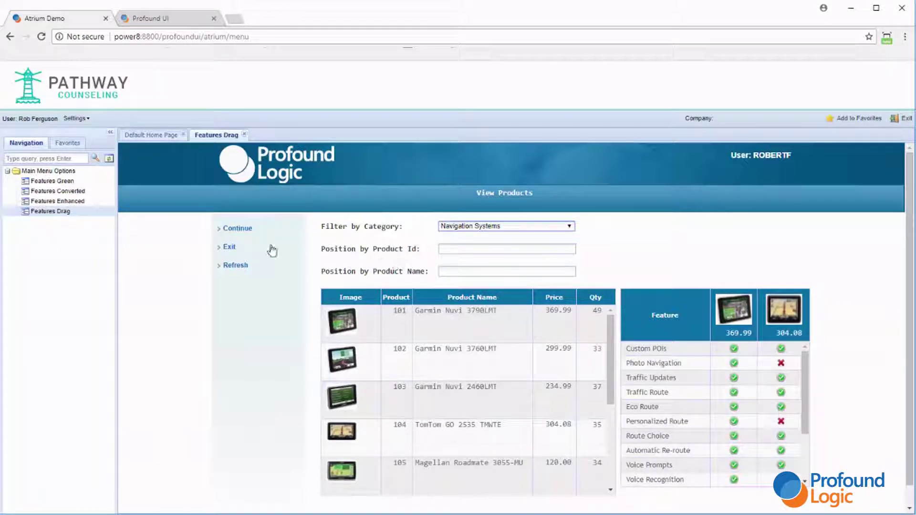
{"action": "left_click", "coordinate": [230, 247]}
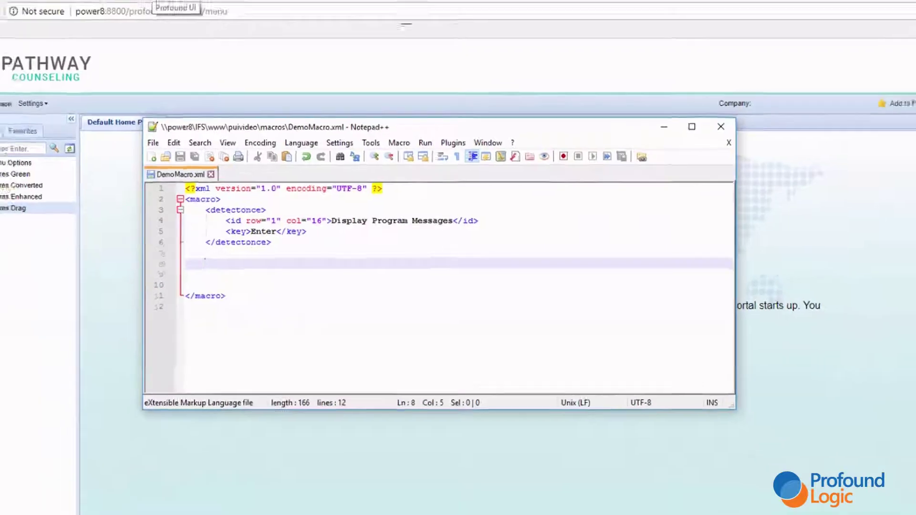
Step: Switch to the Profound UI Genie session, sign off from the demo menu and log in again with the prefilled credentials
{"action": "left_click", "coordinate": [185, 21]}
{"action": "left_click", "coordinate": [186, 21]}
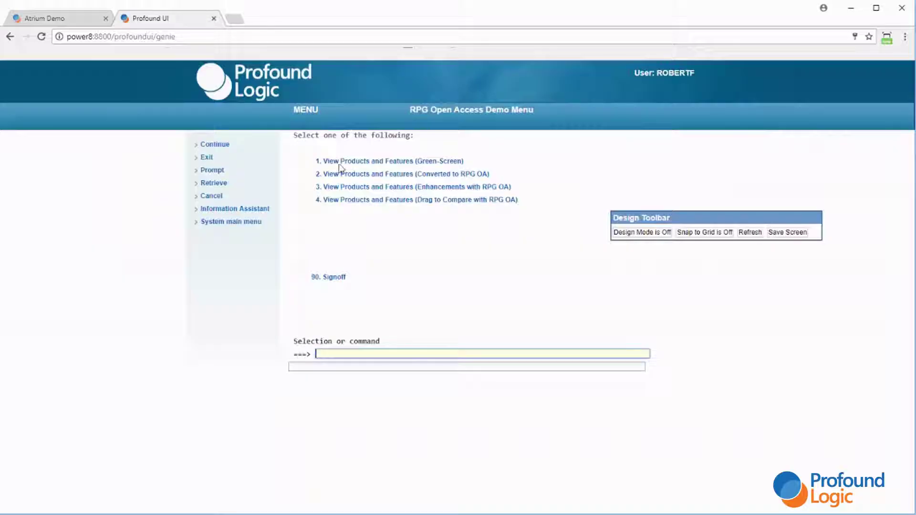
{"action": "left_click", "coordinate": [332, 278]}
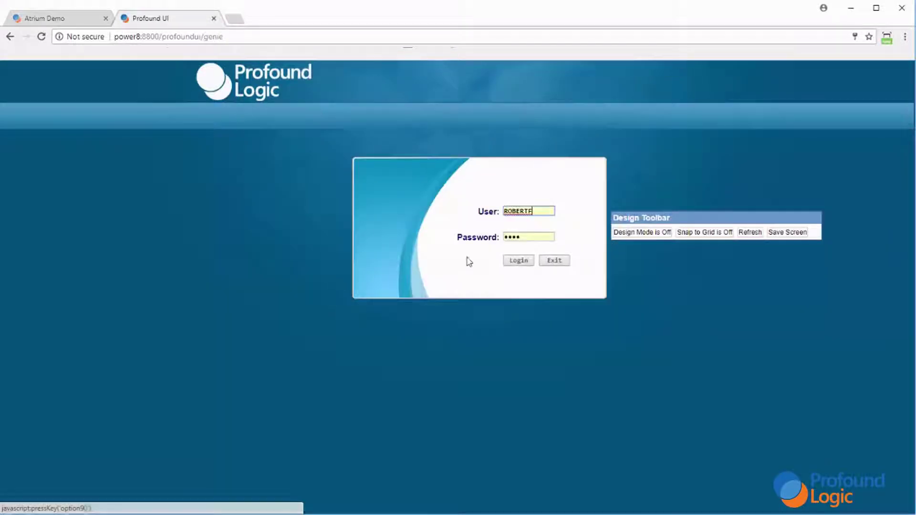
{"action": "left_click", "coordinate": [518, 260]}
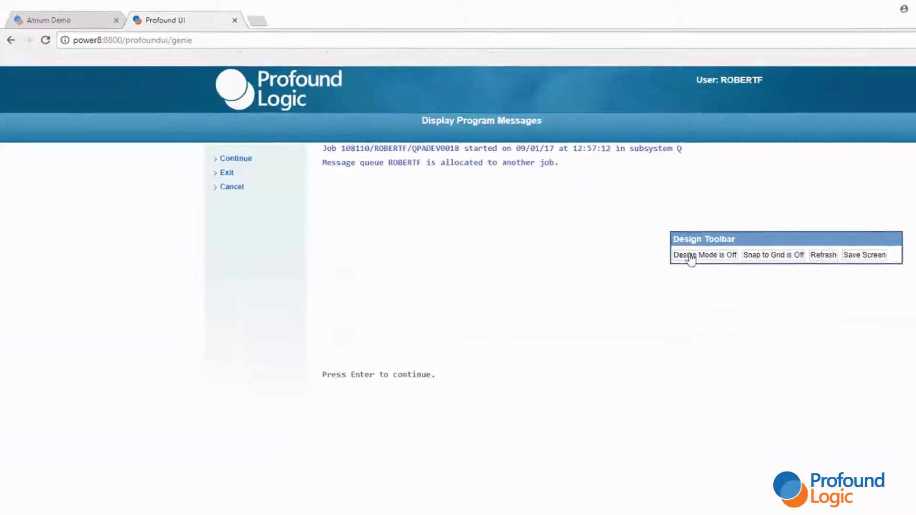
Step: Inspect the Display Program Messages heading's field ID in Genie design mode, and return to the DemoMacro.xml code in Notepad++
{"action": "left_click", "coordinate": [691, 257]}
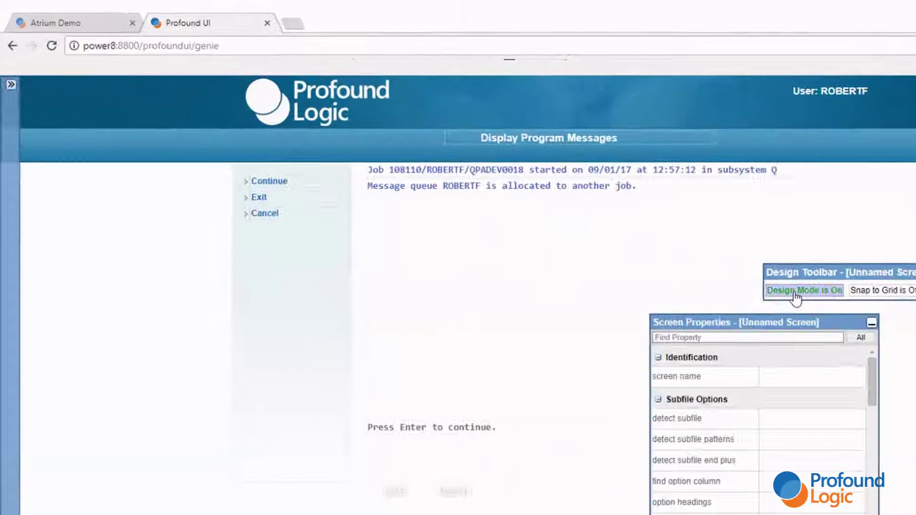
{"action": "left_click", "coordinate": [498, 121]}
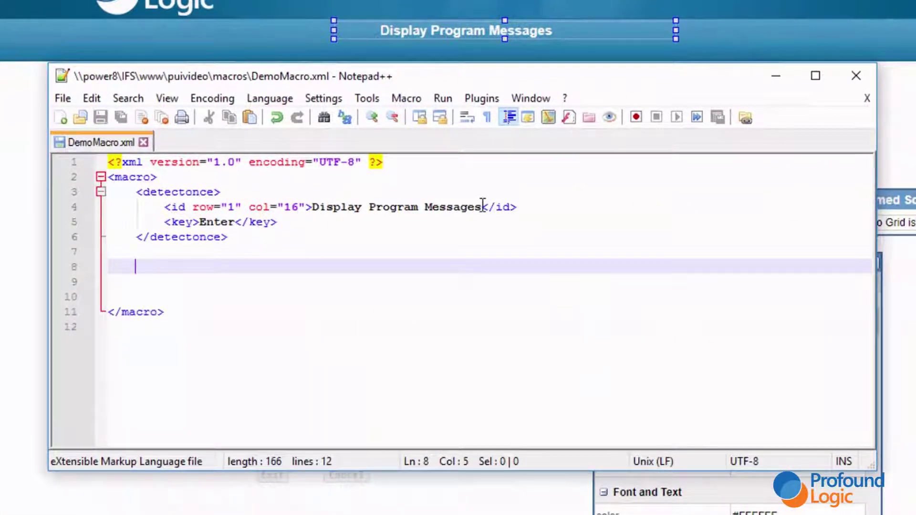
{"action": "left_click", "coordinate": [242, 237]}
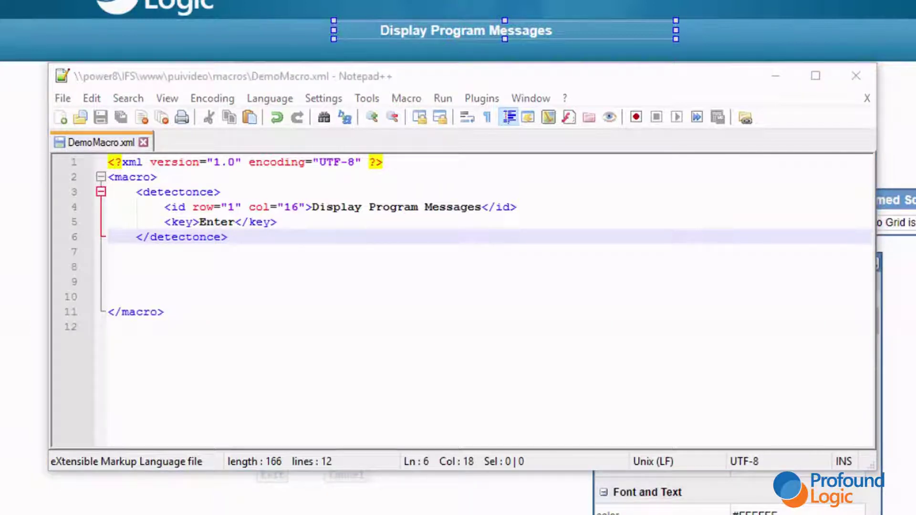
Step: Add a second detectonce block with empty id, input and key elements below the first one, and reduce its opening tag's indentation
{"action": "left_click", "coordinate": [145, 262]}
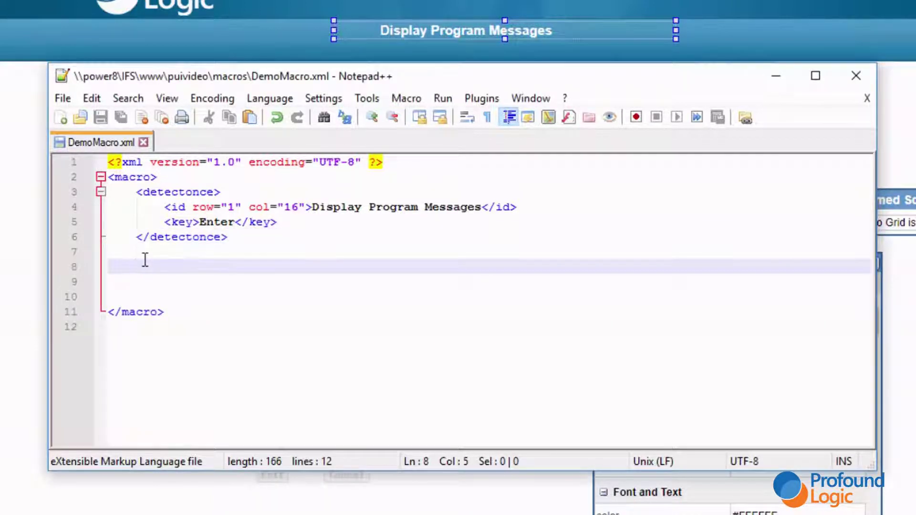
{"action": "type", "text": "<detectonce> \t\t<id row=\"\" col=\"\"></id> \t\t<input row=\"\" col=\"\"></input> \t\t<key></key> \t</detectonce>"}
{"action": "left_click", "coordinate": [170, 266]}
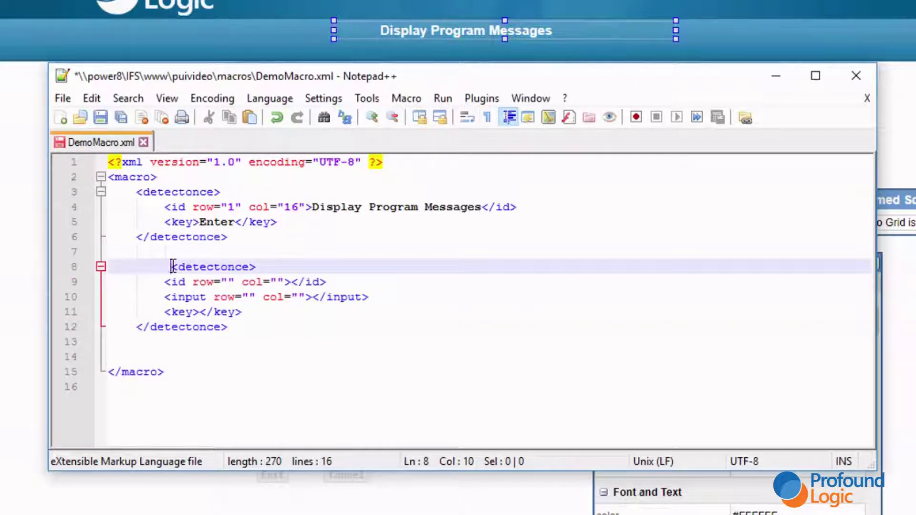
{"action": "key", "text": "BackSpace"}
{"action": "key", "text": "BackSpace"}
{"action": "key", "text": "BackSpace"}
{"action": "key", "text": "BackSpace"}
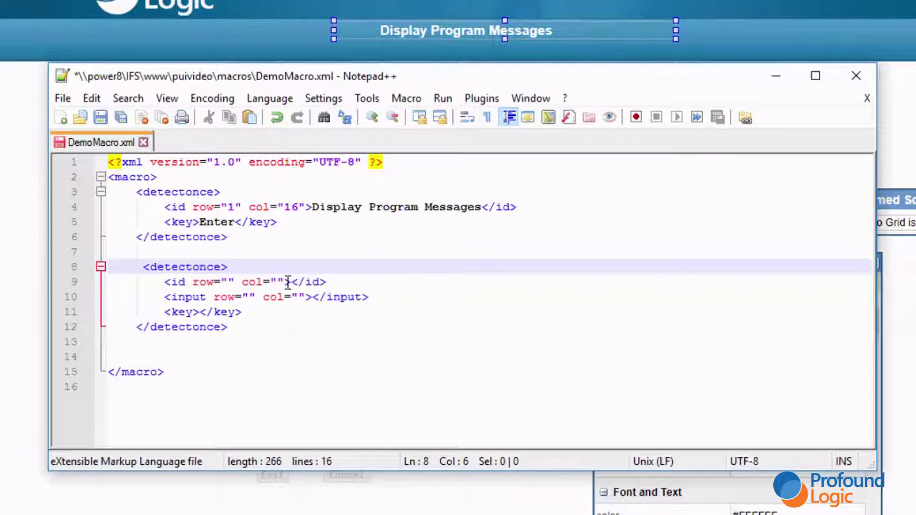
Step: Switch to the Genie session, continue to the demo menu and, in design mode, copy the "RPG Open Access Demo Menu" heading text
{"action": "left_click", "coordinate": [253, 39]}
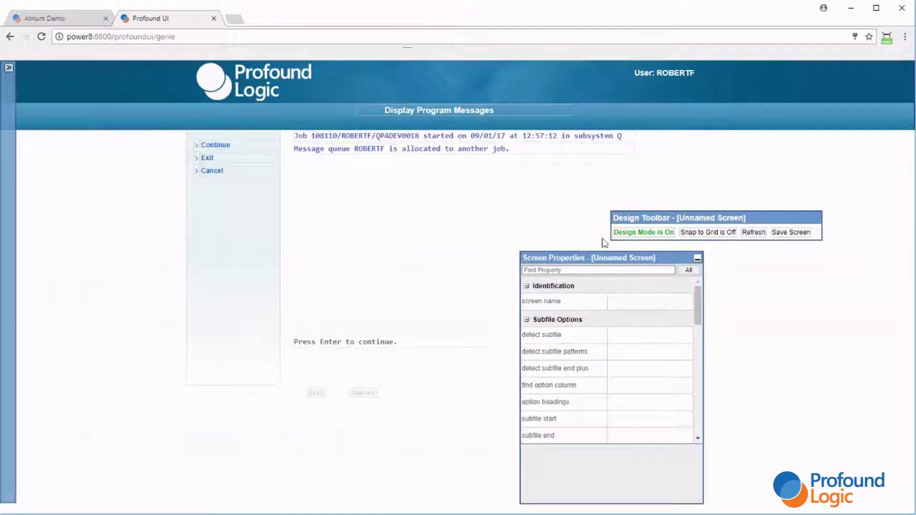
{"action": "left_click", "coordinate": [632, 233]}
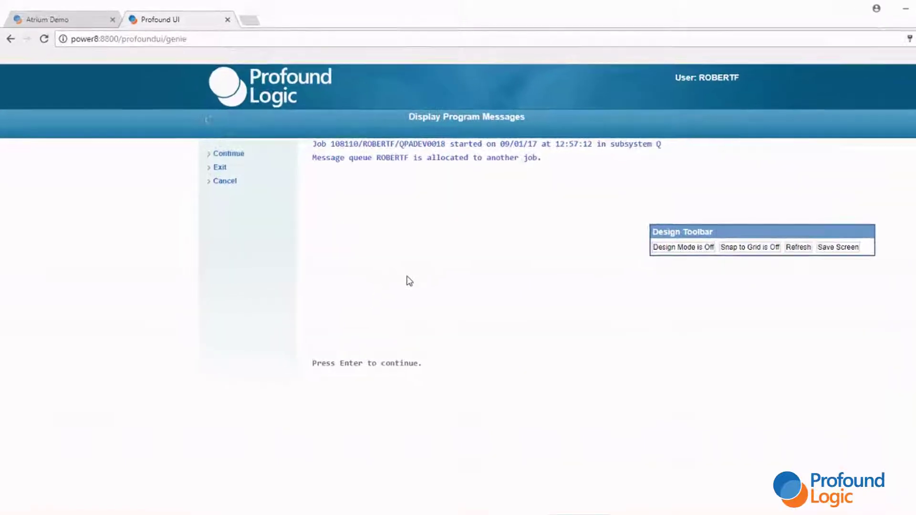
{"action": "key", "text": "Return"}
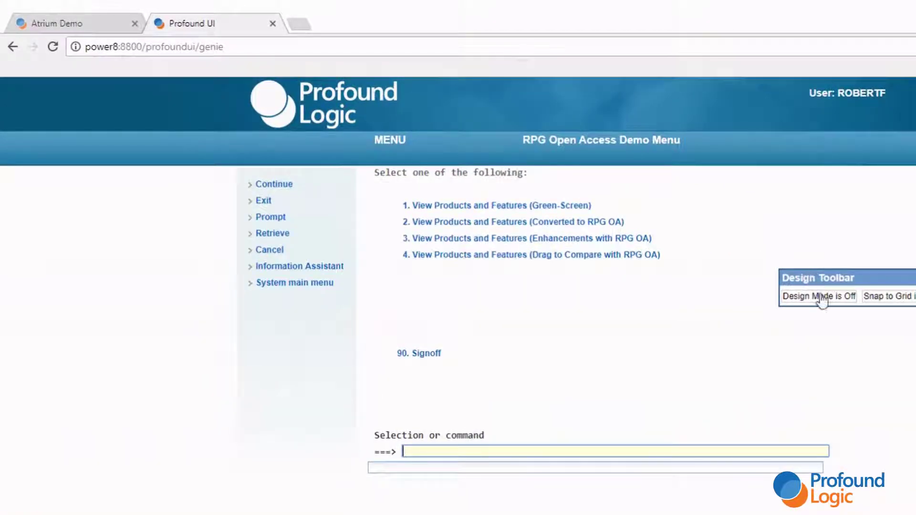
{"action": "left_click", "coordinate": [822, 300]}
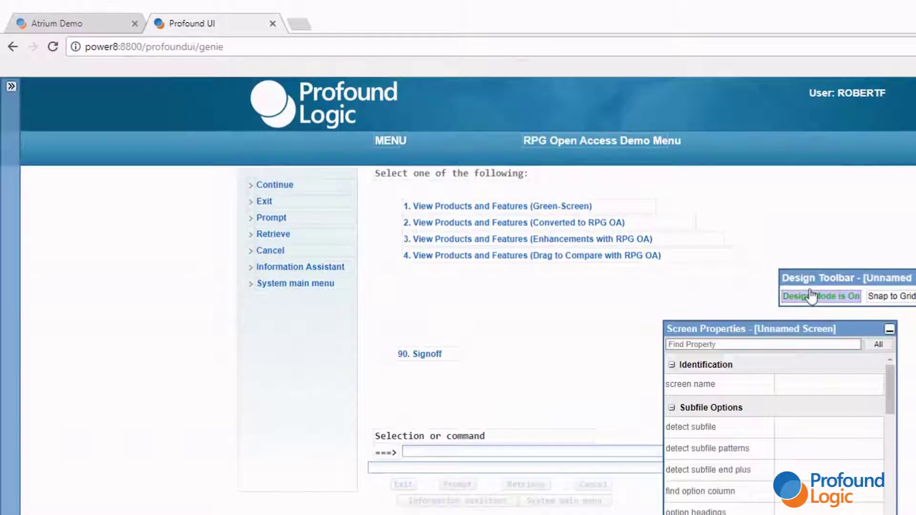
{"action": "double_click", "coordinate": [582, 143]}
{"action": "key", "text": "ctrl+c"}
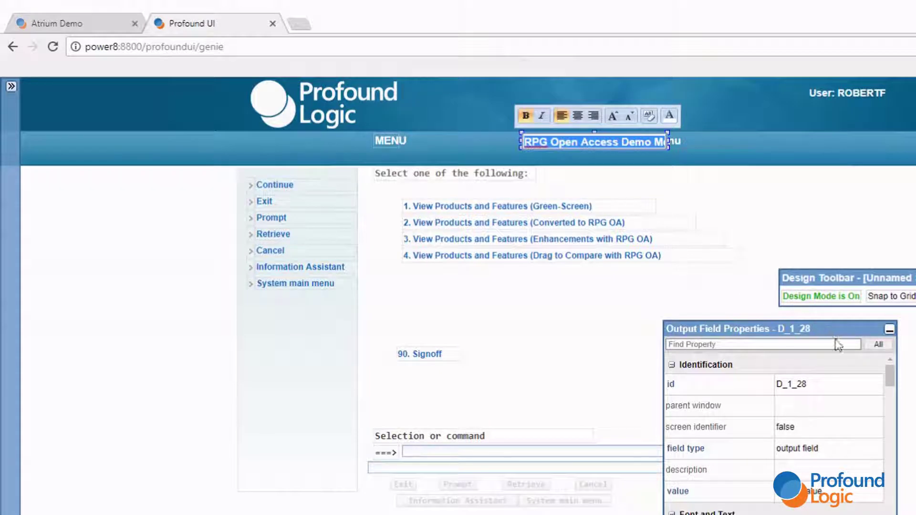
Step: Back in DemoMacro.xml, fill the second block's id element with row 1, col 28 and the text "RPG Open Access Demo Menu"
{"action": "left_click", "coordinate": [100, 22]}
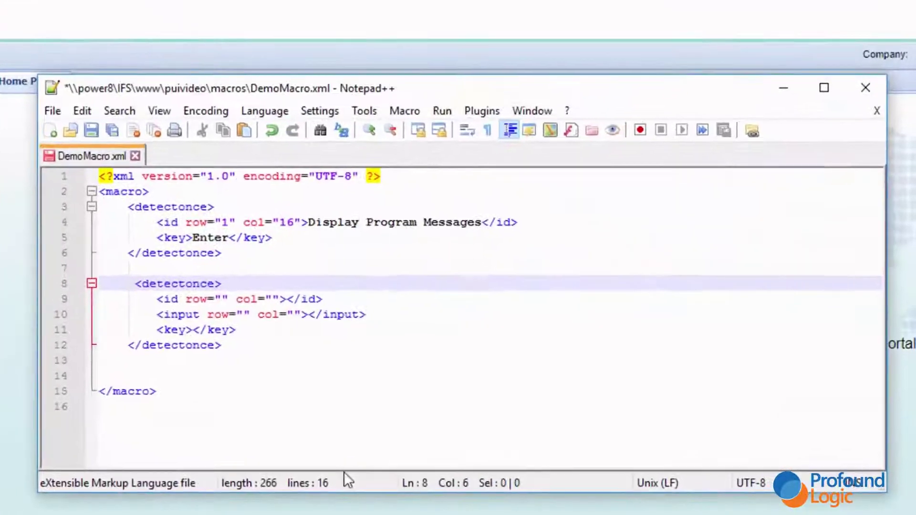
{"action": "key", "text": "BackSpace"}
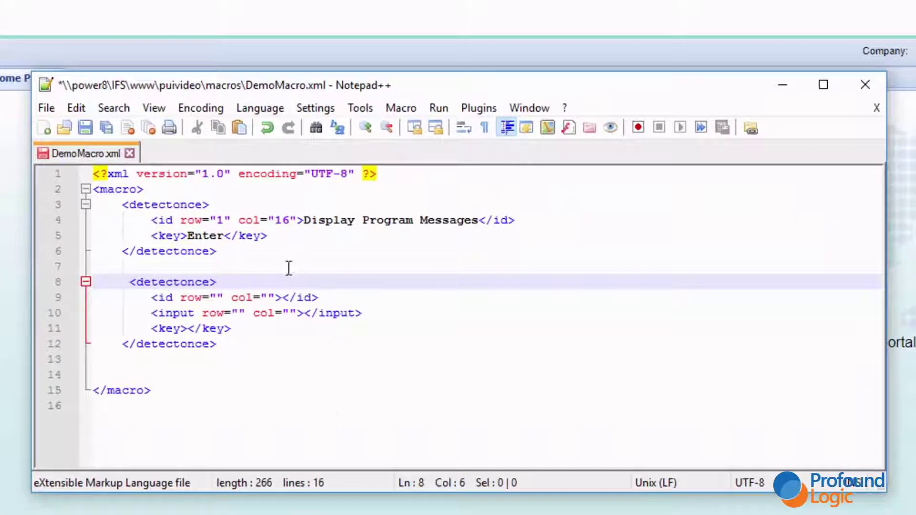
{"action": "left_click", "coordinate": [218, 296]}
{"action": "type", "text": "1"}
{"action": "left_click", "coordinate": [282, 299]}
{"action": "type", "text": "28"}
{"action": "left_click", "coordinate": [304, 298]}
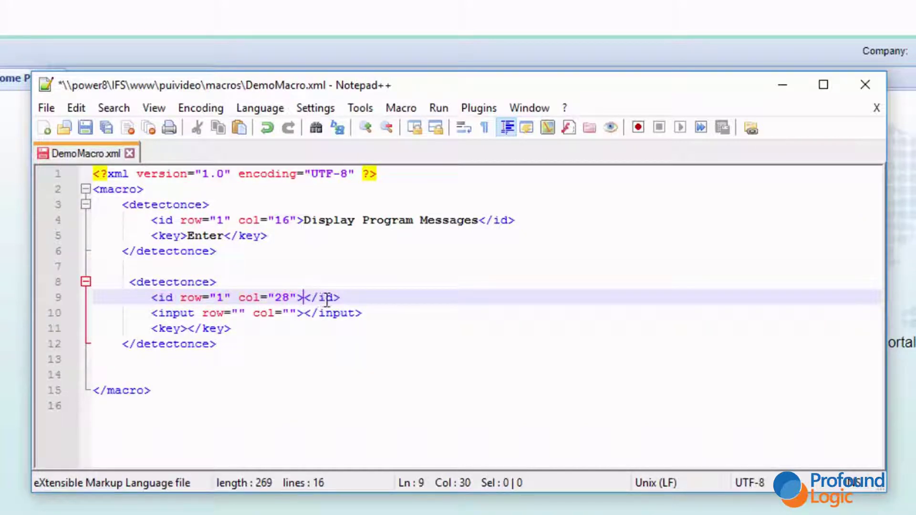
{"action": "key", "text": "ctrl+v"}
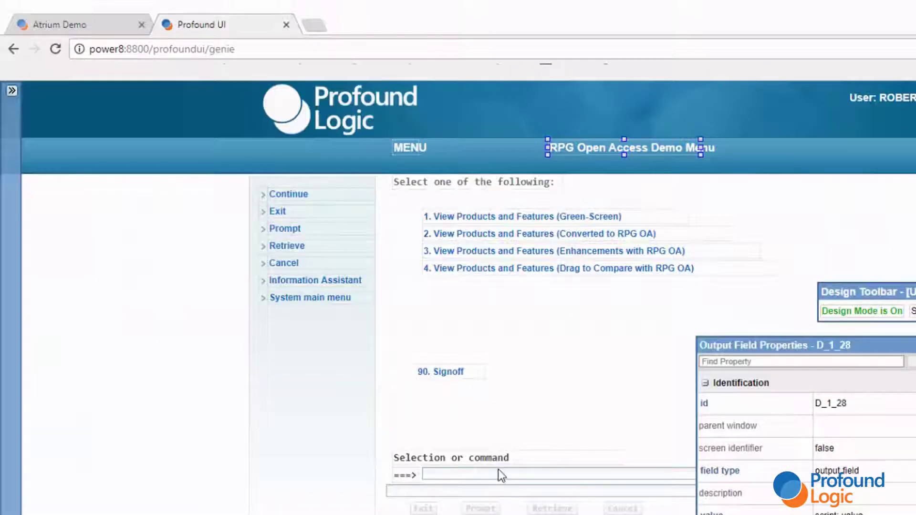
Step: Identify the demo menu's command-line field in design mode and set the macro's input element to row 20, col 7
{"action": "left_click", "coordinate": [498, 471]}
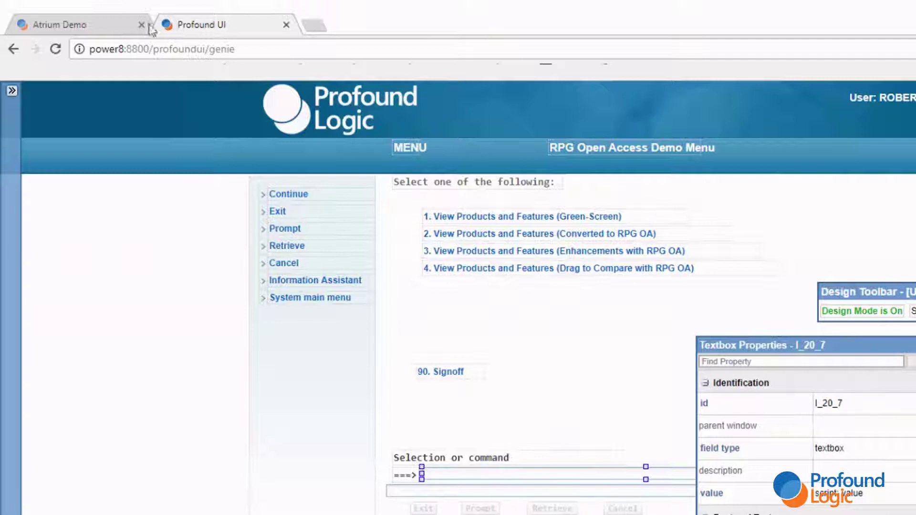
{"action": "left_click", "coordinate": [117, 26]}
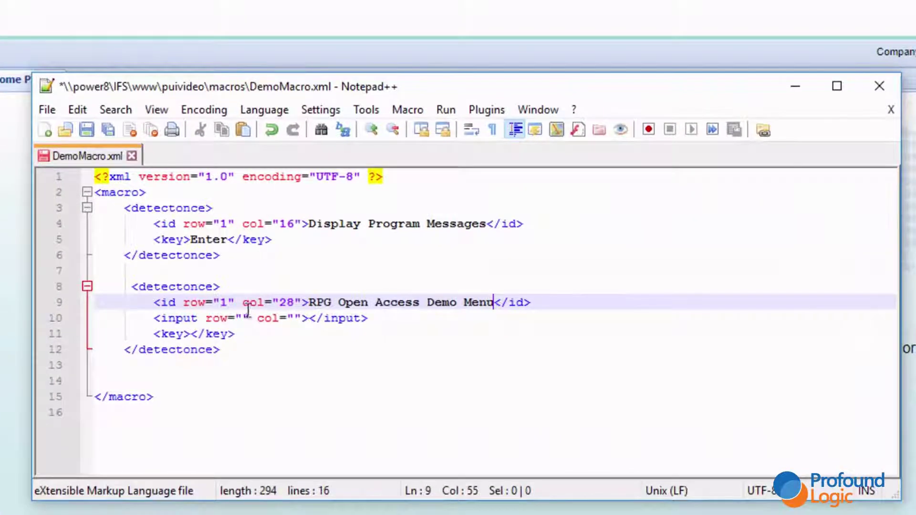
{"action": "left_click", "coordinate": [243, 317]}
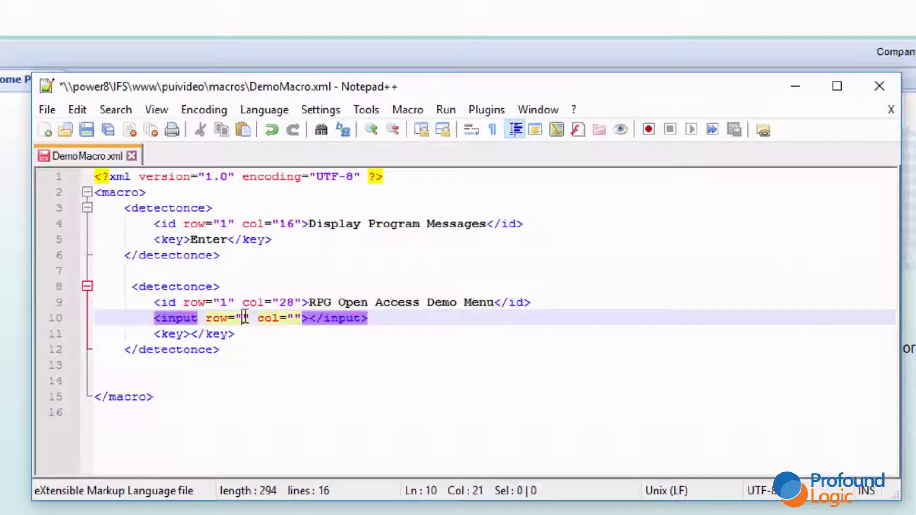
{"action": "type", "text": "20"}
{"action": "left_click", "coordinate": [311, 321]}
{"action": "type", "text": "7"}
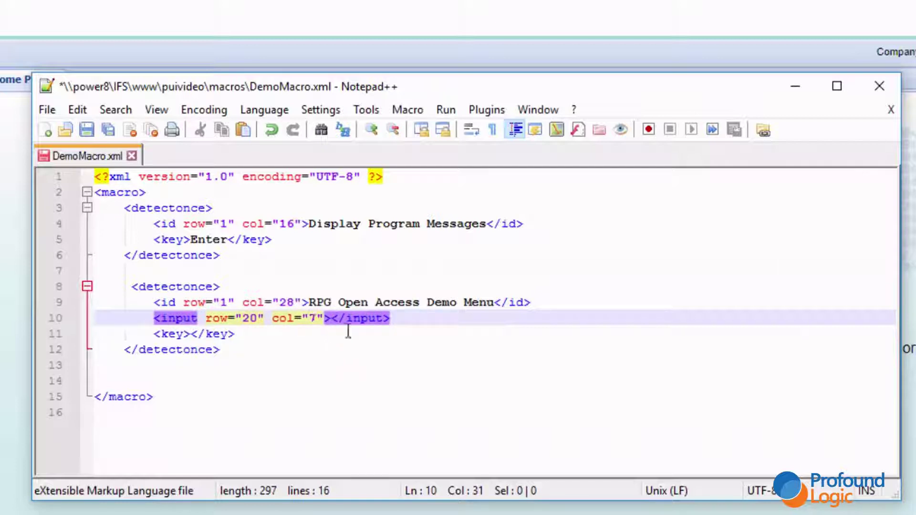
Step: Enter the parameter [MenuOption] as the content of the input element in the second detectonce block
{"action": "left_click", "coordinate": [335, 318]}
{"action": "type", "text": "1"}
{"action": "key", "text": "BackSpace"}
{"action": "type", "text": "1"}
{"action": "key", "text": "BackSpace"}
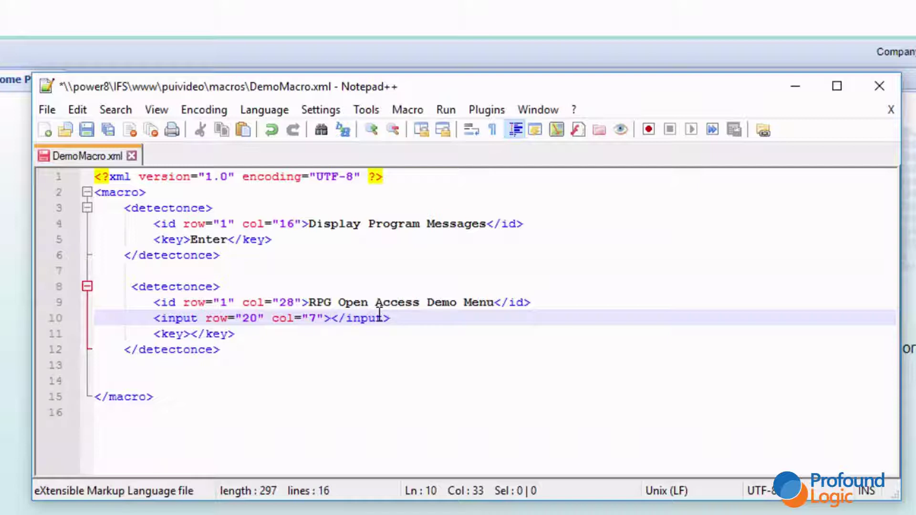
{"action": "type", "text": "[]"}
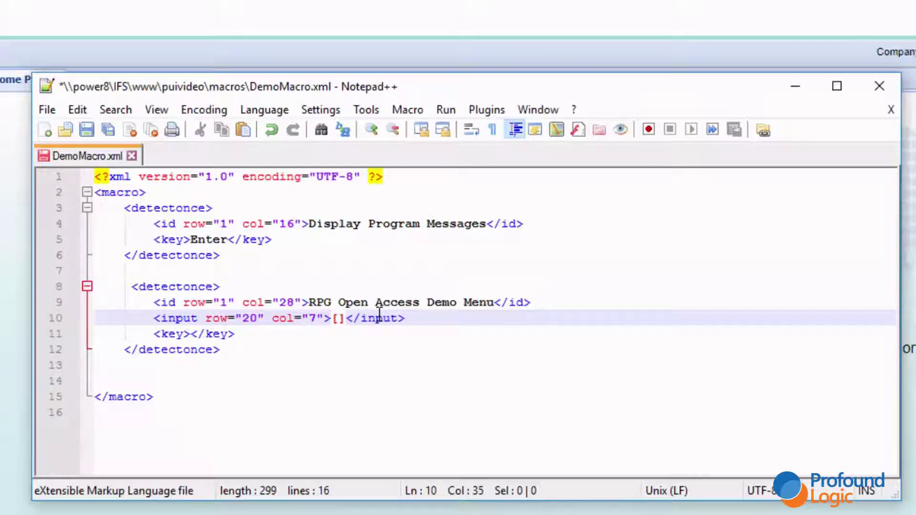
{"action": "key", "text": "Left"}
{"action": "type", "text": "Menu"}
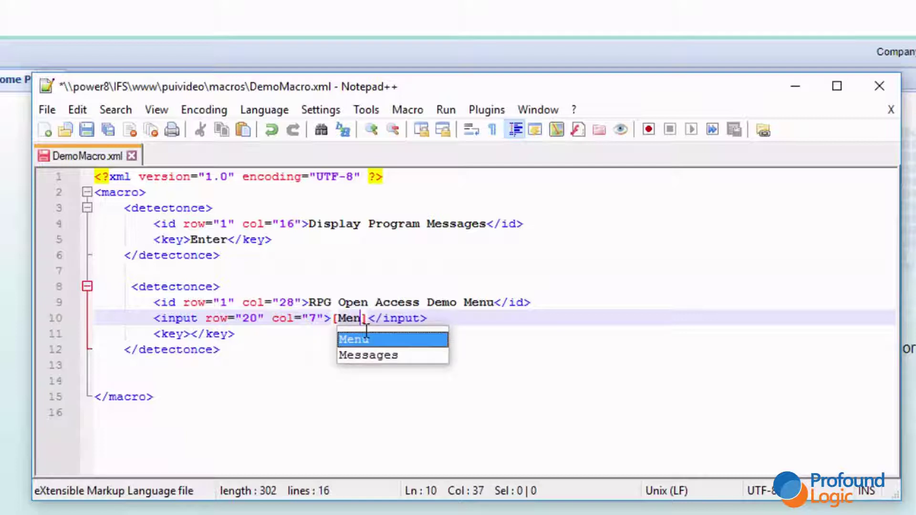
{"action": "type", "text": "Option"}
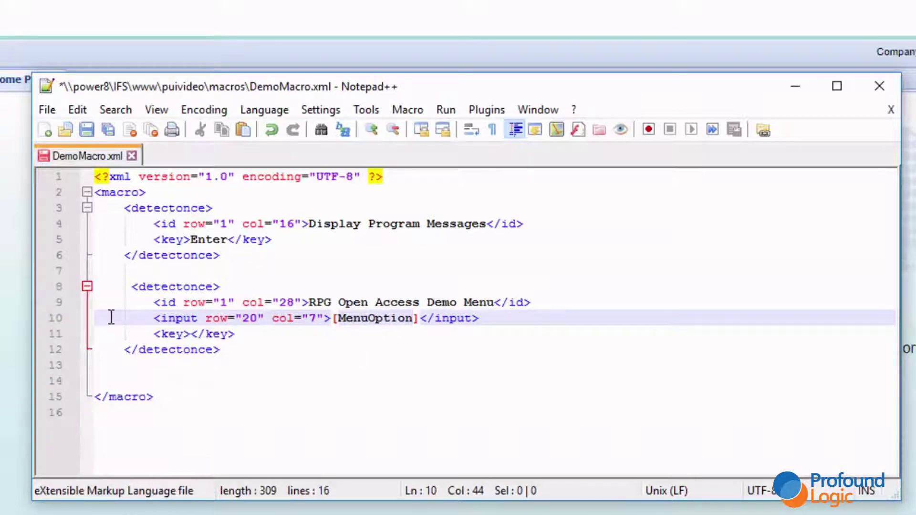
Step: Set the second detectonce block's key element to enter
{"action": "left_click", "coordinate": [195, 334]}
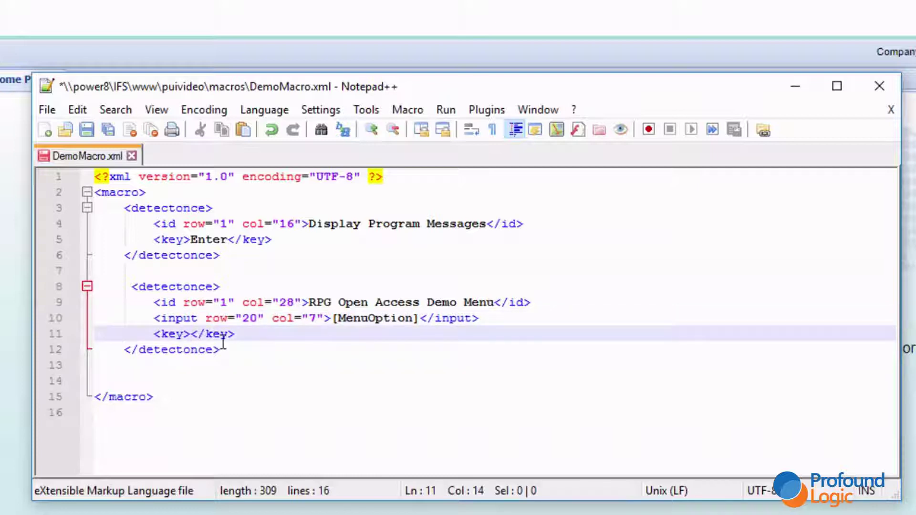
{"action": "type", "text": "enter"}
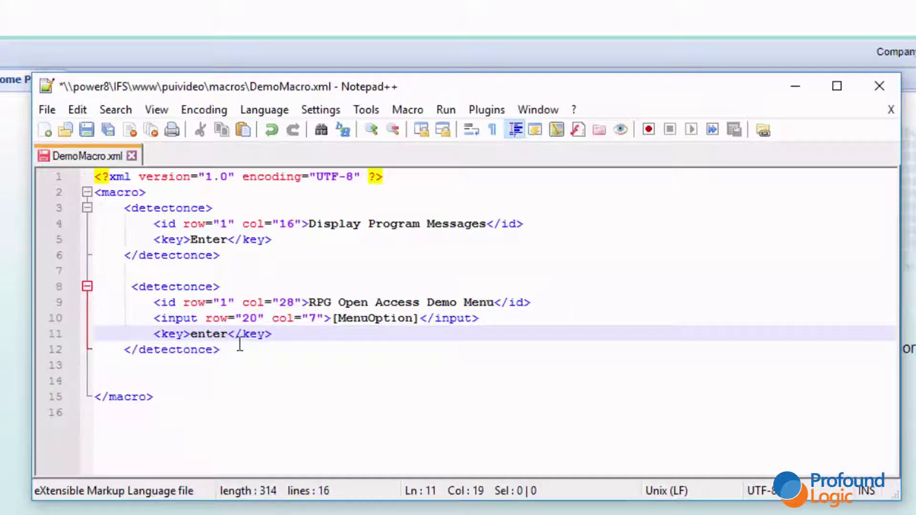
{"action": "left_click", "coordinate": [239, 350]}
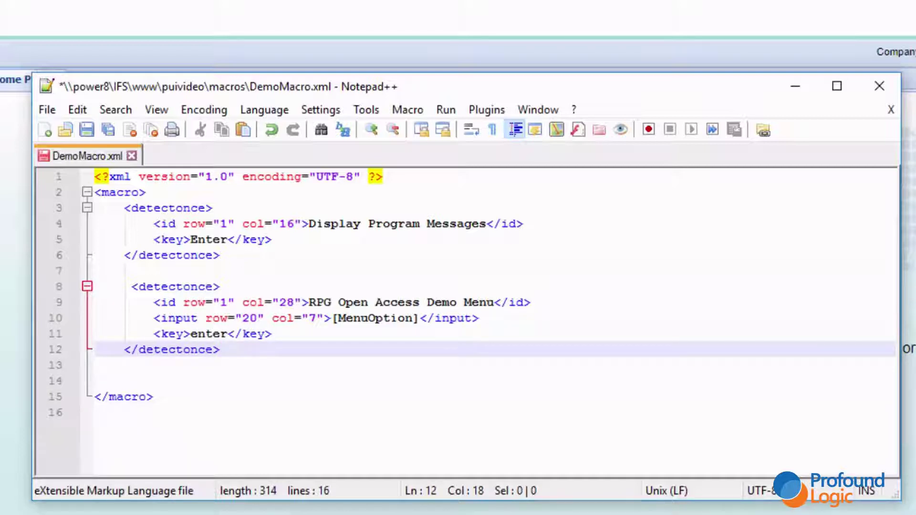
Step: Add a detect block containing a close element below the second detectonce block
{"action": "key", "text": "alt+Tab"}
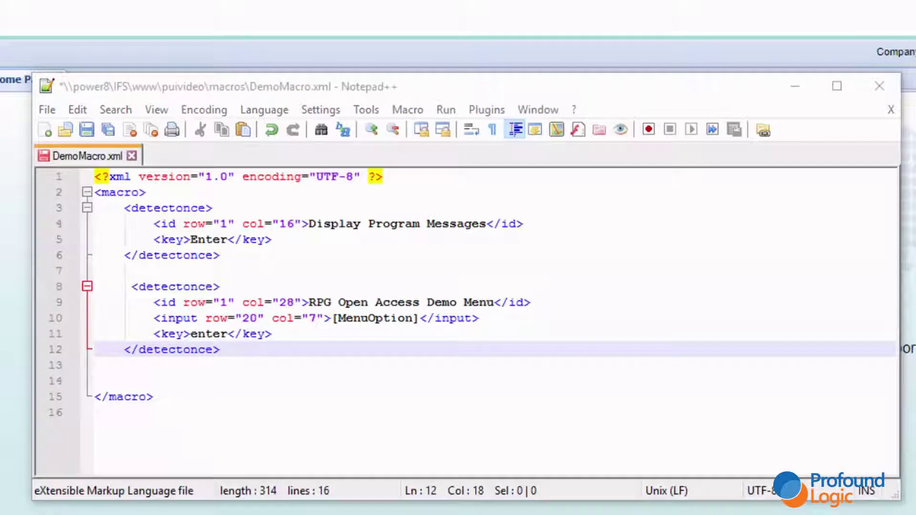
{"action": "left_click", "coordinate": [127, 371]}
{"action": "left_click", "coordinate": [146, 381]}
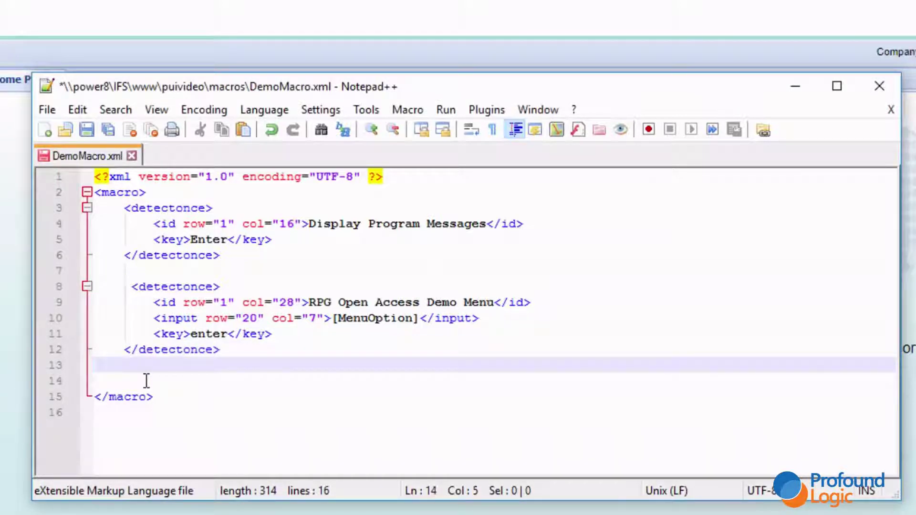
{"action": "type", "text": "<detect>      <close/> </detect>"}
Step: Copy the "RPG Open Access Demo Menu" id line into the detect block above the close element, and save DemoMacro.xml
{"action": "left_click_drag", "start_coordinate": [160, 305], "coordinate": [535, 301]}
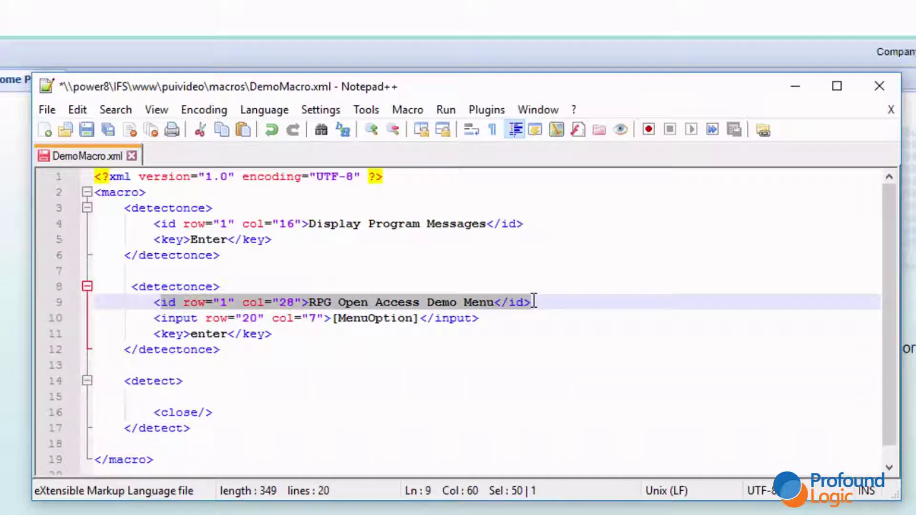
{"action": "left_click_drag", "start_coordinate": [159, 305], "coordinate": [541, 303]}
{"action": "key", "text": "ctrl+c"}
{"action": "left_click", "coordinate": [155, 397]}
{"action": "key", "text": "ctrl+v"}
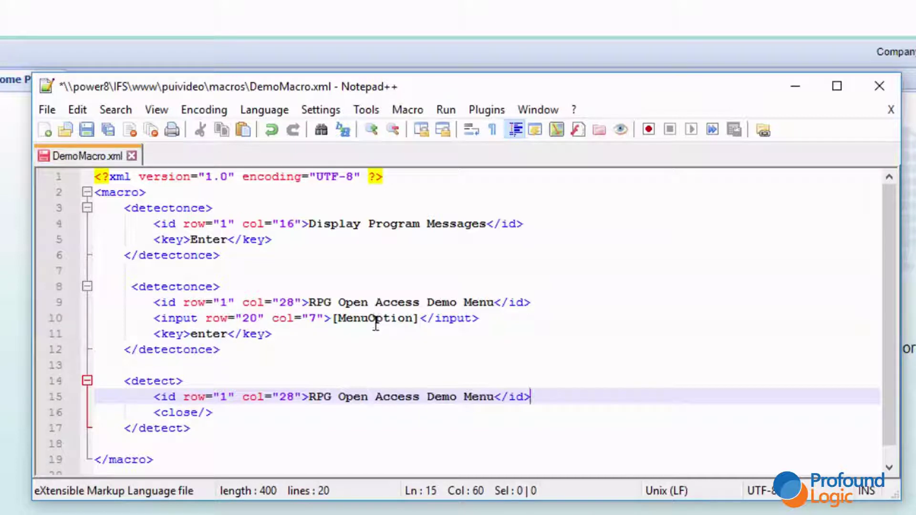
{"action": "left_click", "coordinate": [217, 412]}
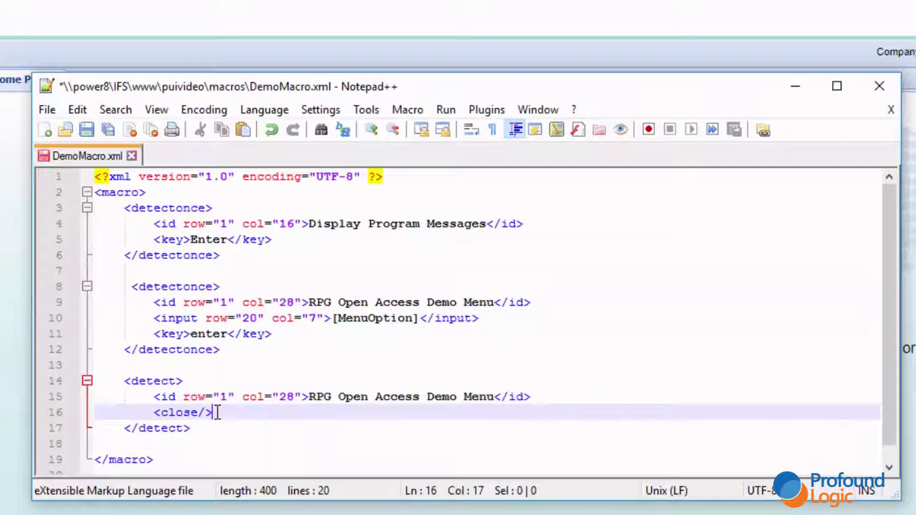
{"action": "key", "text": "ctrl+s"}
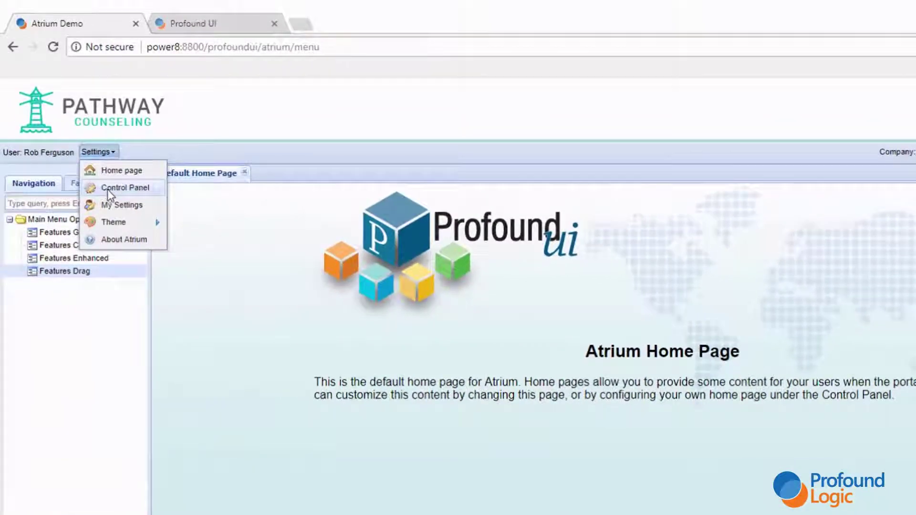
Step: Open Atrium's Control Panel in the browser and add a new menu group under Navigation Panel
{"action": "left_click", "coordinate": [108, 189]}
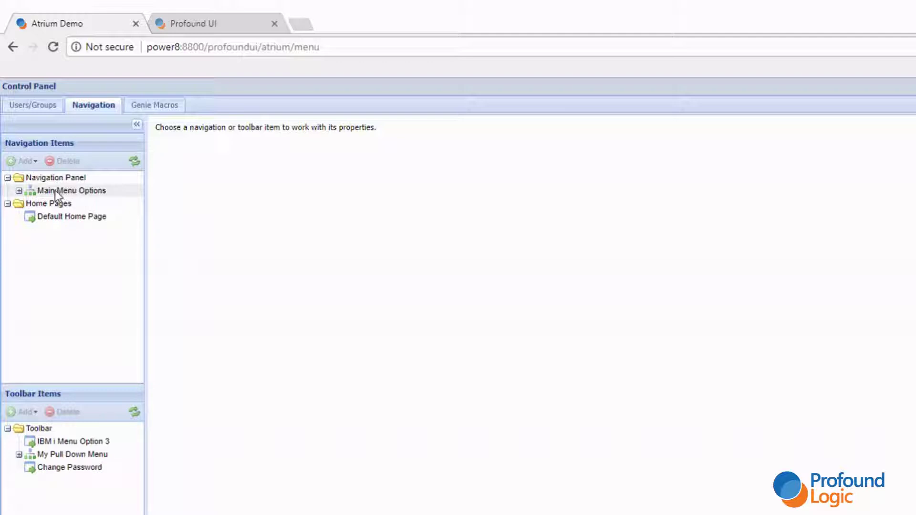
{"action": "left_click", "coordinate": [55, 190]}
{"action": "left_click", "coordinate": [57, 178]}
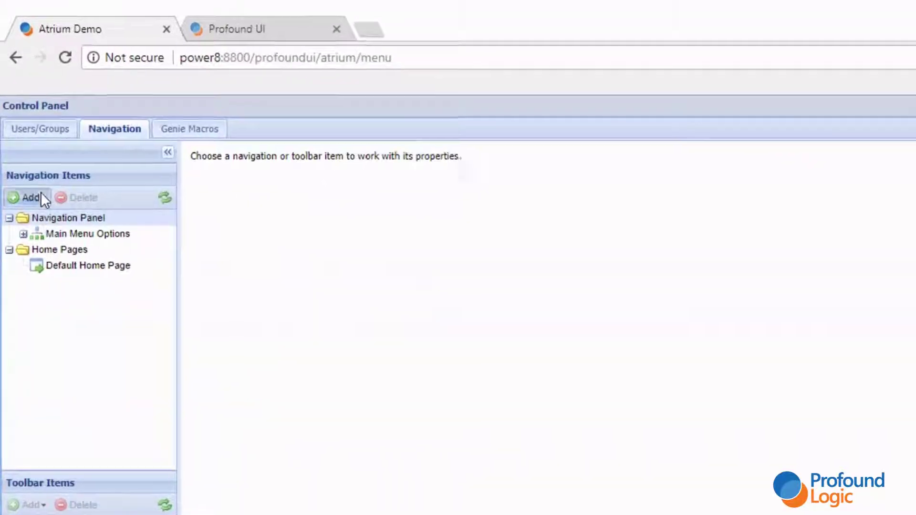
{"action": "left_click", "coordinate": [42, 195]}
{"action": "left_click", "coordinate": [50, 218]}
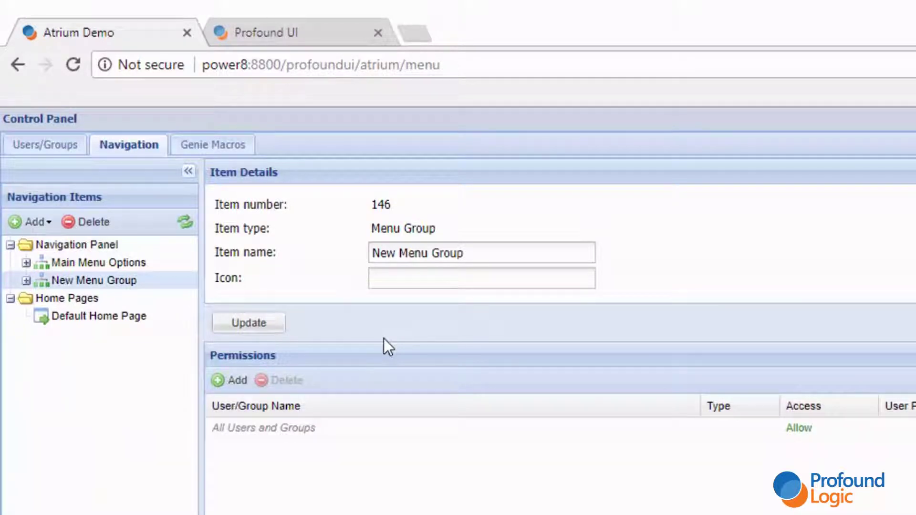
Step: Rename the new menu group as "xml Macro Options" and save the change
{"action": "left_click_drag", "start_coordinate": [485, 253], "coordinate": [360, 246]}
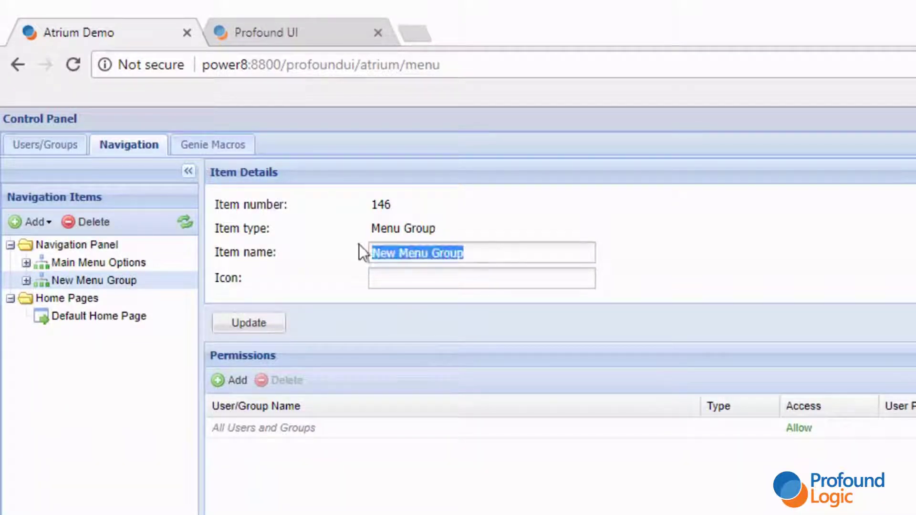
{"action": "type", "text": "xml Macro Options"}
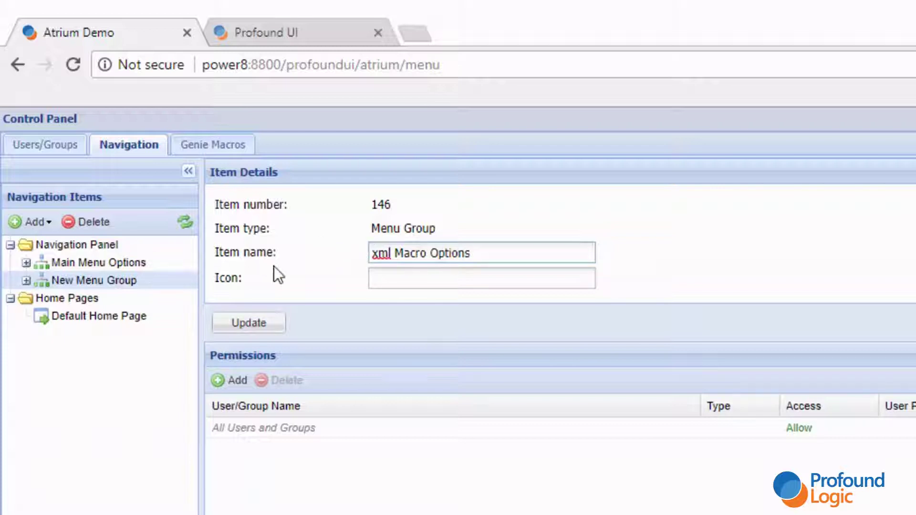
{"action": "left_click", "coordinate": [239, 324]}
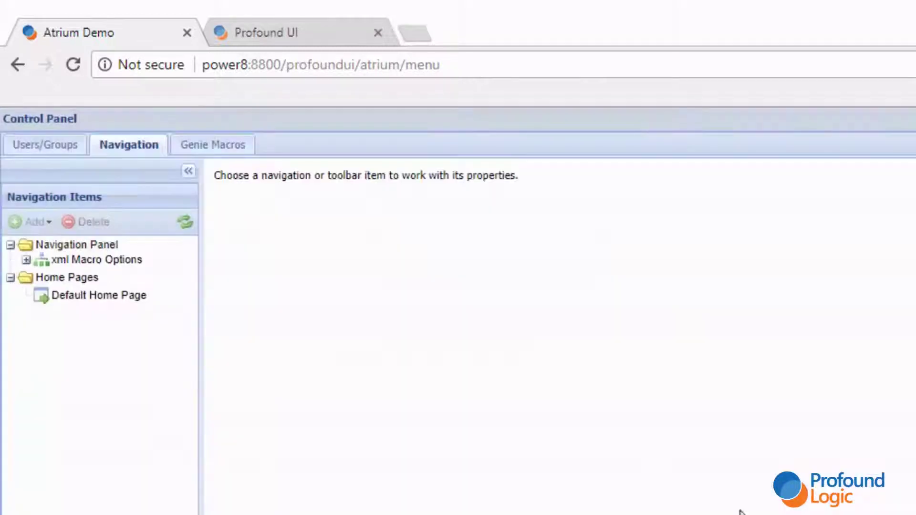
Step: Add a new menu item inside the xml Macro Options group
{"action": "left_click", "coordinate": [96, 283]}
{"action": "left_click", "coordinate": [80, 282]}
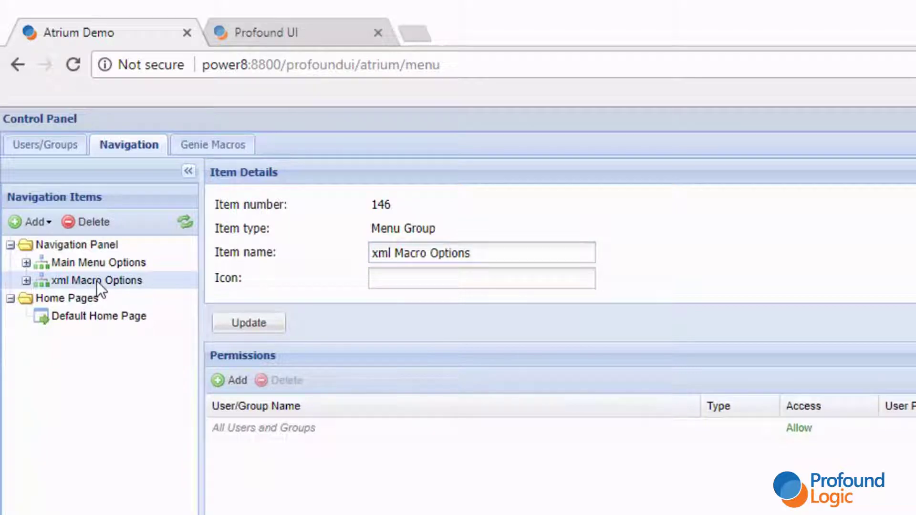
{"action": "left_click", "coordinate": [48, 220]}
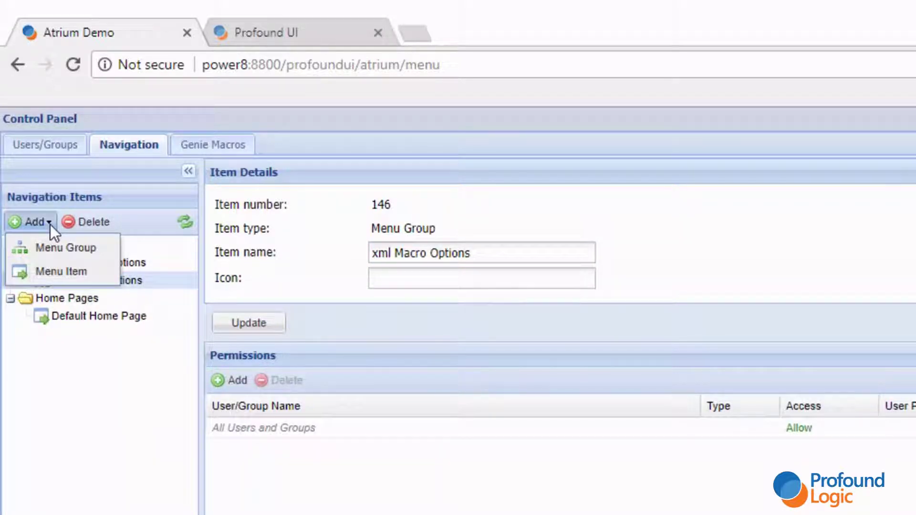
{"action": "left_click", "coordinate": [69, 269]}
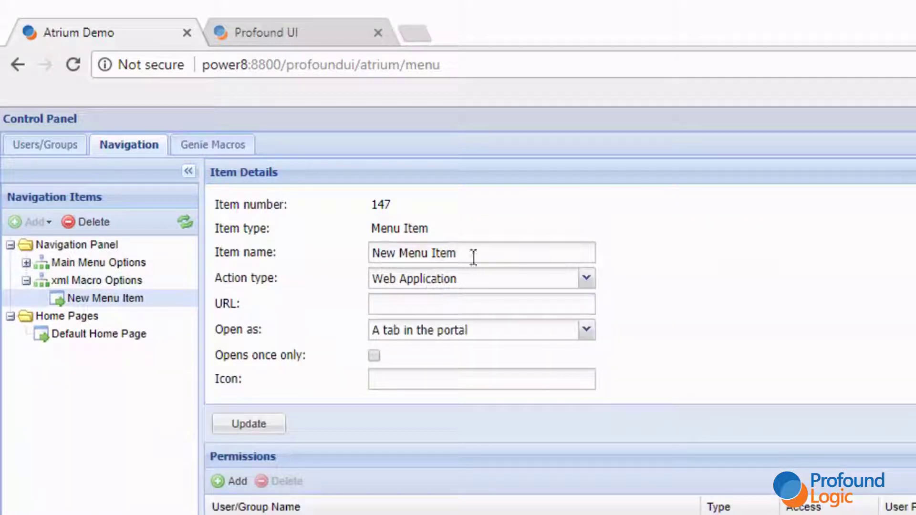
Step: Name the new menu item "Features Green" and choose Web Application as its action type
{"action": "left_click", "coordinate": [28, 263]}
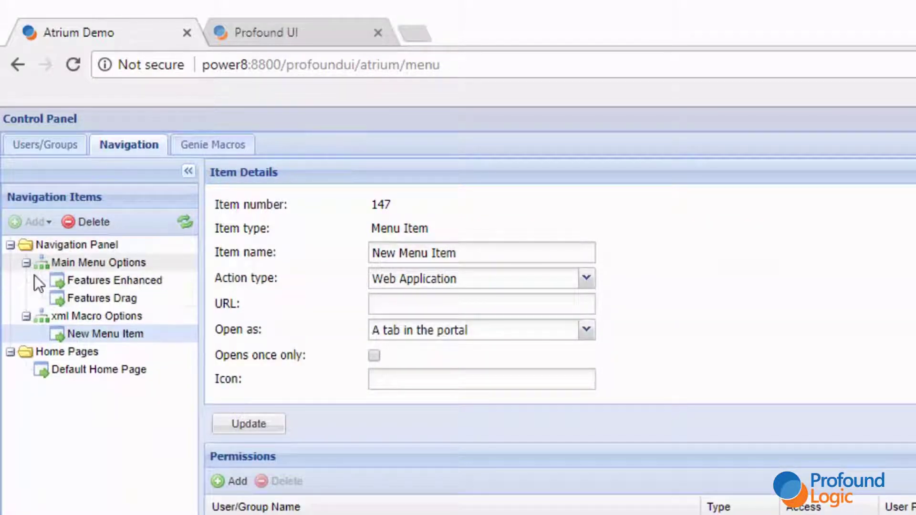
{"action": "left_click", "coordinate": [409, 253]}
{"action": "key", "text": "ctrl+a"}
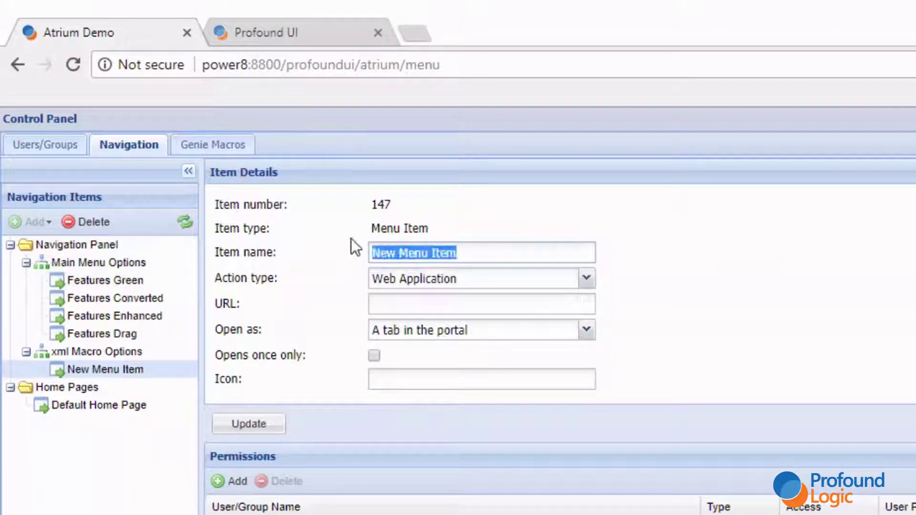
{"action": "type", "text": "Featu"}
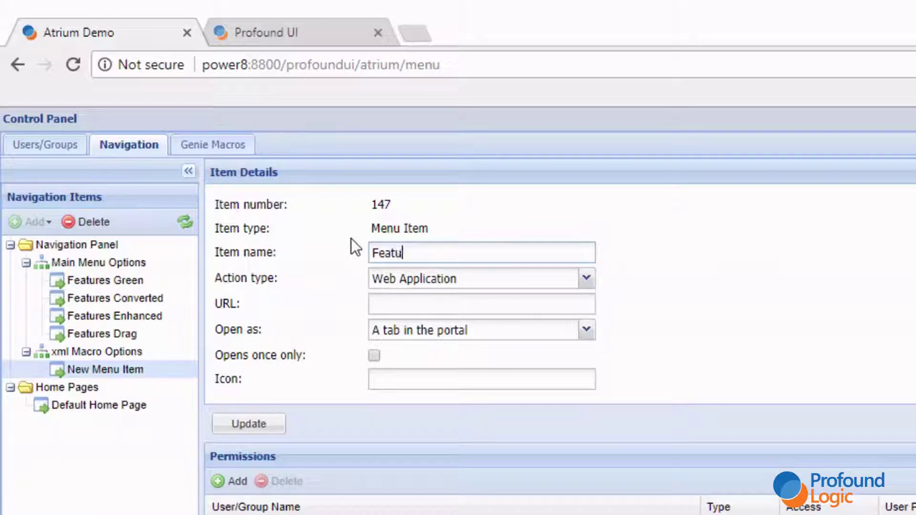
{"action": "type", "text": "res Green"}
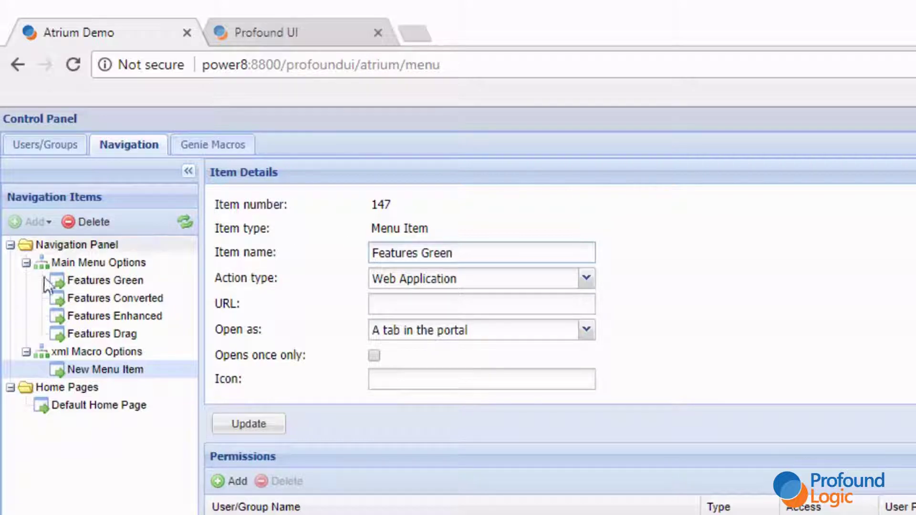
{"action": "left_click", "coordinate": [585, 281]}
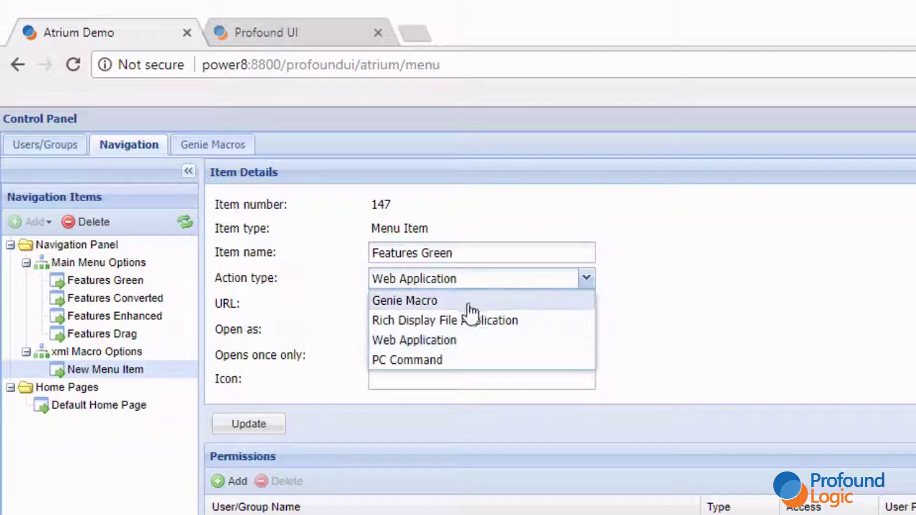
{"action": "left_click", "coordinate": [451, 342]}
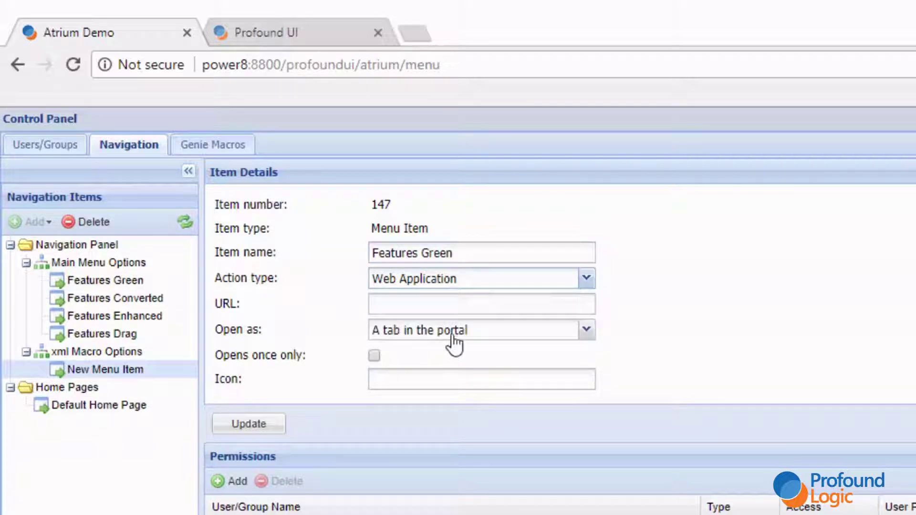
{"action": "left_click", "coordinate": [458, 302]}
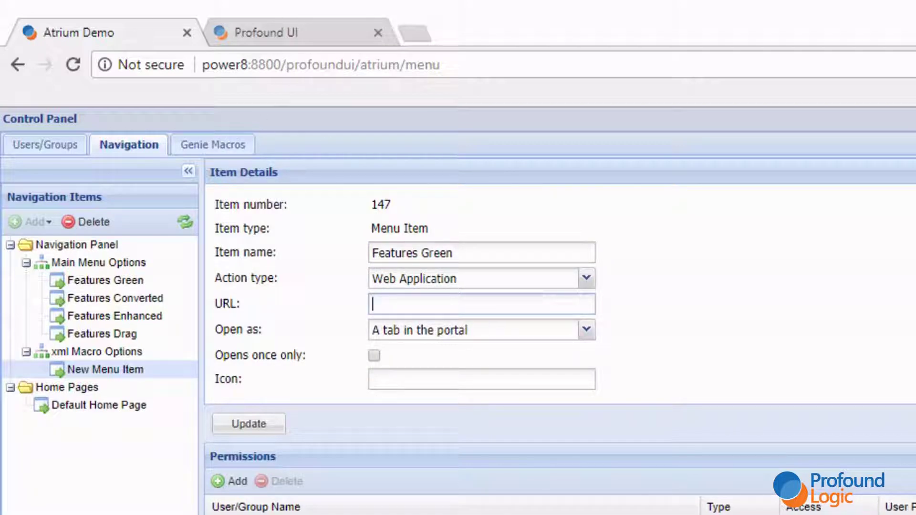
Step: In a new Notepad++ document, write the URL /profoundui/auth/genie?macro=DemoMacro, checking the macro name against the open DemoMacro.xml file
{"action": "key", "text": "alt+Tab"}
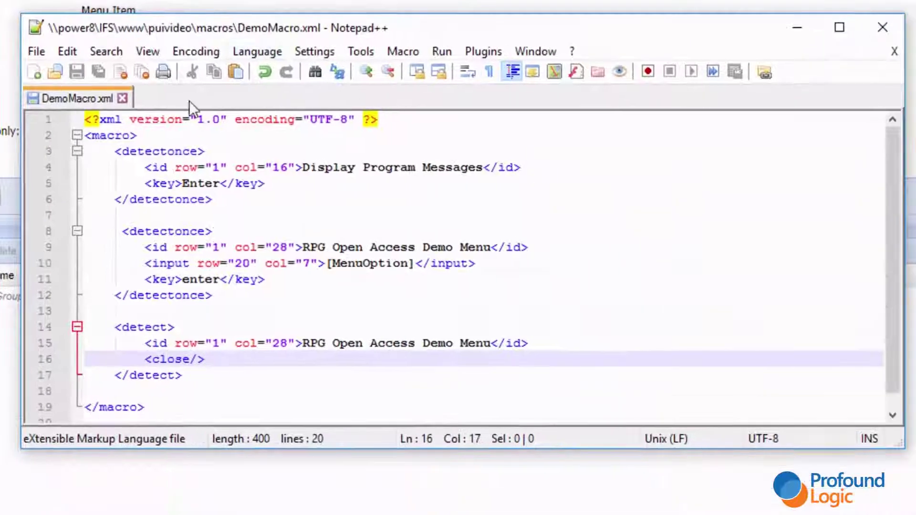
{"action": "left_click", "coordinate": [37, 72]}
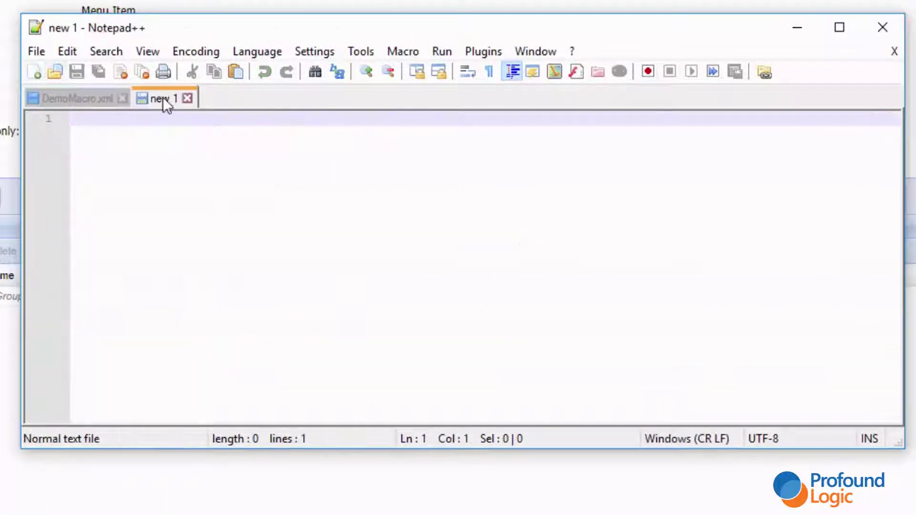
{"action": "type", "text": "/"}
{"action": "key", "text": "BackSpace"}
{"action": "type", "text": "/profoundui/auth/genie"}
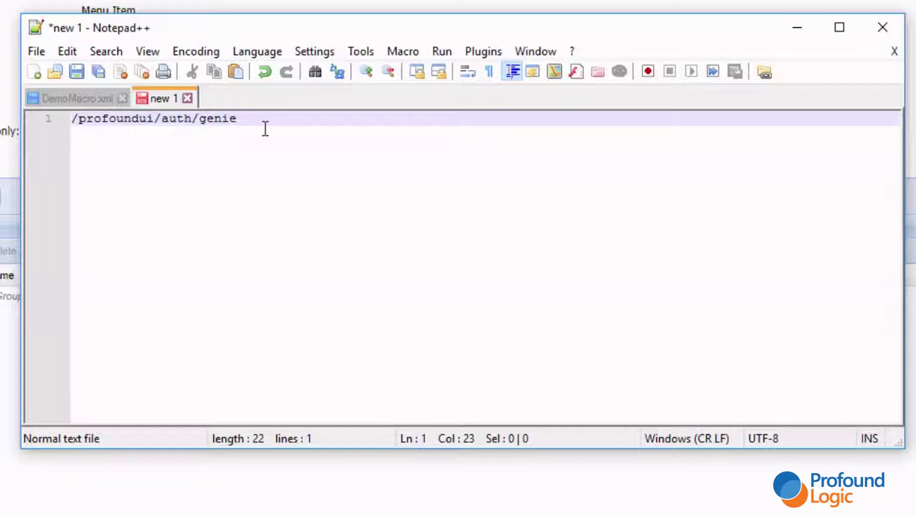
{"action": "type", "text": "?macro=Demo"}
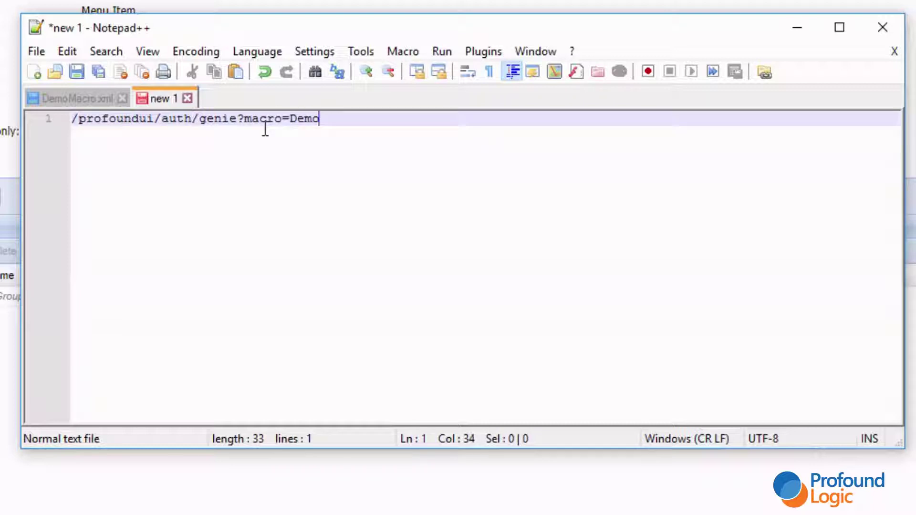
{"action": "type", "text": "Macro"}
{"action": "left_click", "coordinate": [92, 94]}
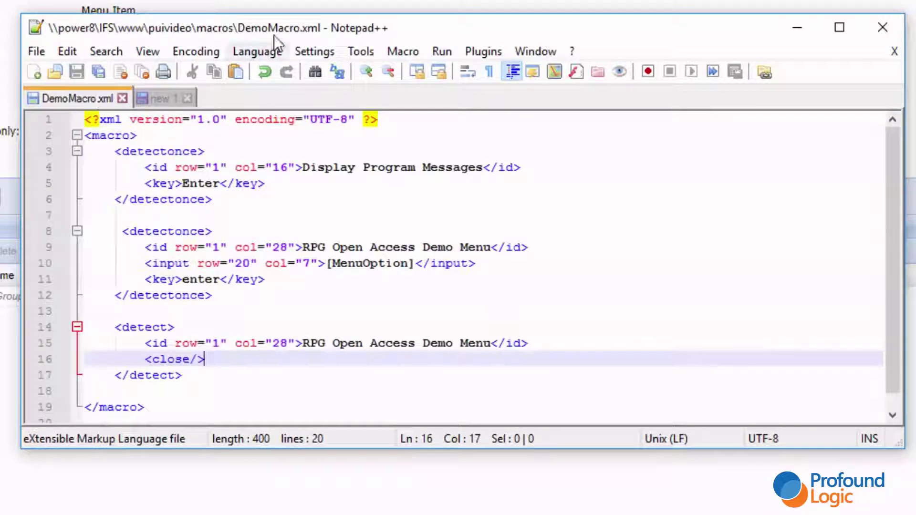
{"action": "left_click", "coordinate": [161, 97]}
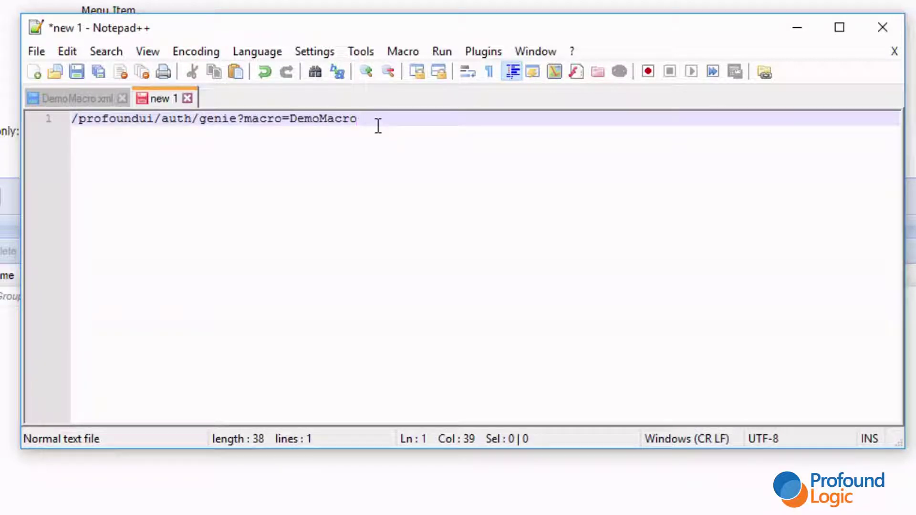
Step: Append &var1=MenuOption&value1=1 to the URL, checking the variable name against DemoMacro.xml
{"action": "type", "text": "&var1=Menu"}
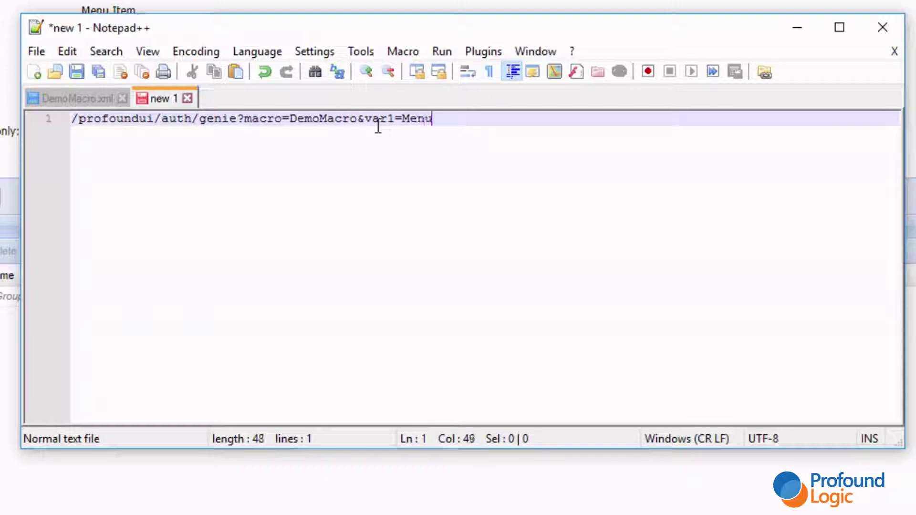
{"action": "type", "text": "Option"}
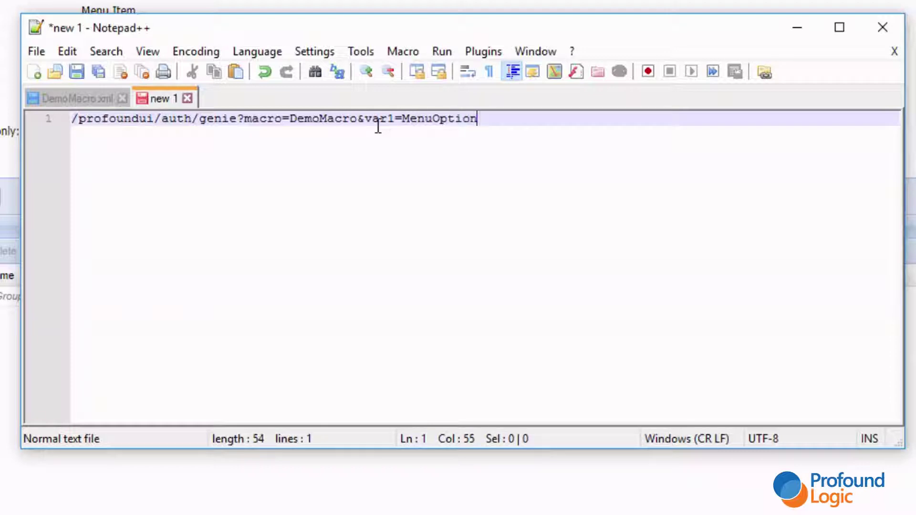
{"action": "left_click", "coordinate": [84, 98]}
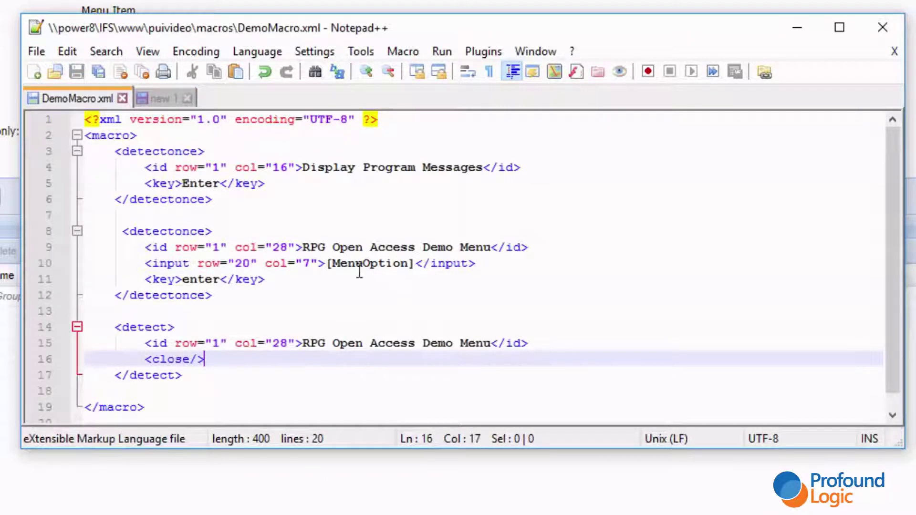
{"action": "left_click", "coordinate": [158, 98]}
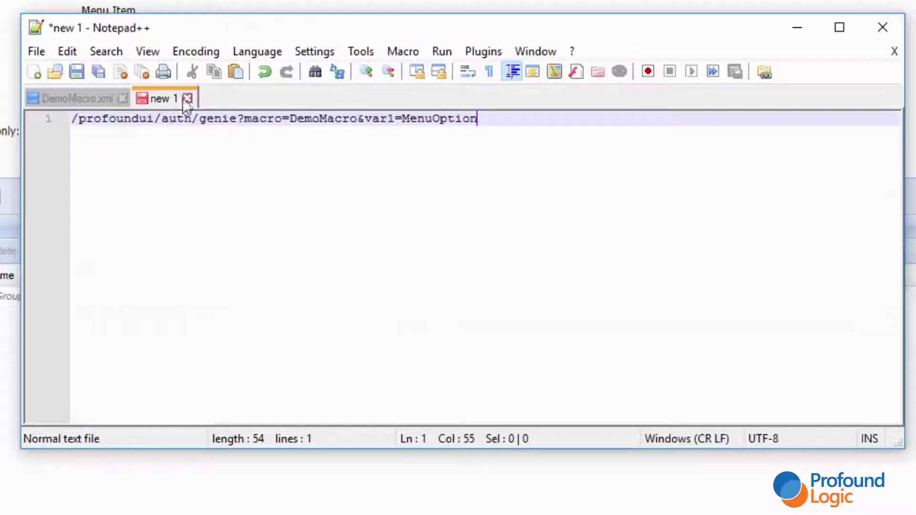
{"action": "type", "text": "&value1=1"}
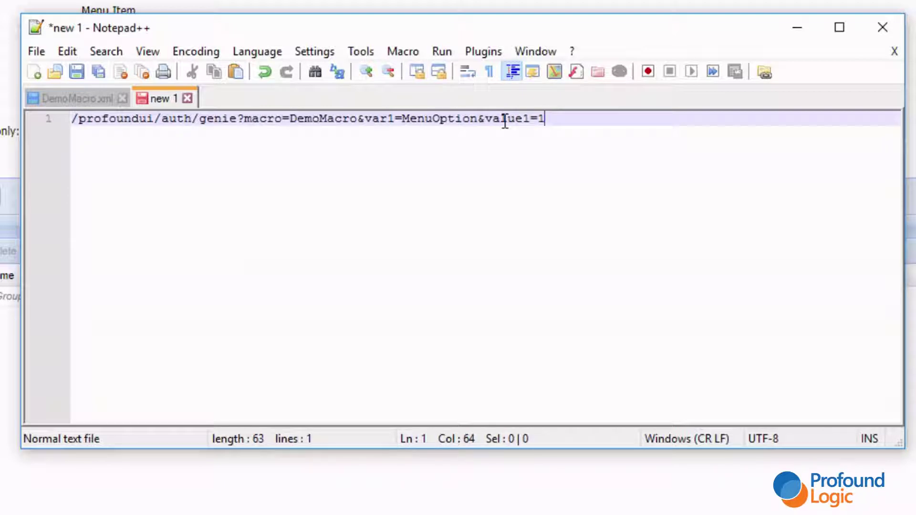
Step: Copy the complete macro URL into the URL field of Atrium's Features Green menu item and save the item
{"action": "left_click_drag", "start_coordinate": [555, 119], "coordinate": [66, 101]}
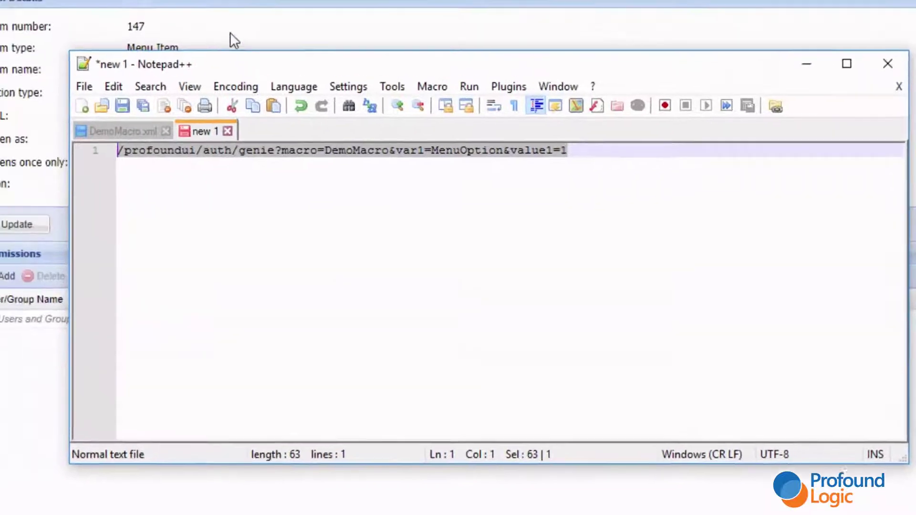
{"action": "left_click", "coordinate": [230, 33]}
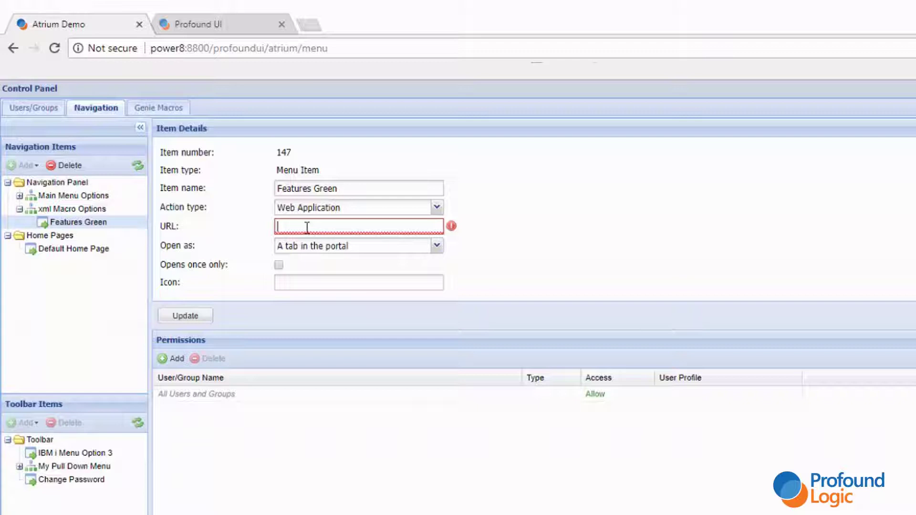
{"action": "key", "text": "ctrl+v"}
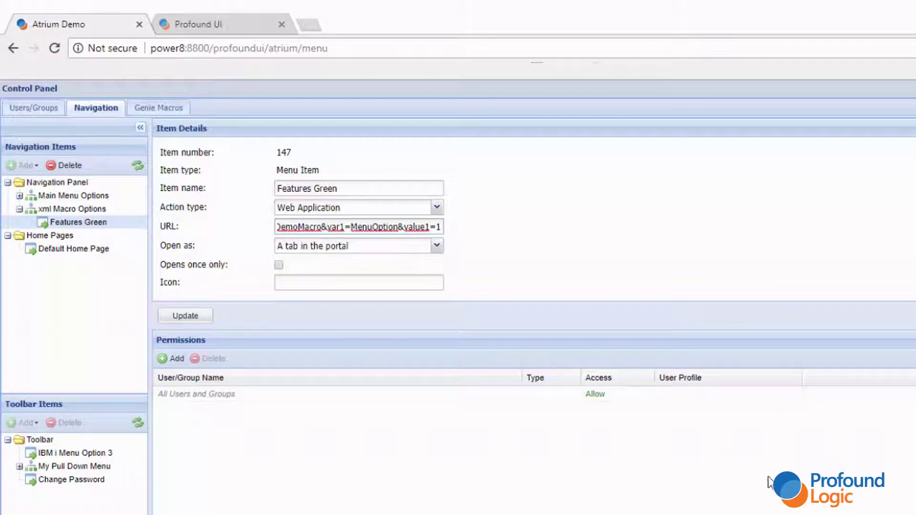
{"action": "left_click", "coordinate": [187, 317]}
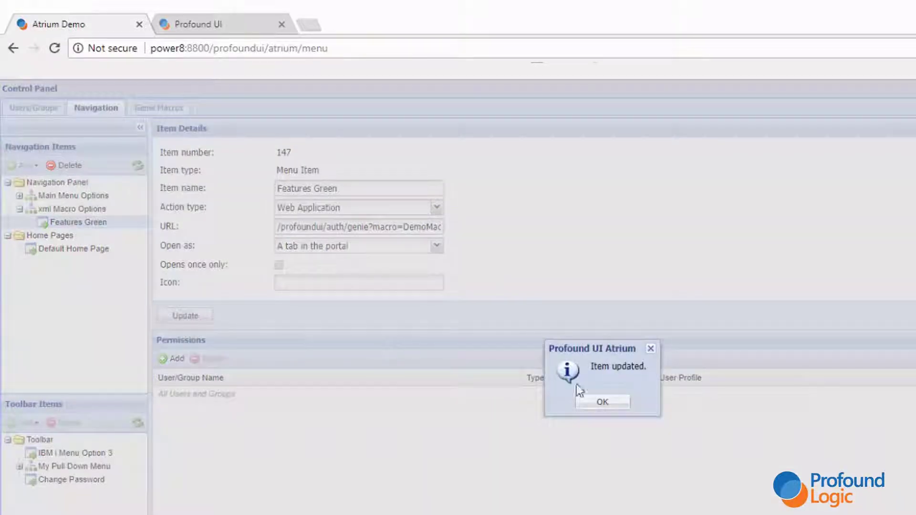
{"action": "left_click", "coordinate": [616, 402]}
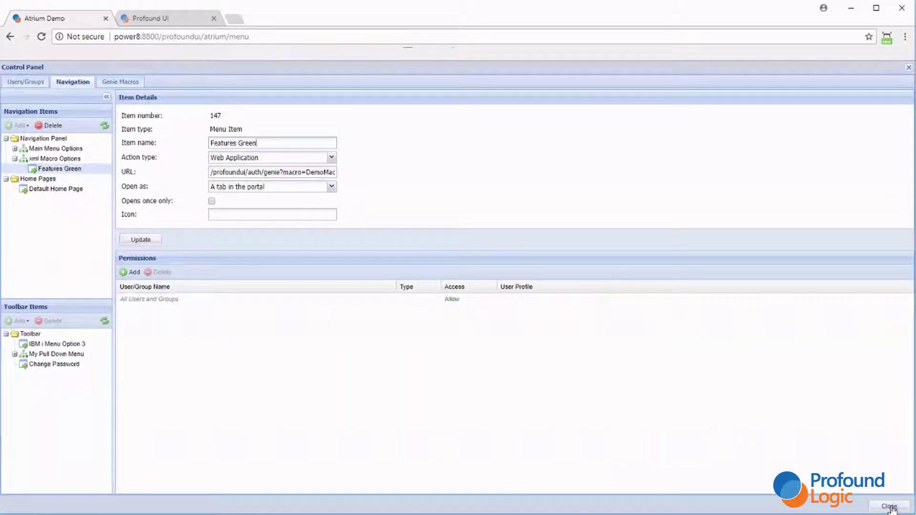
Step: Close the Control Panel, run Features Green from xml Macro Options to test the macro, and exit the View Products screen
{"action": "left_click", "coordinate": [889, 507]}
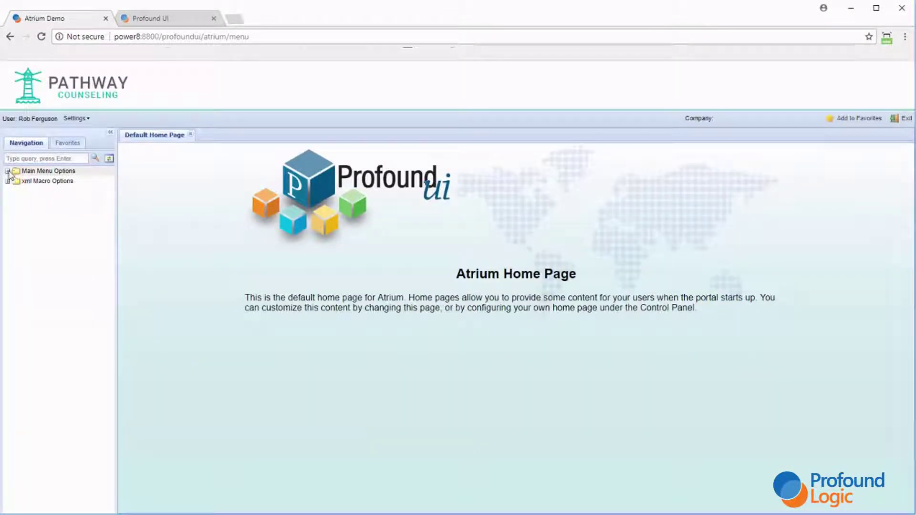
{"action": "left_click", "coordinate": [7, 171]}
{"action": "left_click", "coordinate": [7, 221]}
{"action": "left_click", "coordinate": [39, 232]}
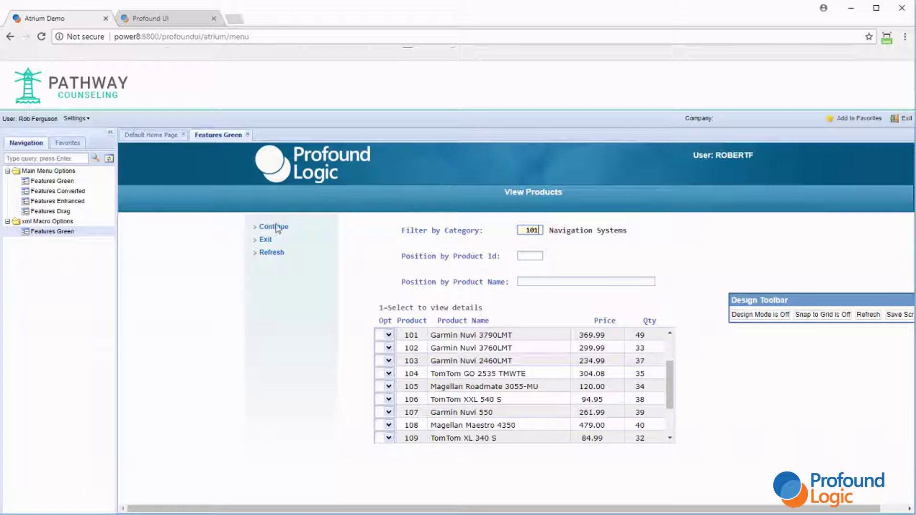
{"action": "left_click", "coordinate": [265, 240]}
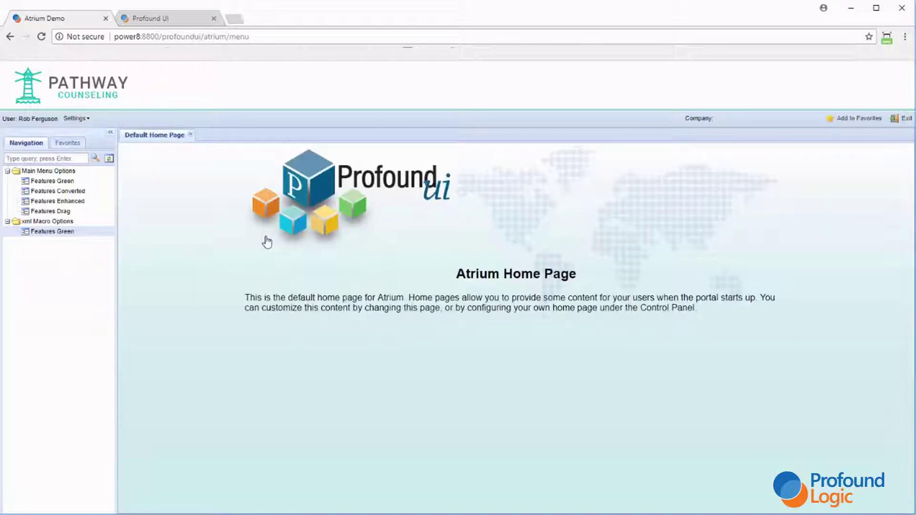
Step: Open the Control Panel's navigation items, expand both menu groups, and select the xml Macro Options group
{"action": "left_click", "coordinate": [77, 119]}
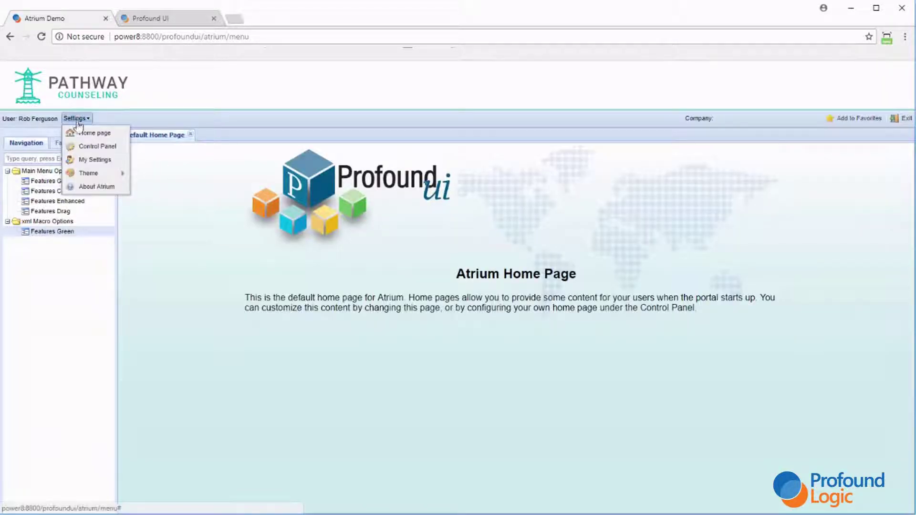
{"action": "left_click", "coordinate": [97, 146]}
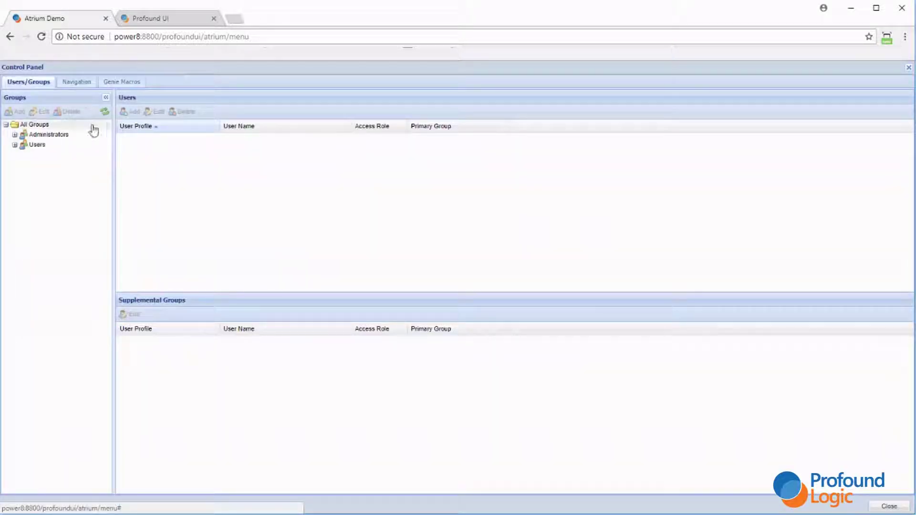
{"action": "left_click", "coordinate": [80, 82]}
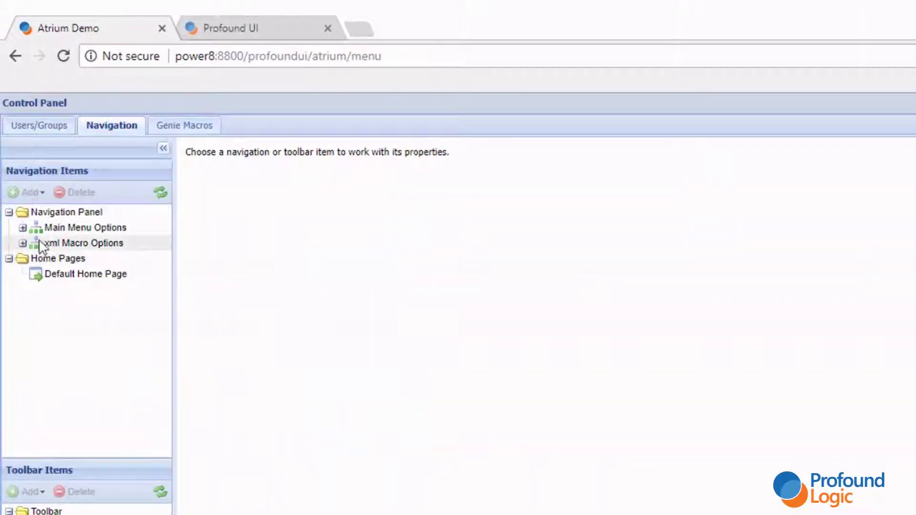
{"action": "left_click", "coordinate": [19, 206]}
{"action": "left_click", "coordinate": [80, 243]}
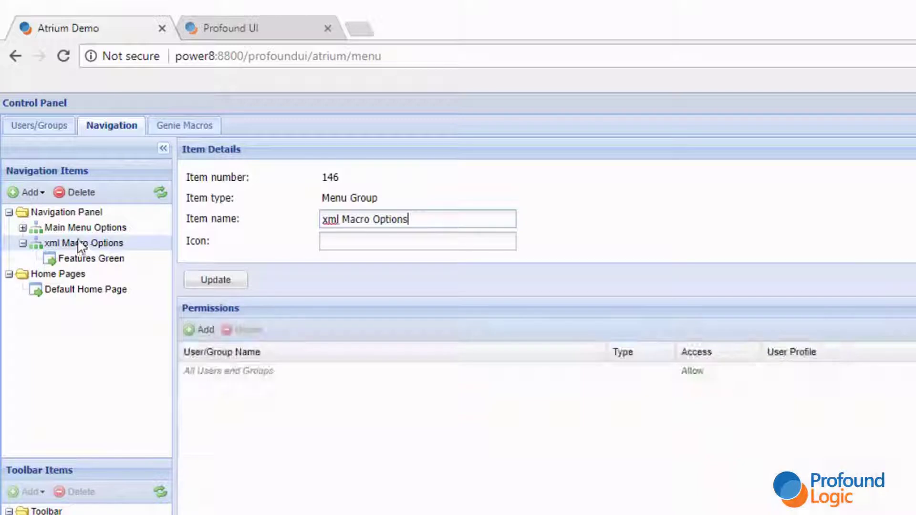
{"action": "left_click", "coordinate": [23, 228]}
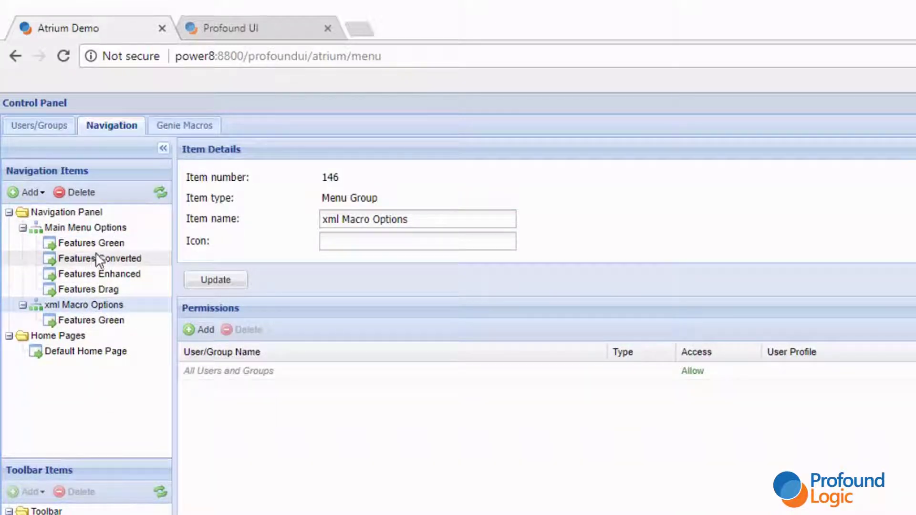
Step: Add a menu item named Features Converted to the xml Macro Options group
{"action": "left_click", "coordinate": [29, 193]}
{"action": "left_click", "coordinate": [46, 234]}
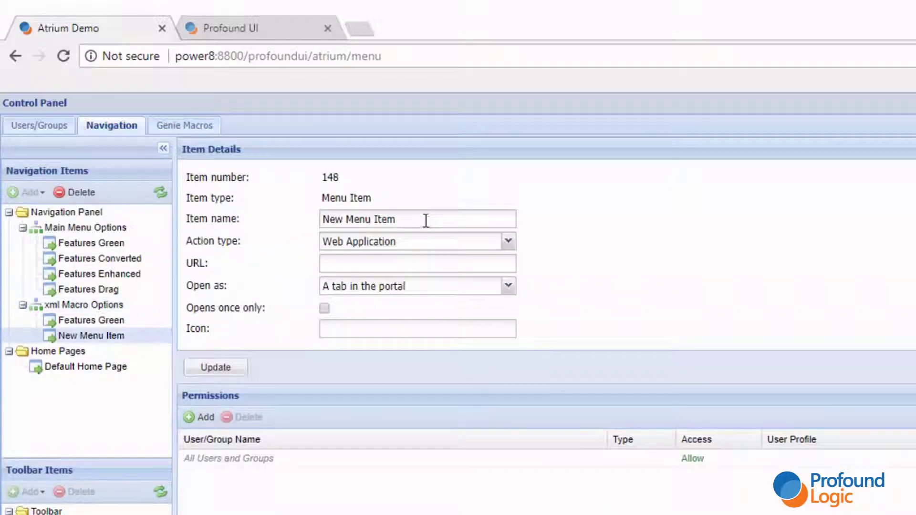
{"action": "type", "text": "Features Convert"}
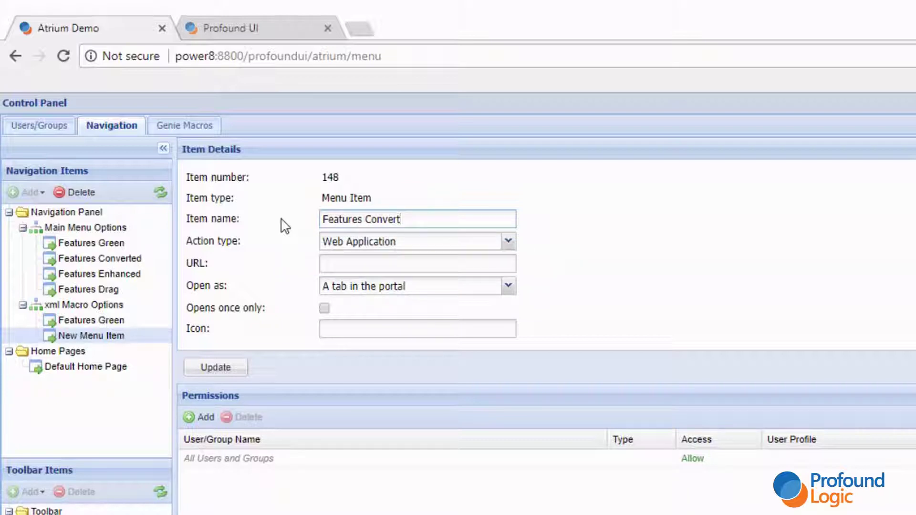
{"action": "type", "text": "ed"}
Step: Set the Features Converted URL to /profoundui/auth/genie?macro=DemoMacro&var1=MenuOption&value1=2 and save the item
{"action": "left_click", "coordinate": [417, 264]}
{"action": "key", "text": "ctrl+v"}
{"action": "key", "text": "BackSpace"}
{"action": "type", "text": "2"}
{"action": "key", "text": "Return"}
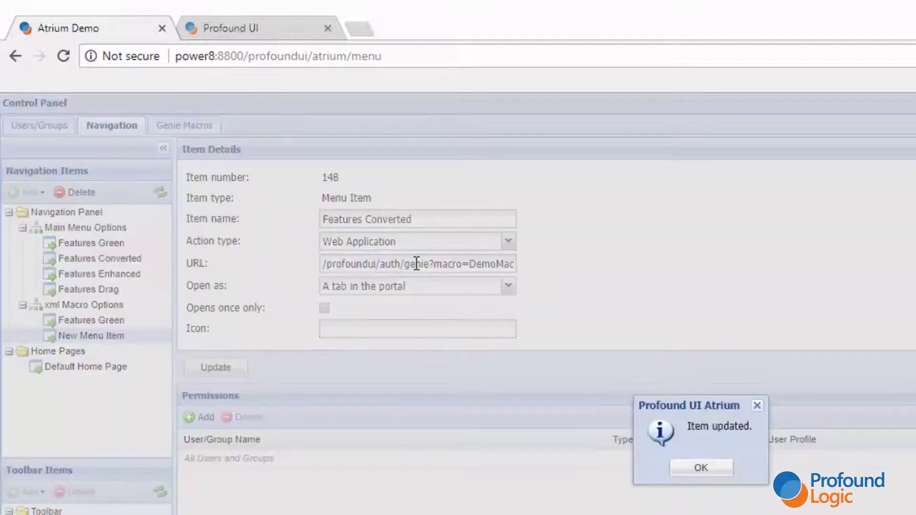
{"action": "left_click", "coordinate": [700, 468]}
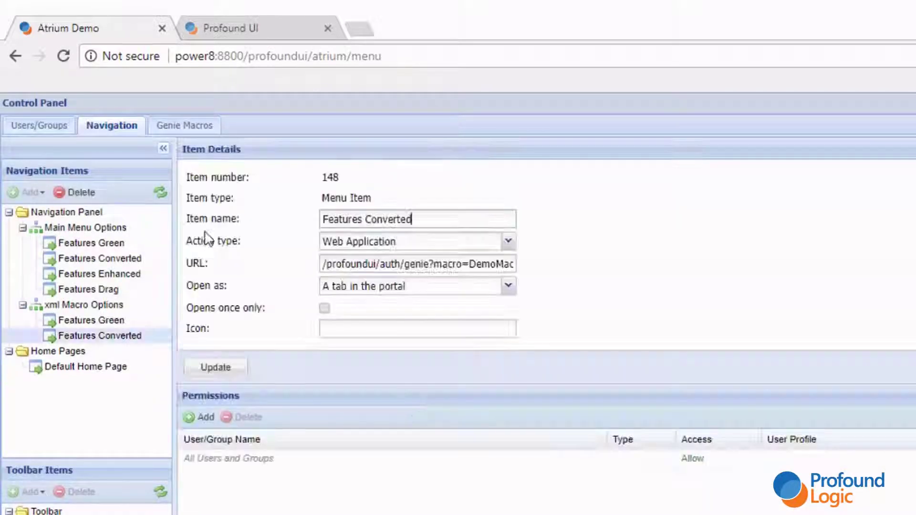
Step: Add another menu item to the xml Macro Options group and name it Features Enhanced
{"action": "left_click", "coordinate": [73, 302]}
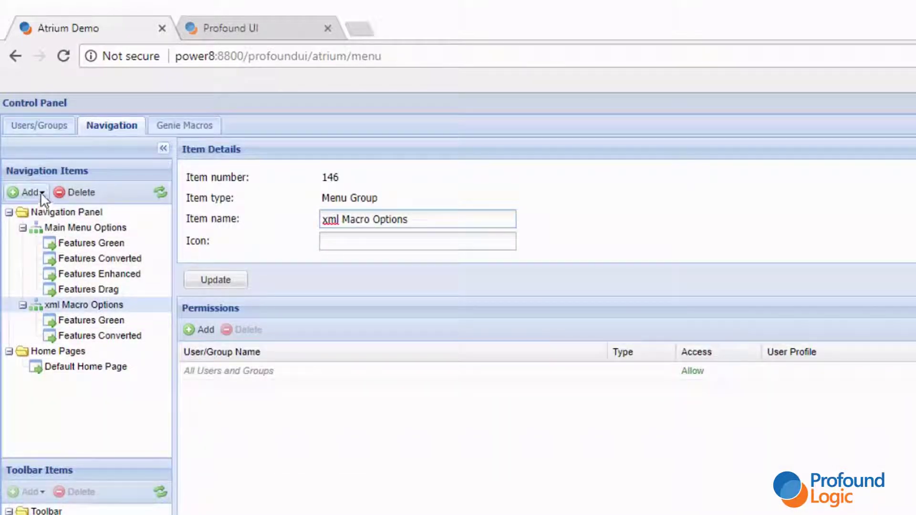
{"action": "left_click", "coordinate": [42, 193]}
{"action": "left_click", "coordinate": [51, 232]}
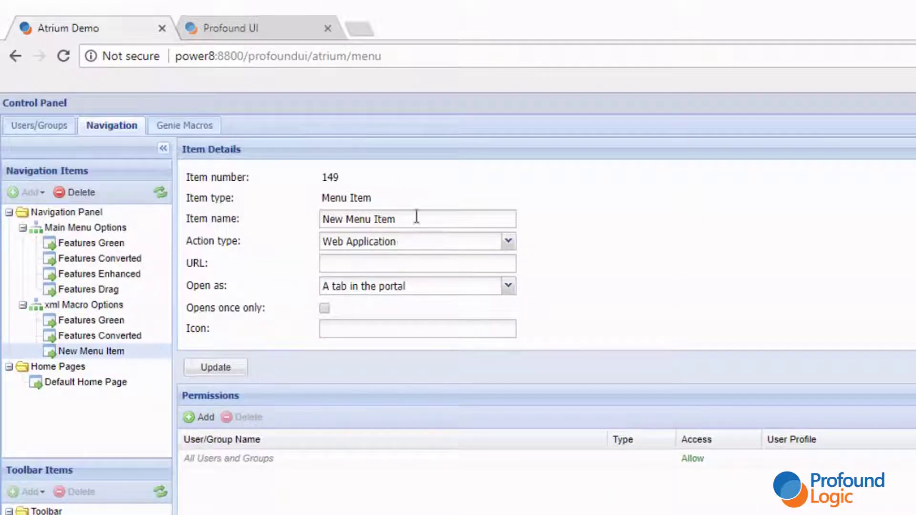
{"action": "left_click_drag", "start_coordinate": [416, 218], "coordinate": [258, 217]}
{"action": "type", "text": "Features"}
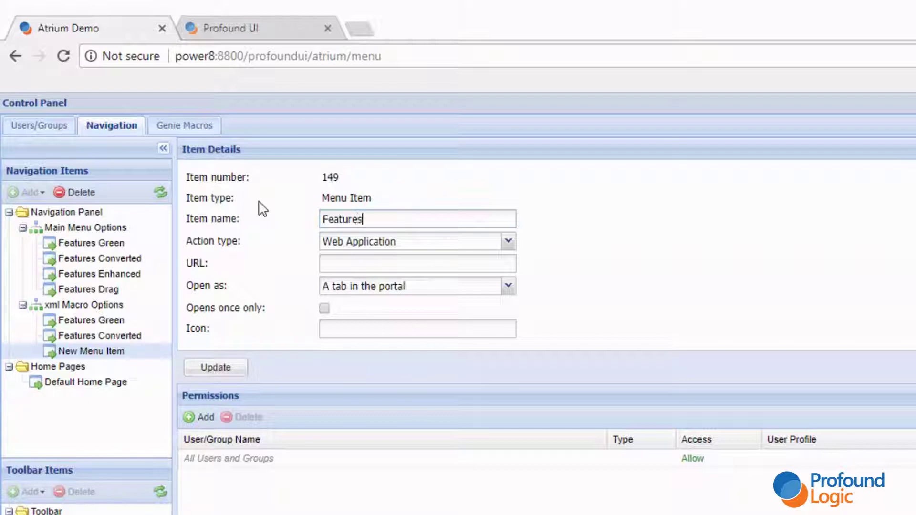
{"action": "type", "text": " Enhanced"}
Step: Give Features Enhanced the copied macro URL with value1=3 at its end, and save the item
{"action": "left_click", "coordinate": [446, 263]}
{"action": "key", "text": "ctrl+v"}
{"action": "key", "text": "BackSpace"}
{"action": "type", "text": "3"}
{"action": "key", "text": "Return"}
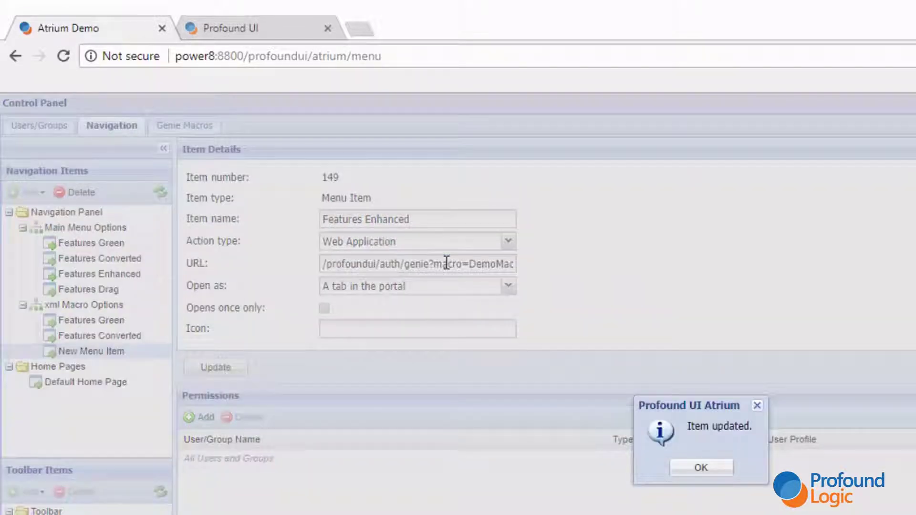
{"action": "left_click", "coordinate": [699, 468]}
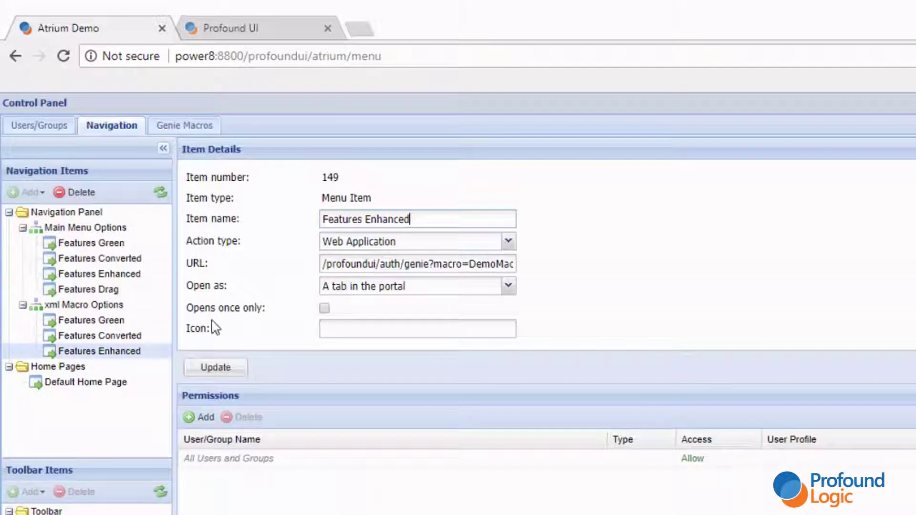
Step: Add a menu item named Features Drag under xml Macro Options
{"action": "left_click", "coordinate": [72, 305]}
{"action": "left_click", "coordinate": [30, 192]}
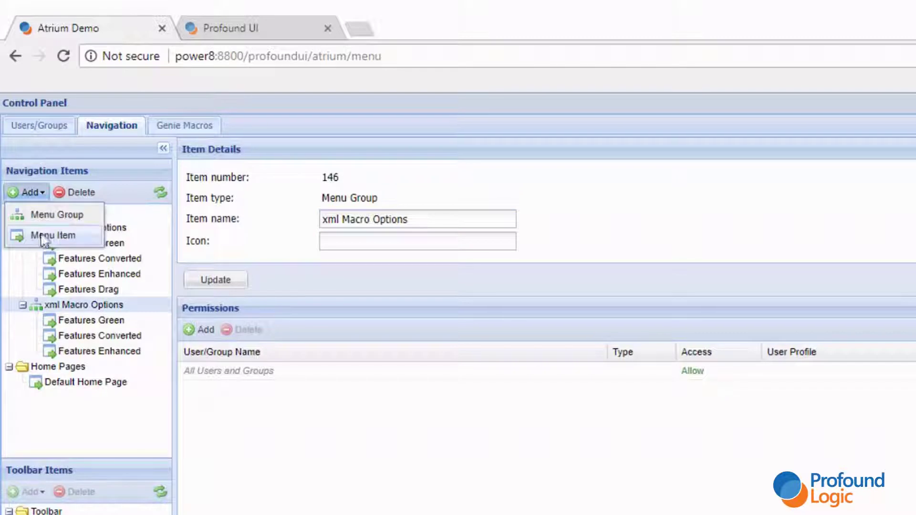
{"action": "left_click", "coordinate": [34, 236]}
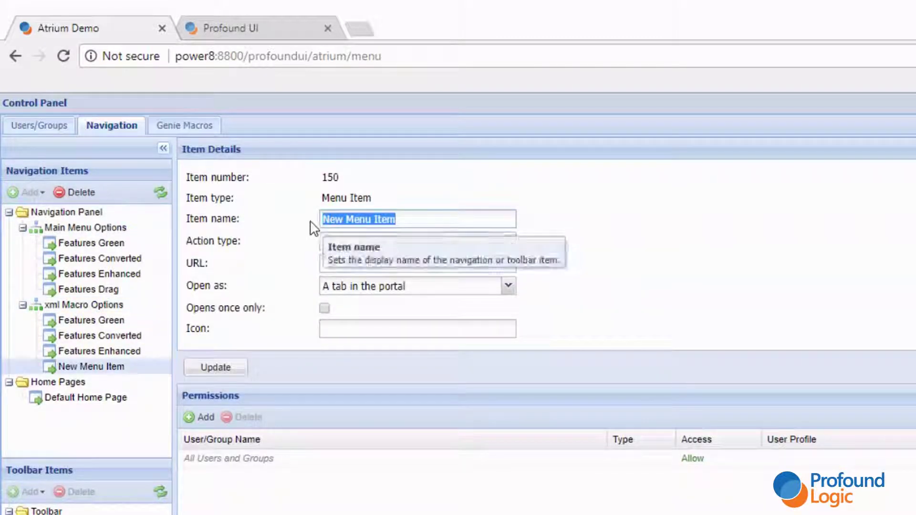
{"action": "type", "text": "Features Drag"}
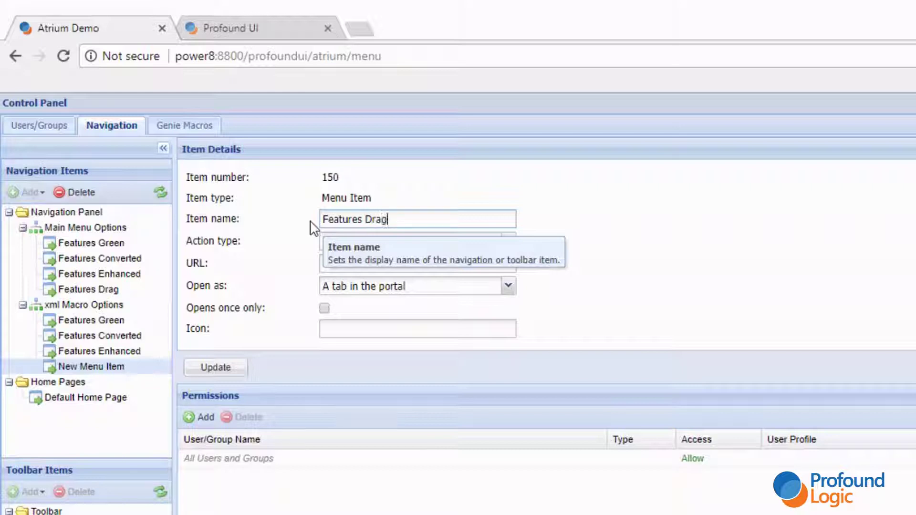
Step: Give Features Drag the copied DemoMacro URL ending in &var1=MenuOption&value1=4, and save the item
{"action": "left_click", "coordinate": [464, 265]}
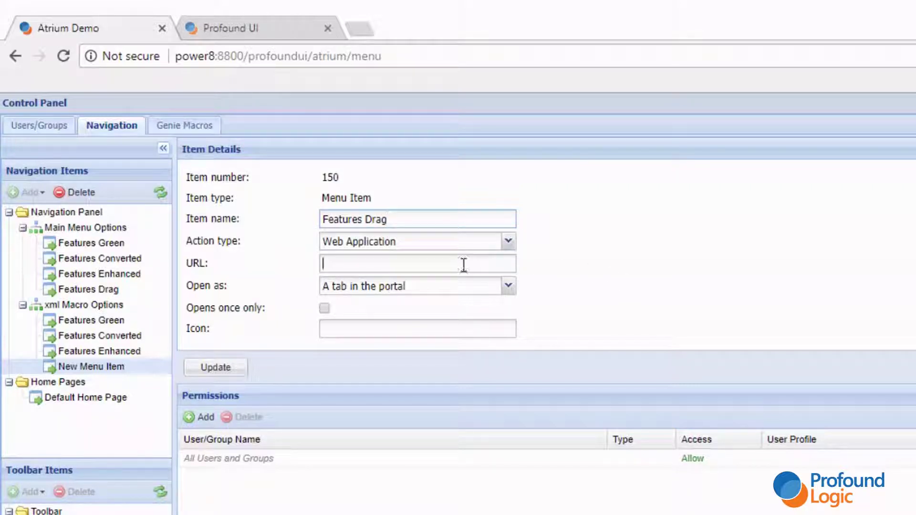
{"action": "key", "text": "ctrl+v"}
{"action": "key", "text": "BackSpace"}
{"action": "type", "text": "4"}
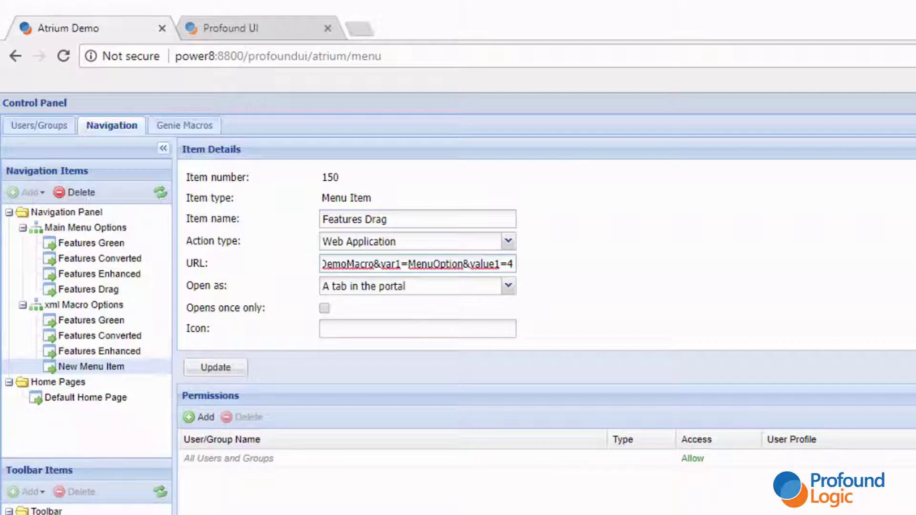
{"action": "left_click", "coordinate": [212, 370]}
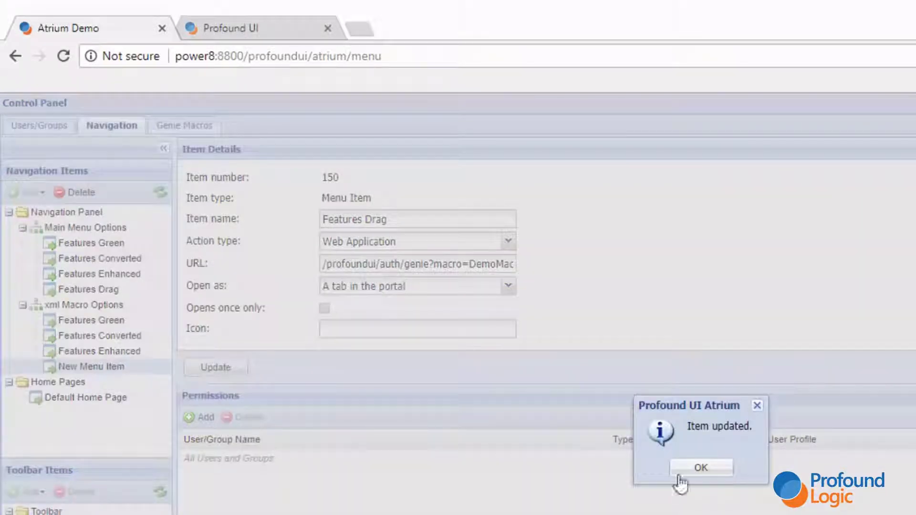
{"action": "left_click", "coordinate": [700, 467]}
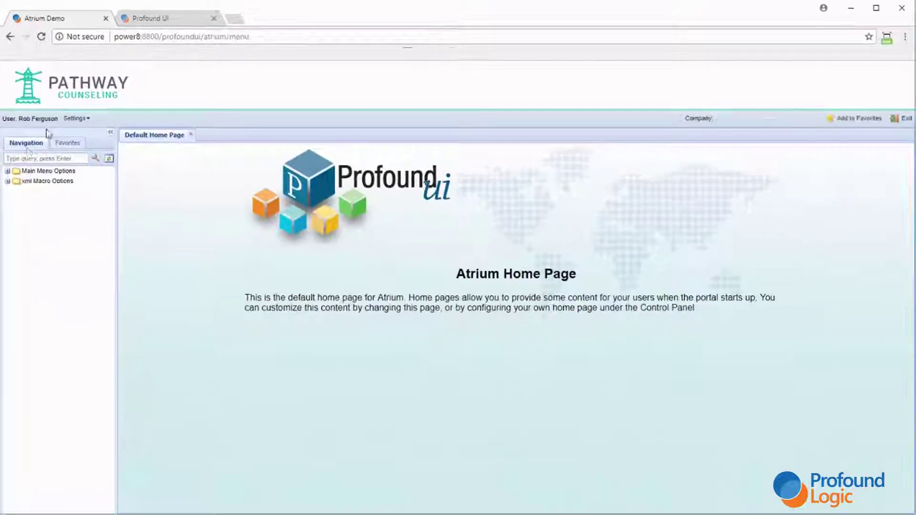
Step: Expand both navigation groups, run Features Green from xml Macro Options to test it, and exit View Products
{"action": "left_click", "coordinate": [7, 172]}
{"action": "left_click", "coordinate": [8, 221]}
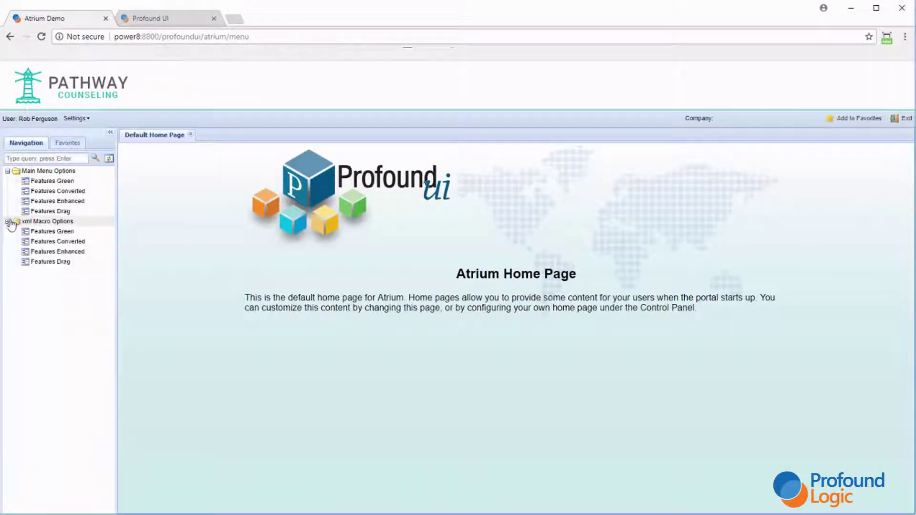
{"action": "left_click", "coordinate": [62, 233]}
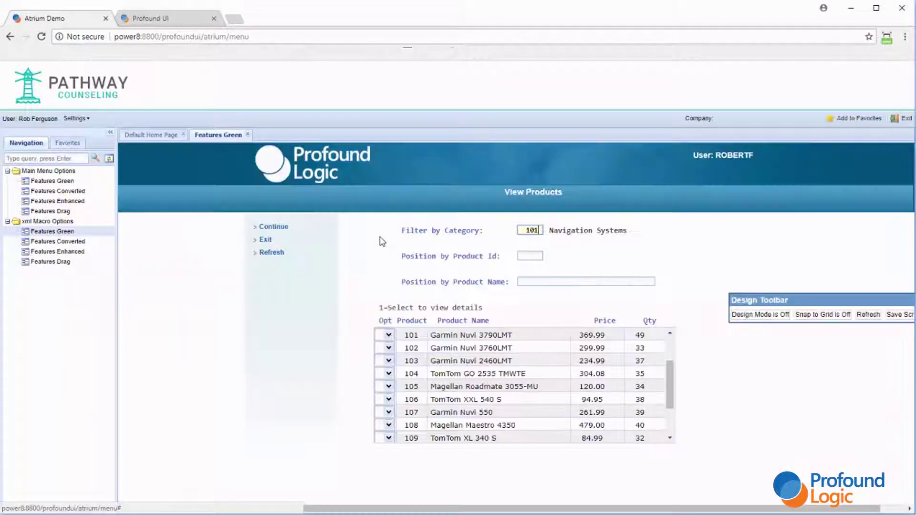
{"action": "left_click", "coordinate": [264, 240]}
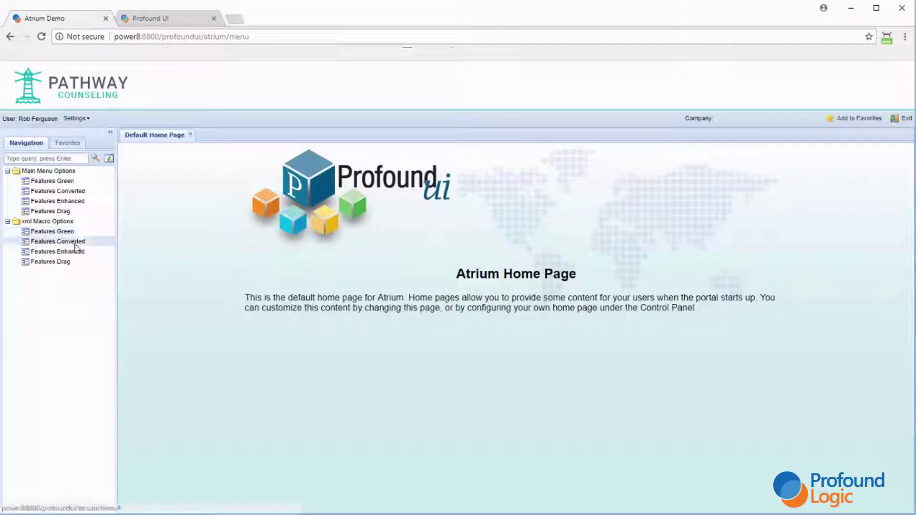
Step: Test Features Converted and Features Enhanced from xml Macro Options, exiting the View Products screen after each
{"action": "left_click", "coordinate": [57, 242]}
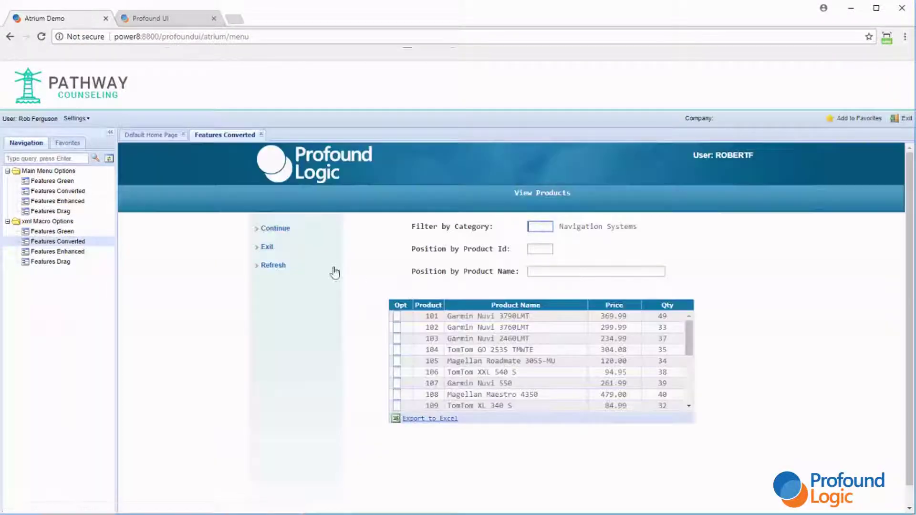
{"action": "left_click", "coordinate": [266, 249]}
{"action": "left_click", "coordinate": [72, 252]}
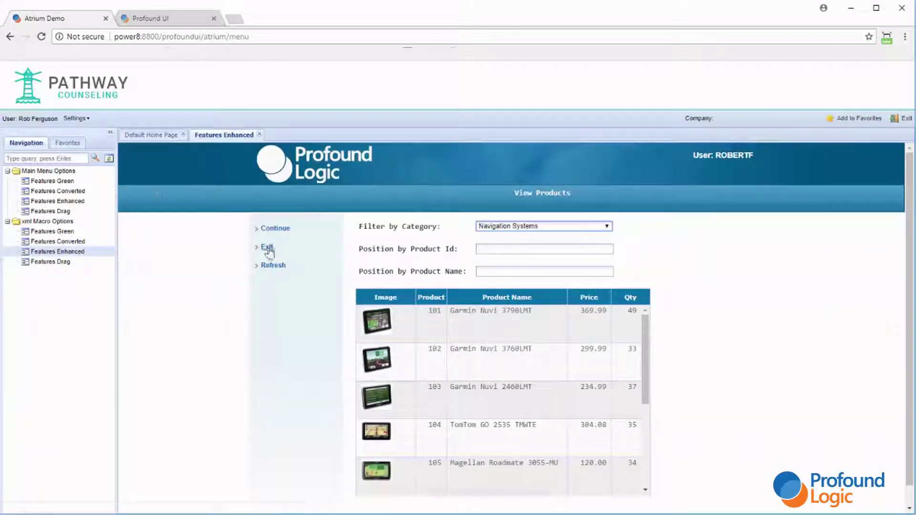
{"action": "left_click", "coordinate": [264, 247]}
Step: Run Features Drag from xml Macro Options to test the macro with the fourth menu option
{"action": "left_click", "coordinate": [65, 264]}
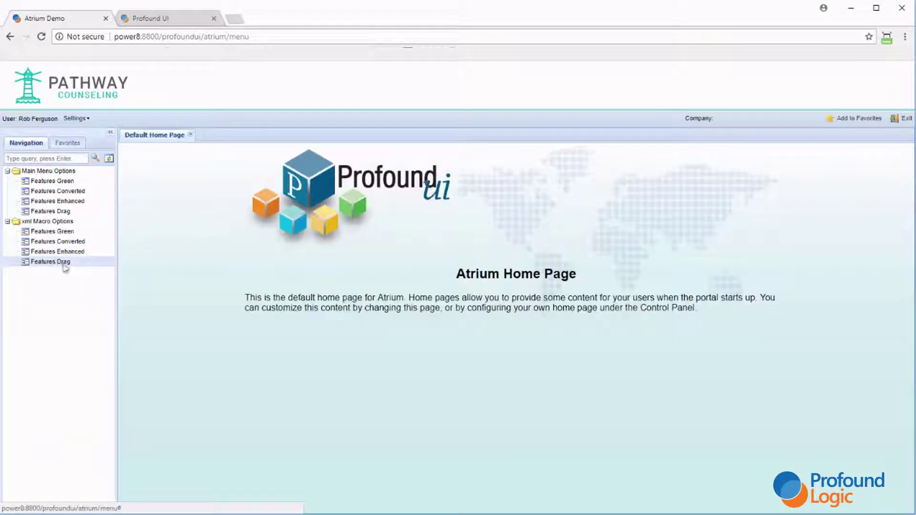
{"action": "left_click", "coordinate": [63, 263]}
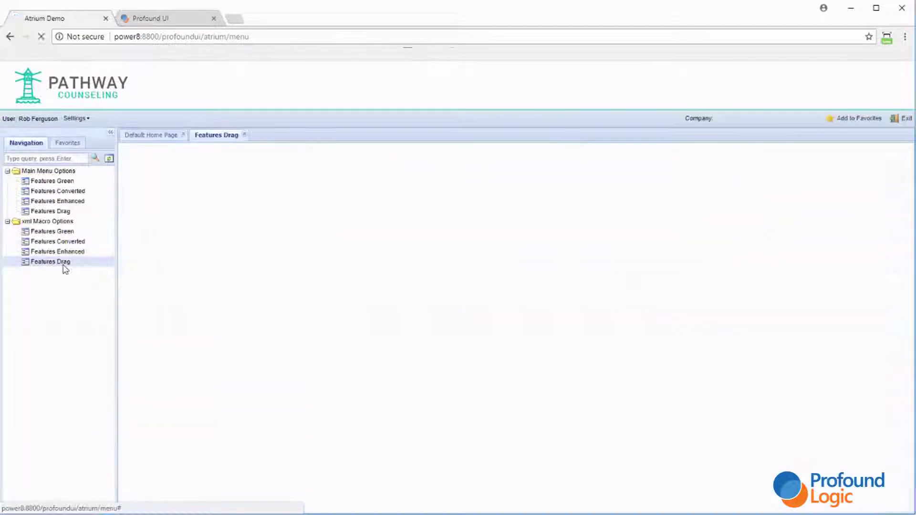
{"action": "left_click_drag", "start_coordinate": [496, 323], "coordinate": [586, 312]}
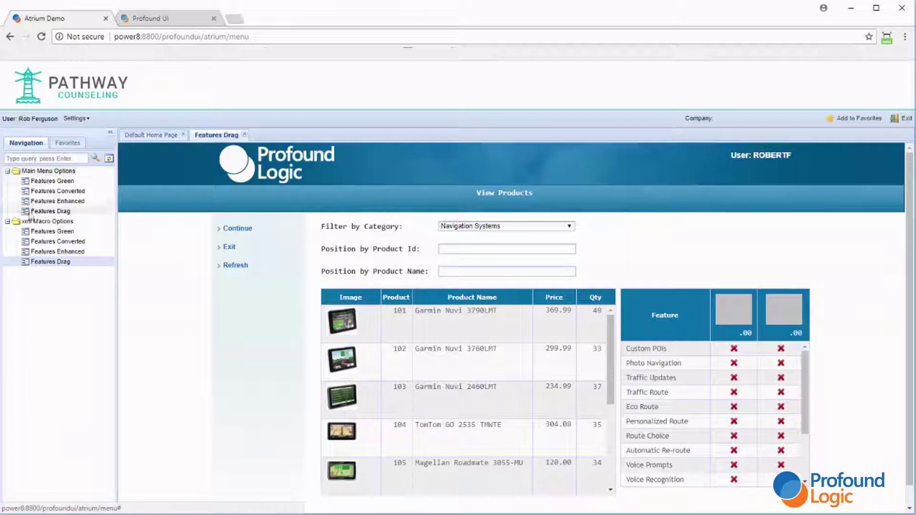
{"action": "left_click", "coordinate": [48, 172]}
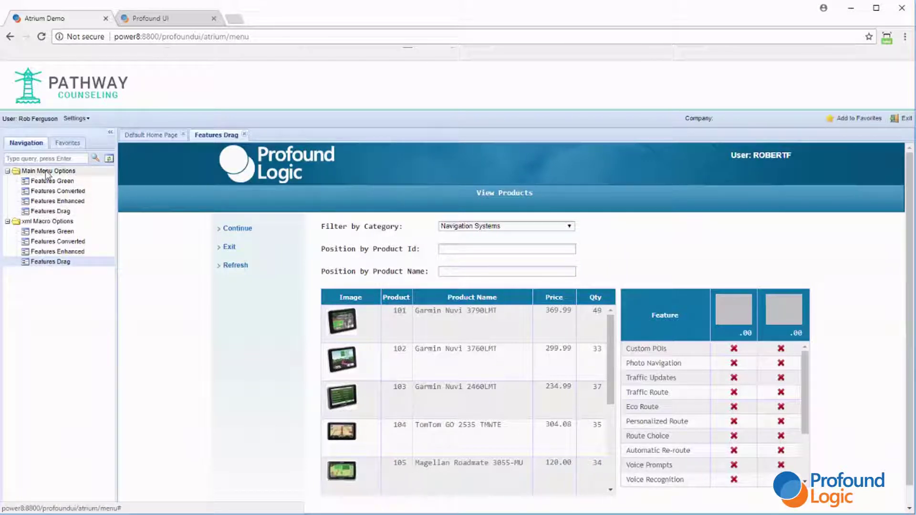